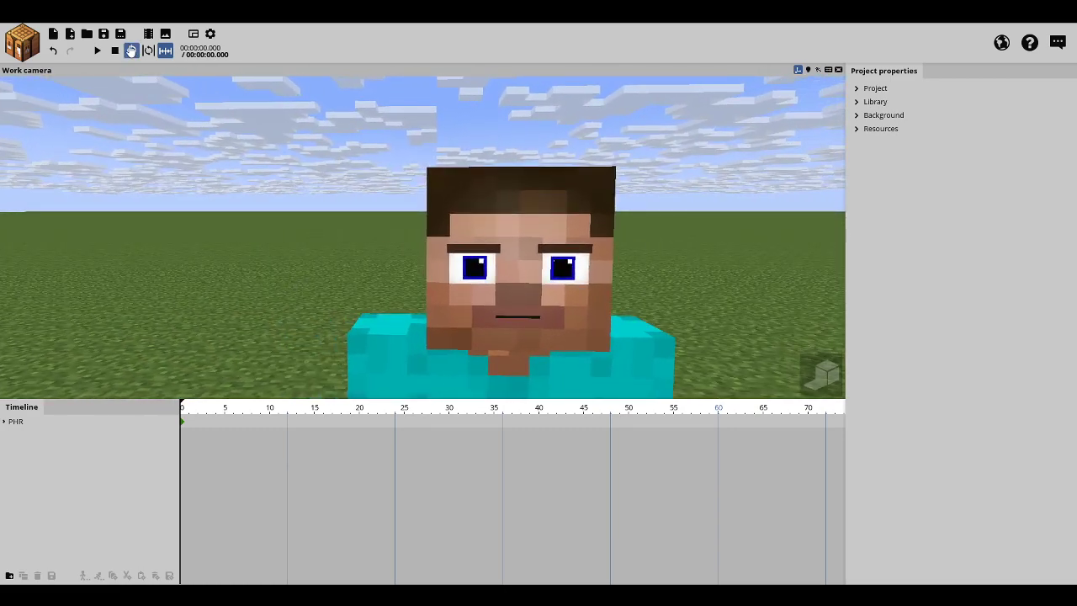
# Step: Save the project
pyautogui.click(105, 34)
pyautogui.moveTo(260, 197); pyautogui.dragTo(194, 173)
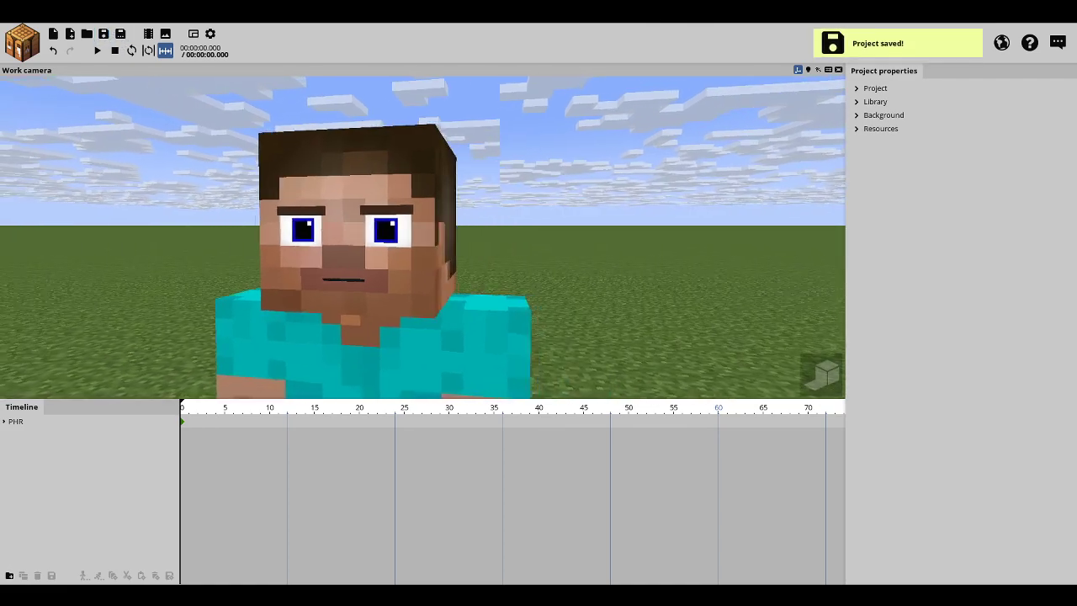
# Step: Examine the character rig's face, head and upper body from several angles
pyautogui.moveTo(255, 200); pyautogui.dragTo(235, 200)
pyautogui.moveTo(255, 199); pyautogui.dragTo(173, 248, button='right')
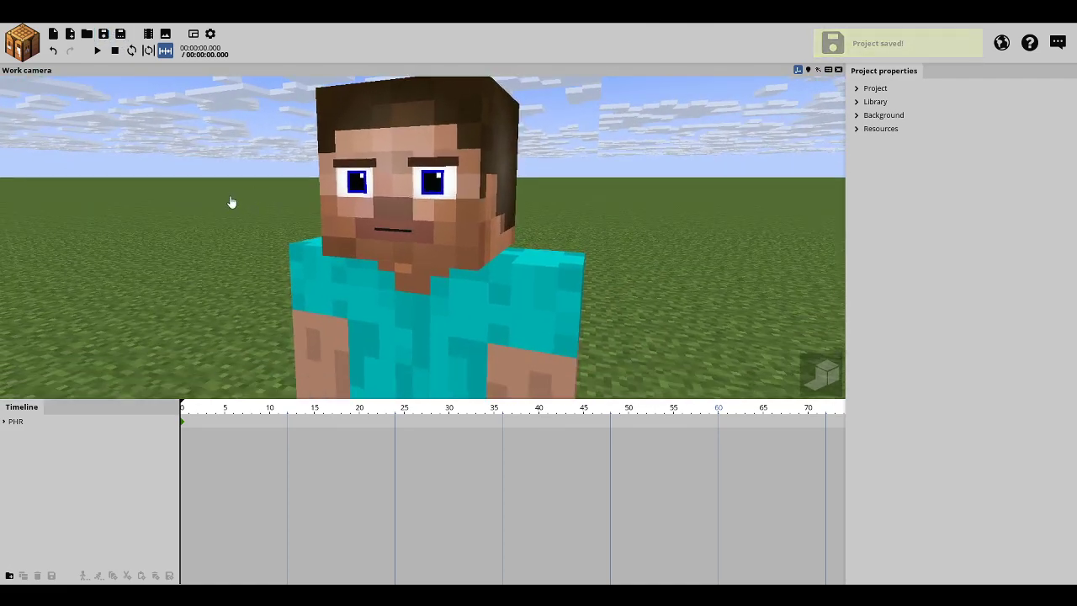
pyautogui.moveTo(231, 199); pyautogui.dragTo(264, 234)
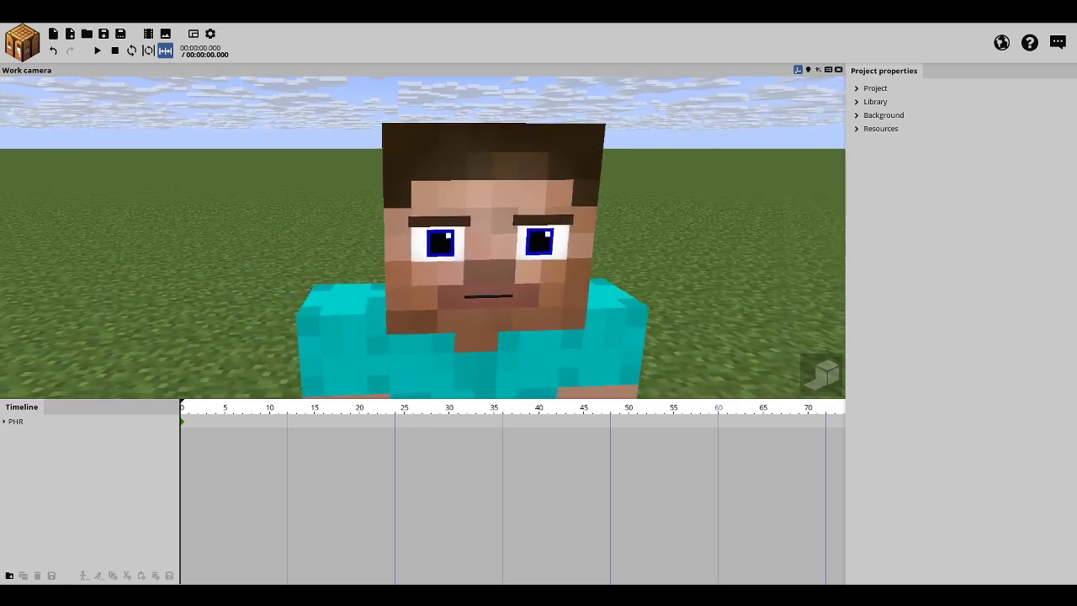
pyautogui.moveTo(422, 237); pyautogui.dragTo(277, 285)
pyautogui.moveTo(451, 285); pyautogui.dragTo(448, 231)
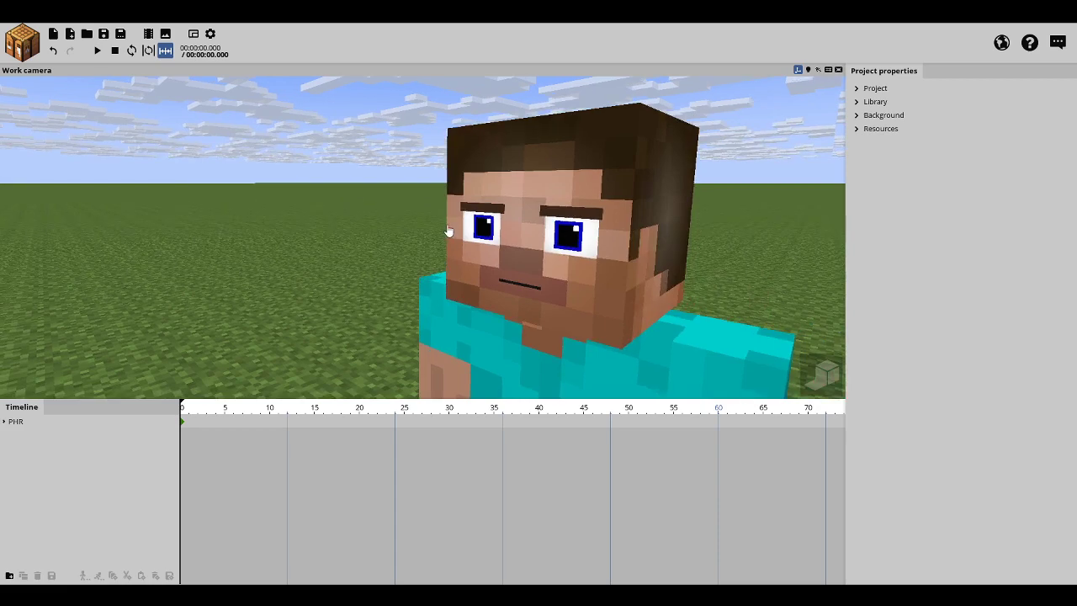
pyautogui.moveTo(407, 221); pyautogui.dragTo(370, 221, button='right')
pyautogui.moveTo(210, 265); pyautogui.dragTo(234, 205)
pyautogui.moveTo(345, 207); pyautogui.dragTo(462, 240)
pyautogui.moveTo(358, 244); pyautogui.dragTo(357, 244, button='right')
pyautogui.moveTo(421, 298); pyautogui.dragTo(421, 297, button='right')
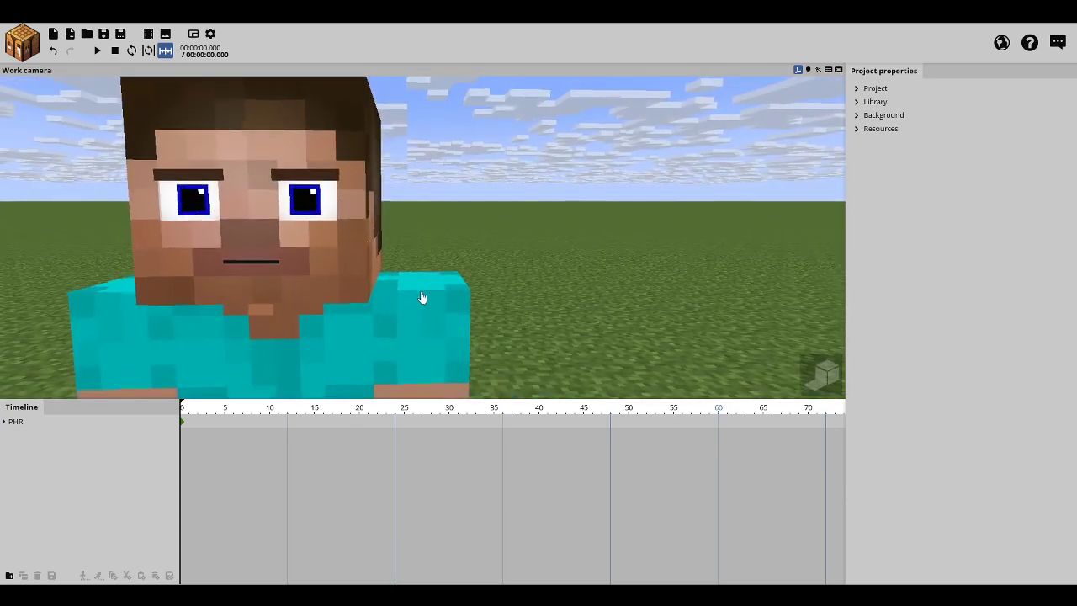
pyautogui.moveTo(87, 268); pyautogui.dragTo(106, 259, button='right')
pyautogui.moveTo(233, 214); pyautogui.dragTo(233, 214, button='right')
# Step: Inspect the rig's separate wrist parts by selecting the right wrist and the left wrist
pyautogui.click(271, 206)
pyautogui.click(182, 253)
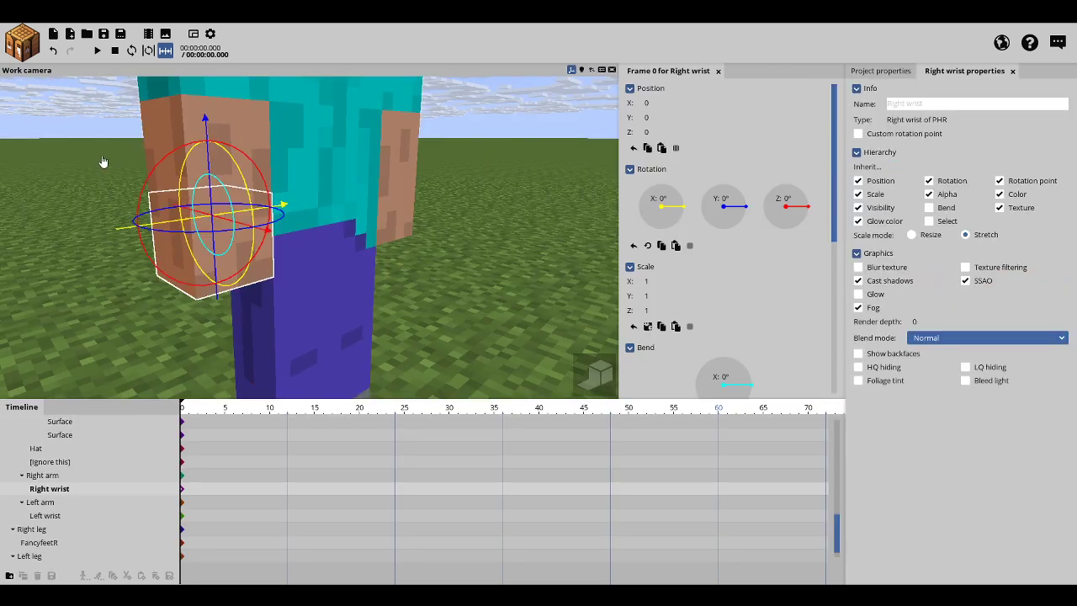
pyautogui.moveTo(104, 162); pyautogui.dragTo(406, 297)
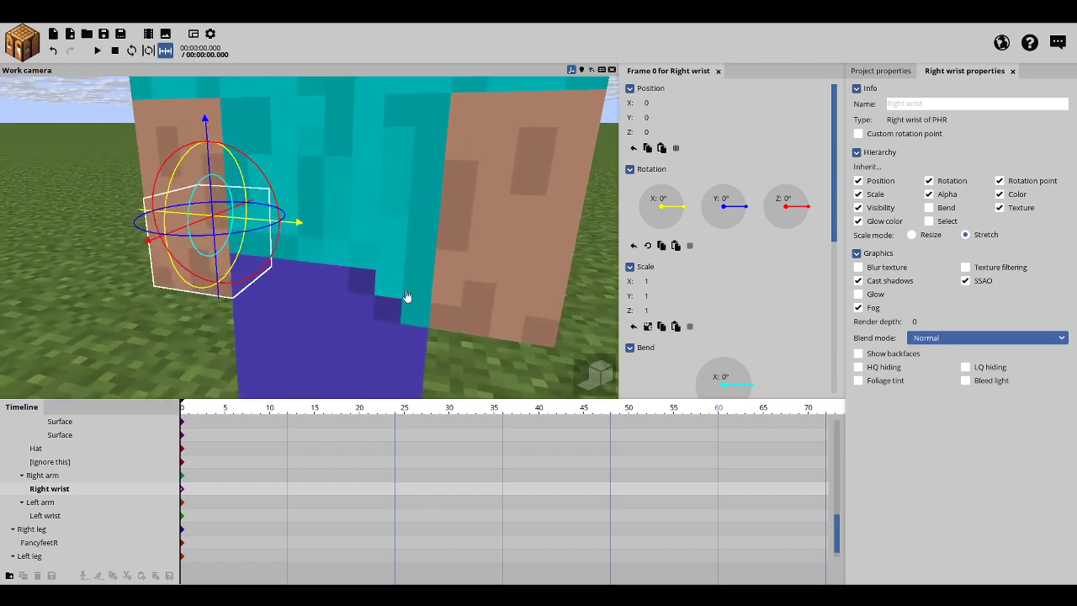
pyautogui.click(505, 319)
pyautogui.moveTo(23, 276)
pyautogui.mouseDown()
pyautogui.moveTo(218, 276)
pyautogui.moveTo(17, 276)
pyautogui.mouseUp()
pyautogui.moveTo(23, 276); pyautogui.dragTo(64, 269, button='right')
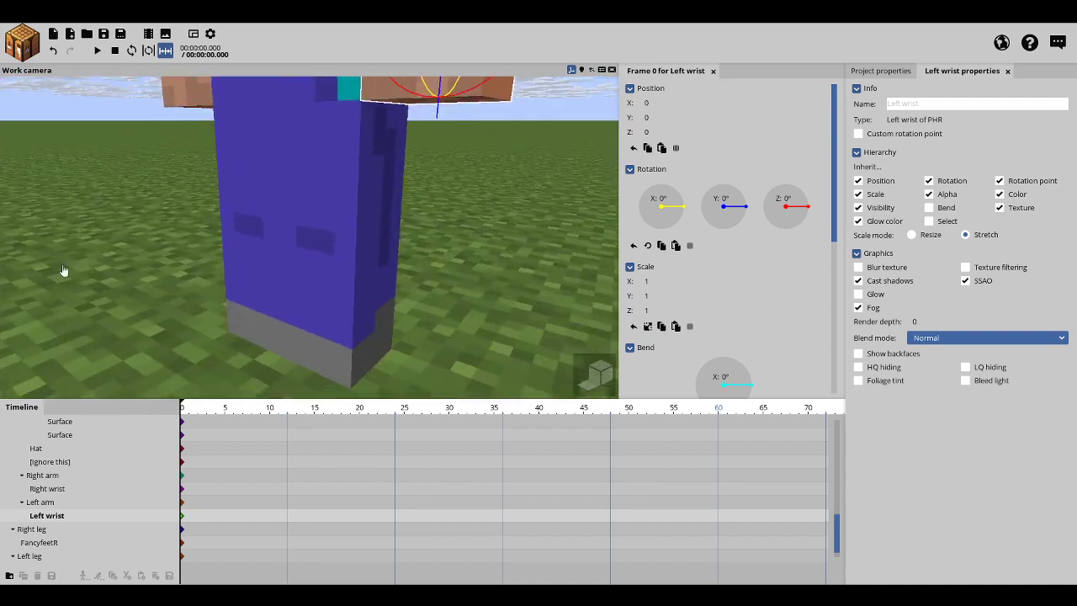
# Step: Bend the left foot part, FancyfeetL, to about 37° on X
pyautogui.click(260, 314)
pyautogui.moveTo(483, 291)
pyautogui.mouseDown(button='right')
pyautogui.moveTo(437, 291)
pyautogui.moveTo(488, 306)
pyautogui.mouseUp(button='right')
pyautogui.click(361, 356)
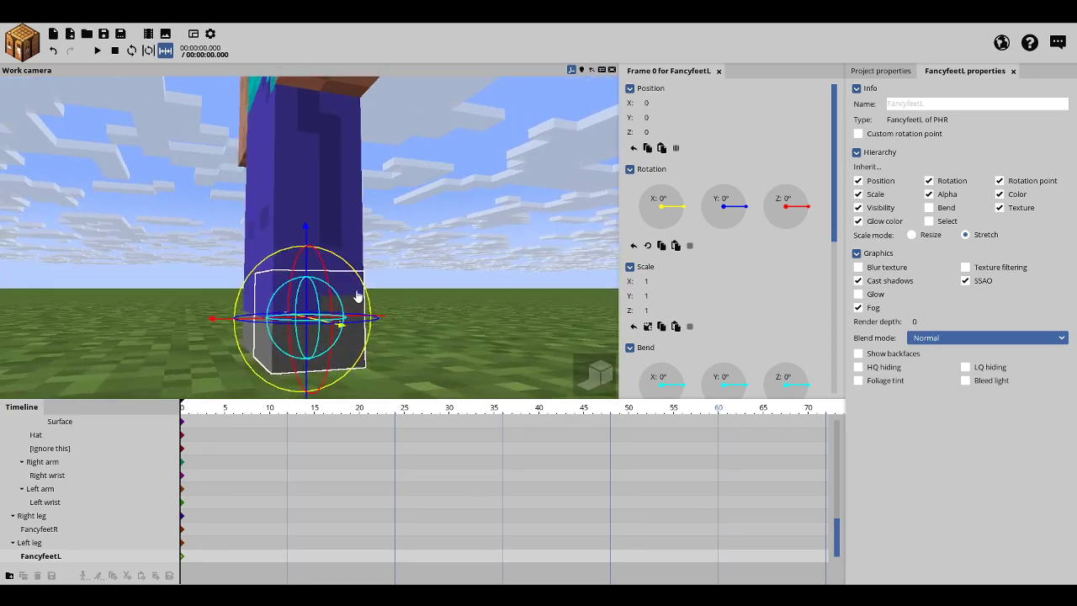
pyautogui.moveTo(328, 293); pyautogui.dragTo(305, 300)
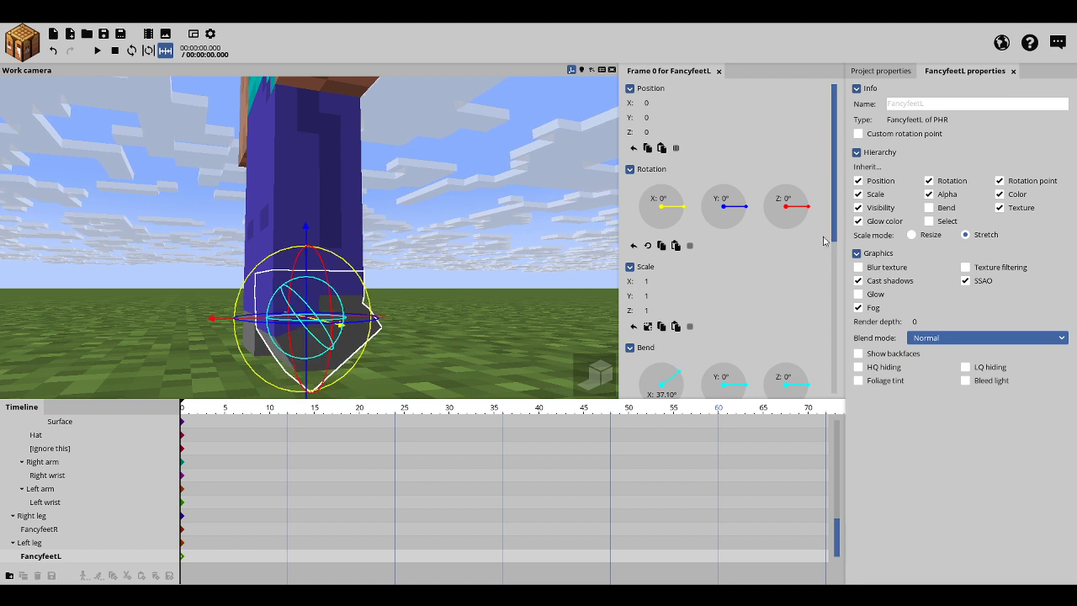
pyautogui.moveTo(834, 206); pyautogui.dragTo(834, 227)
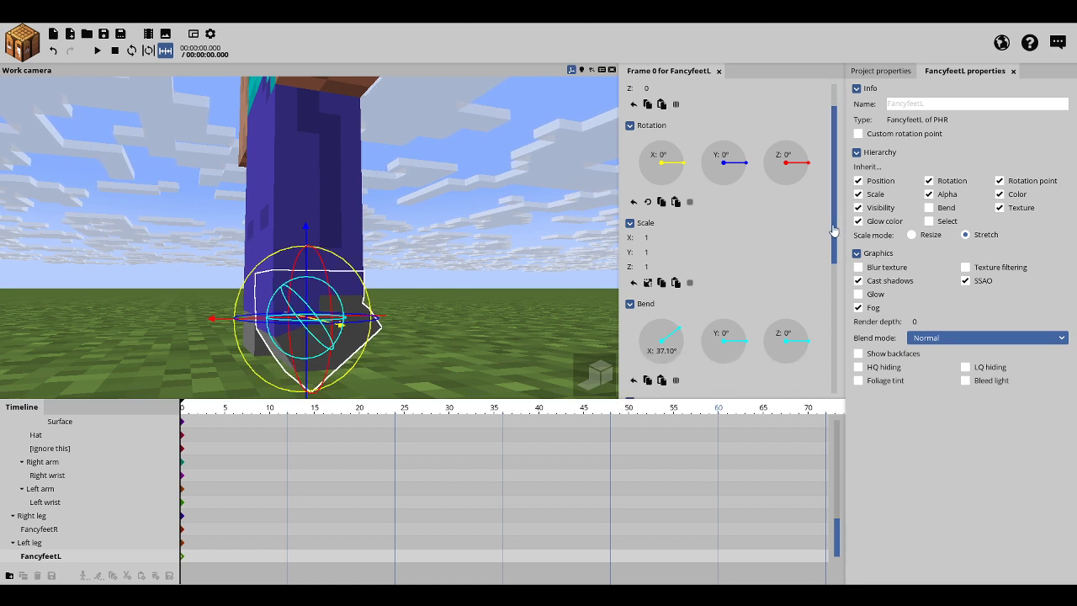
# Step: Reset the left foot's X bend to 0°, checking the difference by undoing and redoing the reset
pyautogui.rightClick(659, 341)
pyautogui.moveTo(174, 184); pyautogui.dragTo(337, 210)
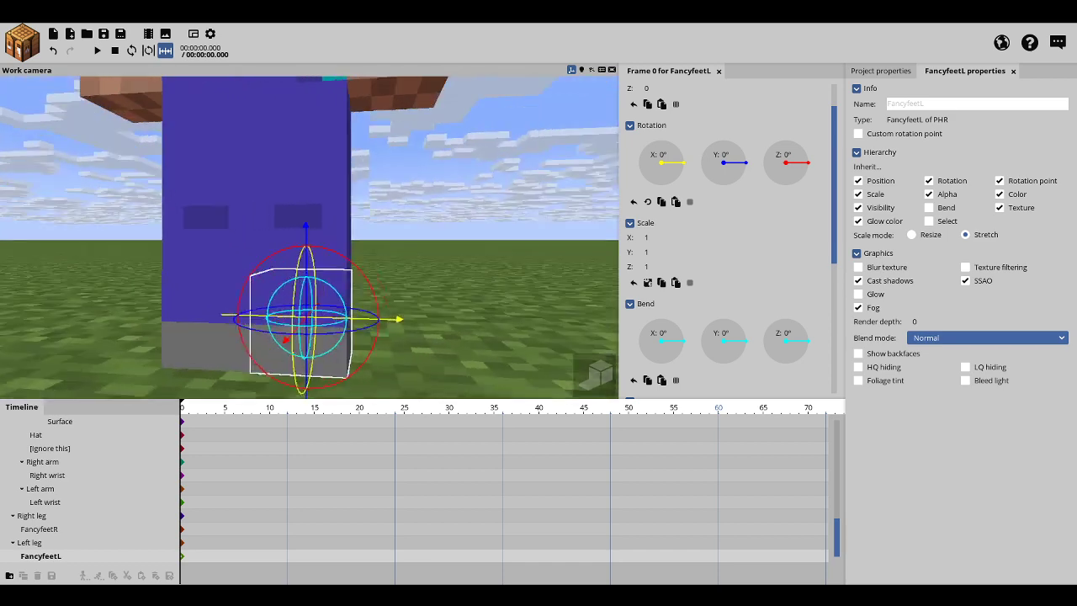
pyautogui.moveTo(148, 298); pyautogui.dragTo(161, 308)
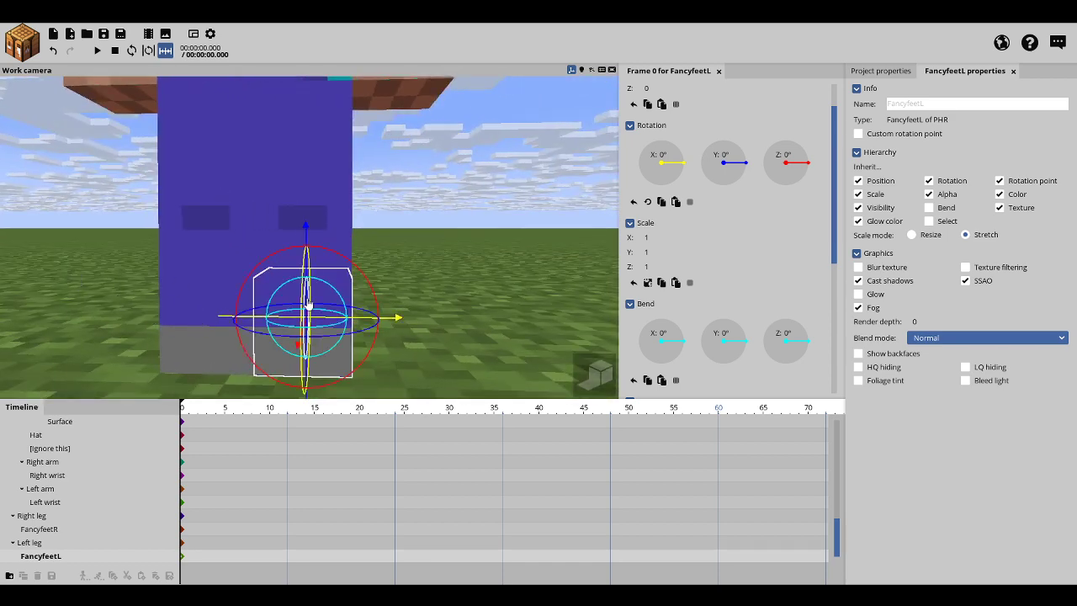
pyautogui.hotkey('ctrl', 'z')
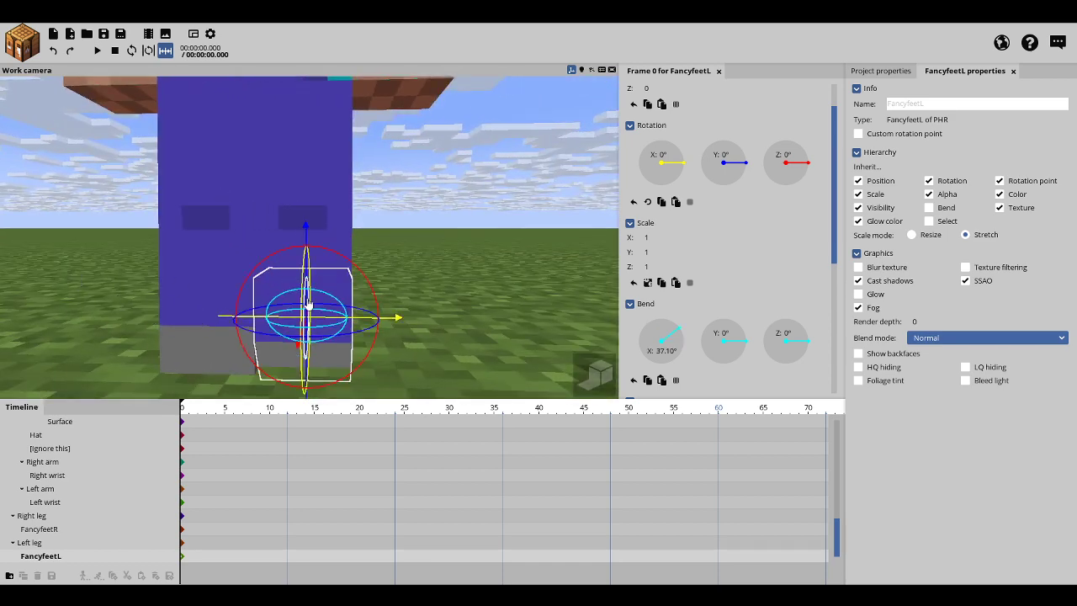
pyautogui.hotkey('ctrl', 'y')
# Step: Try bending the right foot part, FancyfeetR, and undo the change
pyautogui.moveTo(72, 291); pyautogui.dragTo(75, 297, button='middle')
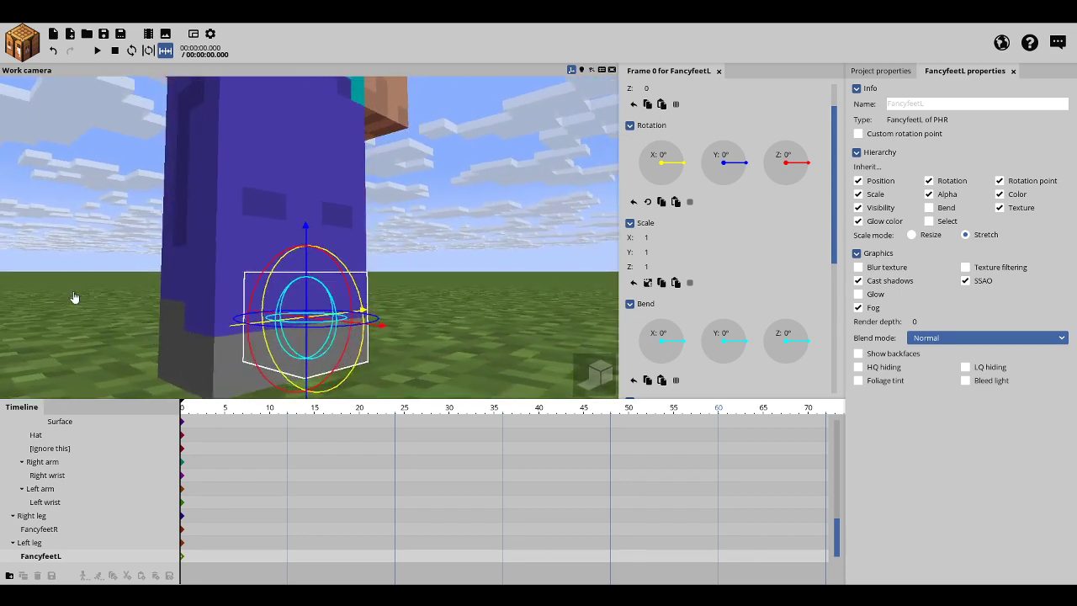
pyautogui.click(186, 360)
pyautogui.moveTo(185, 360); pyautogui.dragTo(279, 323)
pyautogui.hotkey('ctrl', 'z')
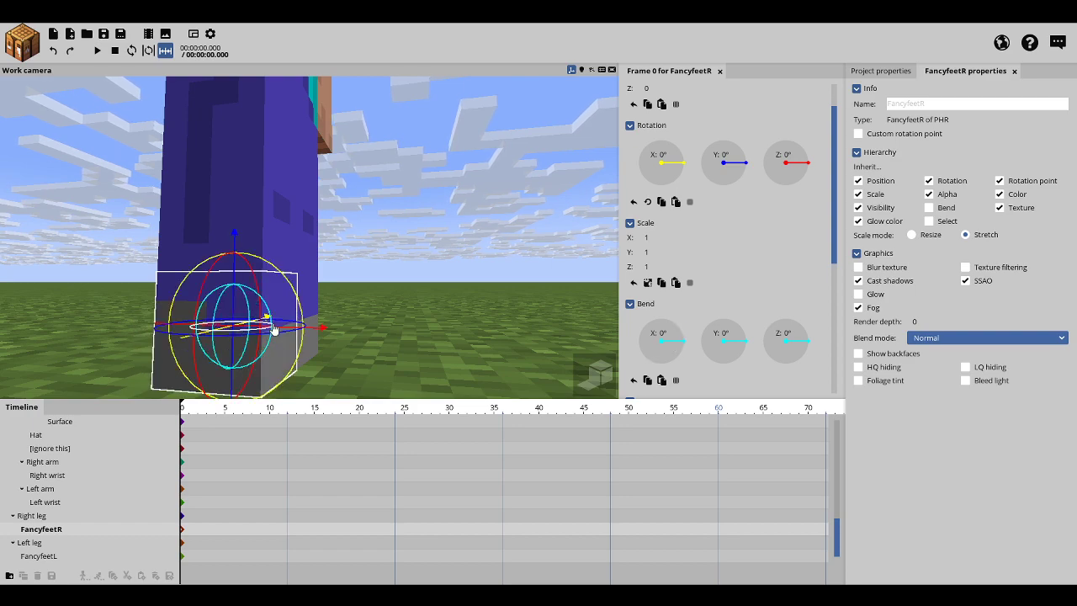
pyautogui.click(469, 295)
# Step: Try bending the right wrist to about -34° on X, undo the bend and deselect the wrist
pyautogui.moveTo(470, 294)
pyautogui.mouseDown()
pyautogui.moveTo(421, 295)
pyautogui.moveTo(370, 320)
pyautogui.moveTo(379, 345)
pyautogui.moveTo(462, 298)
pyautogui.mouseUp()
pyautogui.moveTo(462, 298); pyautogui.dragTo(395, 185, button='right')
pyautogui.click(326, 155)
pyautogui.click(188, 159)
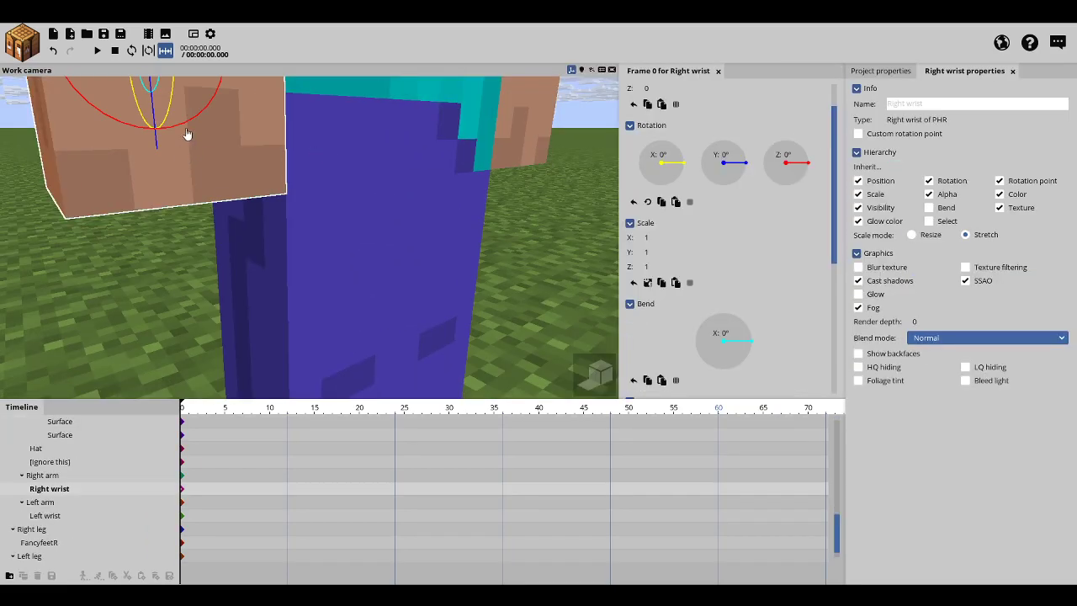
pyautogui.moveTo(157, 90); pyautogui.dragTo(169, 67)
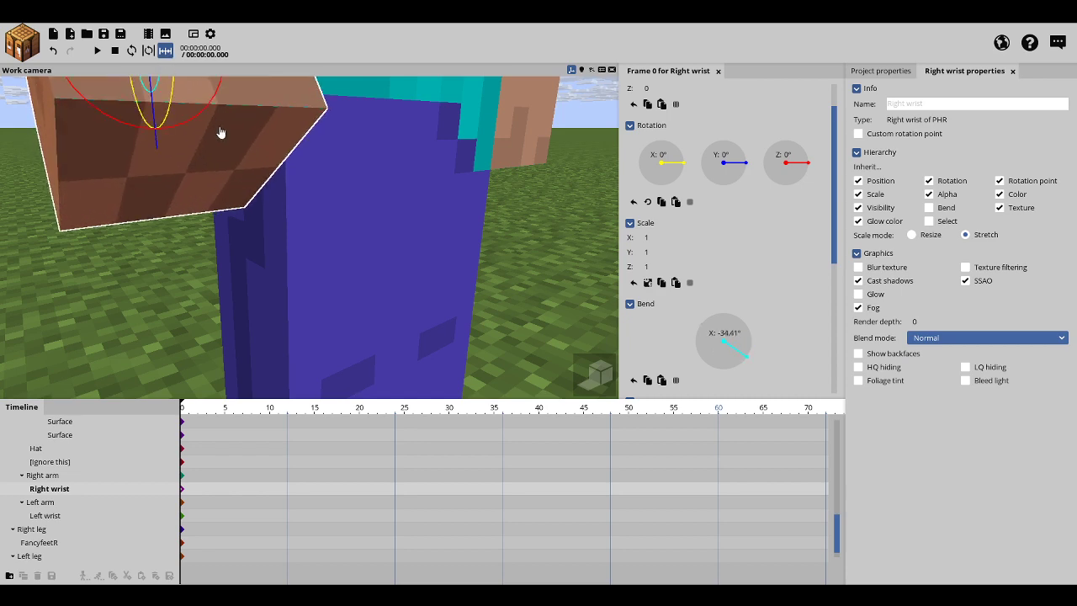
pyautogui.hotkey('ctrl', 'z')
pyautogui.click(49, 280)
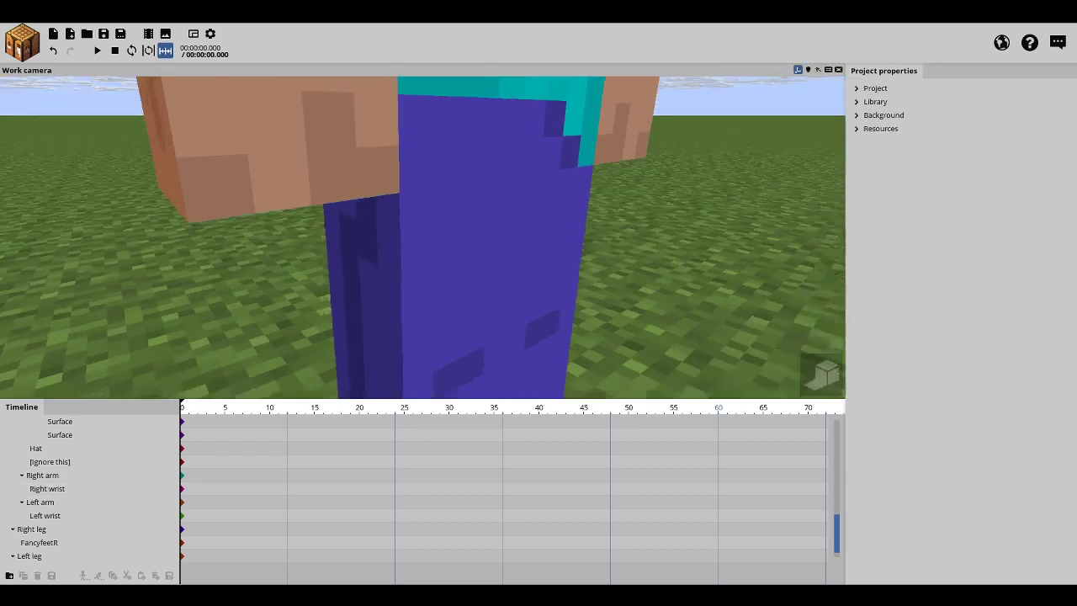
# Step: Examine the character's body and head from several angles, ending at the side of the head
pyautogui.moveTo(55, 281); pyautogui.dragTo(110, 84)
pyautogui.moveTo(51, 251)
pyautogui.mouseDown()
pyautogui.moveTo(56, 388)
pyautogui.moveTo(66, 258)
pyautogui.mouseUp()
pyautogui.moveTo(58, 278)
pyautogui.mouseDown(button='right')
pyautogui.moveTo(59, 290)
pyautogui.moveTo(76, 282)
pyautogui.mouseUp(button='right')
pyautogui.moveTo(75, 282)
pyautogui.mouseDown()
pyautogui.moveTo(39, 285)
pyautogui.moveTo(73, 193)
pyautogui.moveTo(93, 189)
pyautogui.moveTo(87, 277)
pyautogui.mouseUp()
pyautogui.moveTo(87, 277); pyautogui.dragTo(106, 199, button='right')
pyautogui.moveTo(63, 248); pyautogui.dragTo(78, 289, button='right')
pyautogui.moveTo(121, 259)
pyautogui.mouseDown()
pyautogui.moveTo(160, 243)
pyautogui.moveTo(109, 253)
pyautogui.mouseUp()
pyautogui.moveTo(109, 252); pyautogui.dragTo(192, 253, button='right')
pyautogui.moveTo(245, 312); pyautogui.dragTo(245, 278, button='right')
pyautogui.moveTo(245, 279); pyautogui.dragTo(307, 358)
pyautogui.moveTo(112, 260); pyautogui.dragTo(113, 260, button='right')
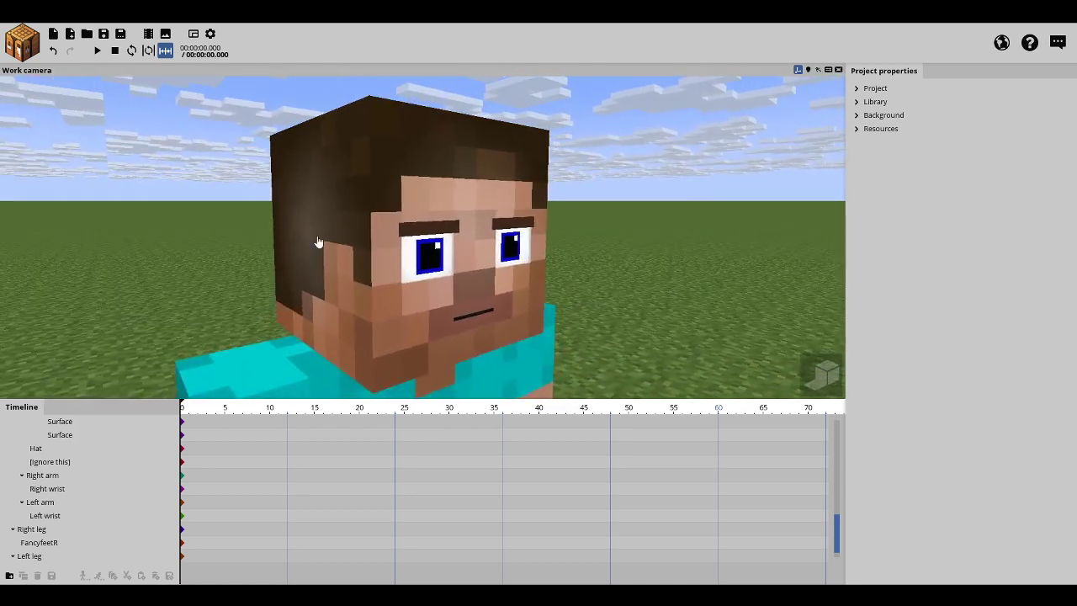
# Step: Inspect the Head Vignette's frame properties and its available textures, leaving the texture as it is
pyautogui.click(319, 241)
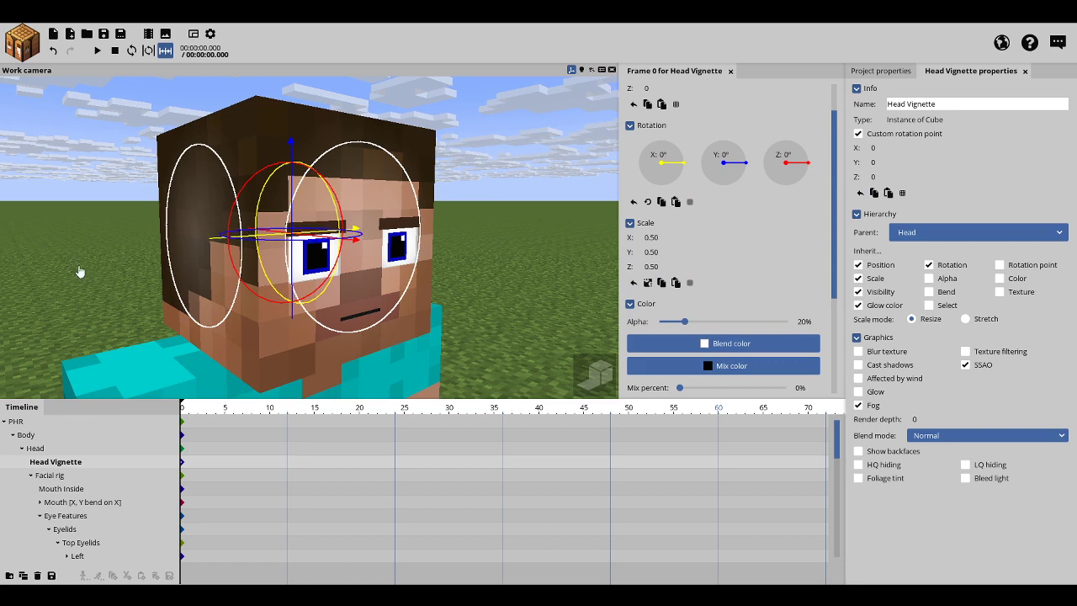
pyautogui.moveTo(56, 233); pyautogui.dragTo(56, 233, button='right')
pyautogui.moveTo(555, 211); pyautogui.dragTo(555, 210)
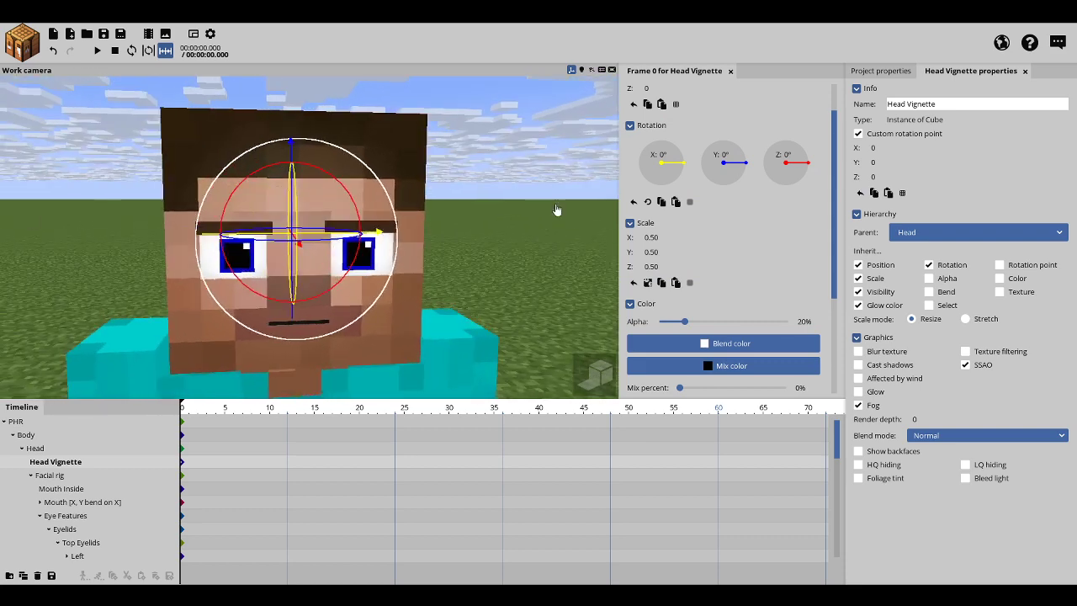
pyautogui.moveTo(833, 211); pyautogui.dragTo(829, 335)
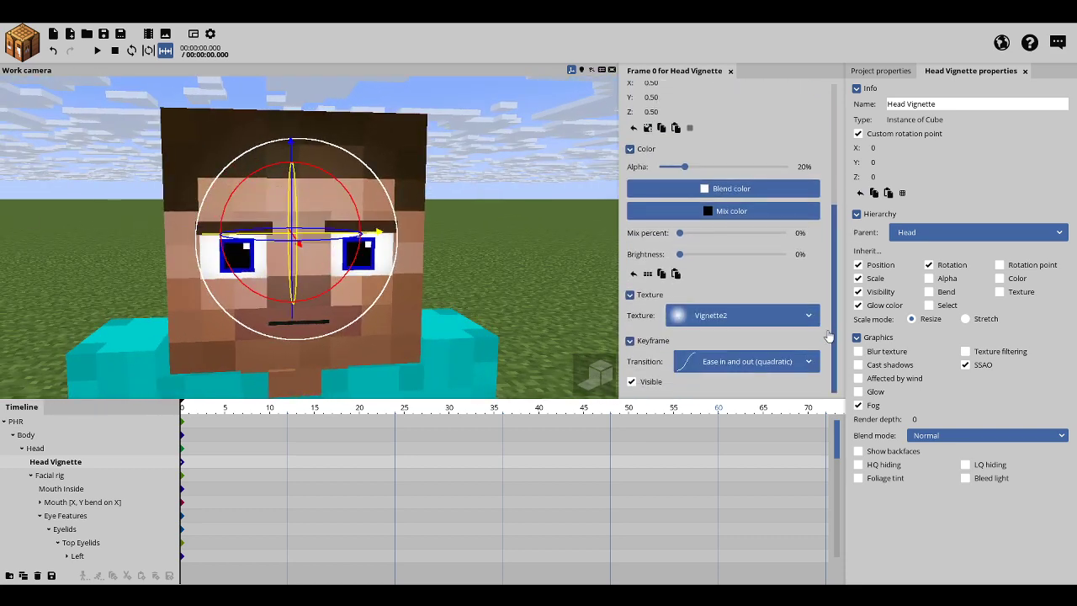
pyautogui.moveTo(832, 280); pyautogui.dragTo(841, 328)
pyautogui.click(778, 322)
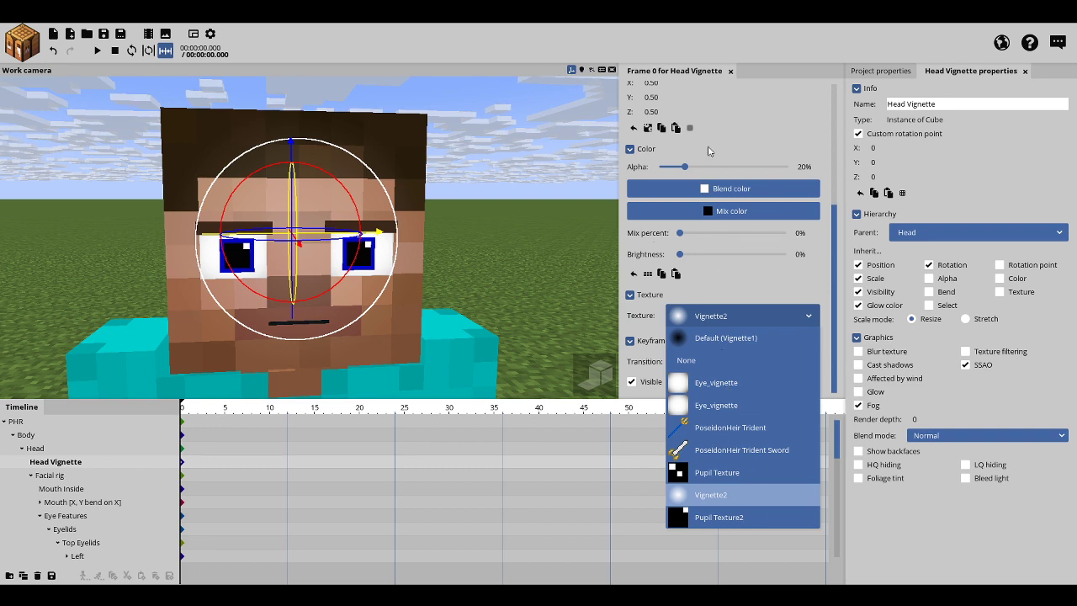
pyautogui.click(490, 135)
# Step: Examine the Head Vignette's shading on the front and side of the head from different angles
pyautogui.moveTo(490, 135); pyautogui.dragTo(610, 150)
pyautogui.moveTo(507, 159); pyautogui.dragTo(219, 273)
pyautogui.moveTo(505, 244); pyautogui.dragTo(510, 198, button='middle')
pyautogui.moveTo(510, 199); pyautogui.dragTo(354, 199)
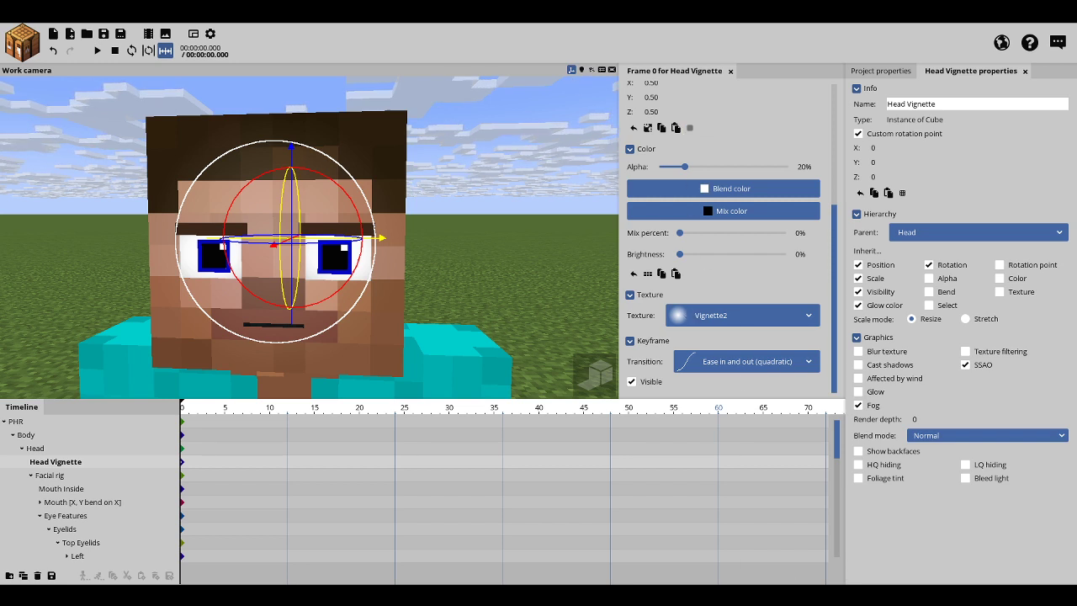
pyautogui.moveTo(534, 268); pyautogui.dragTo(533, 267, button='right')
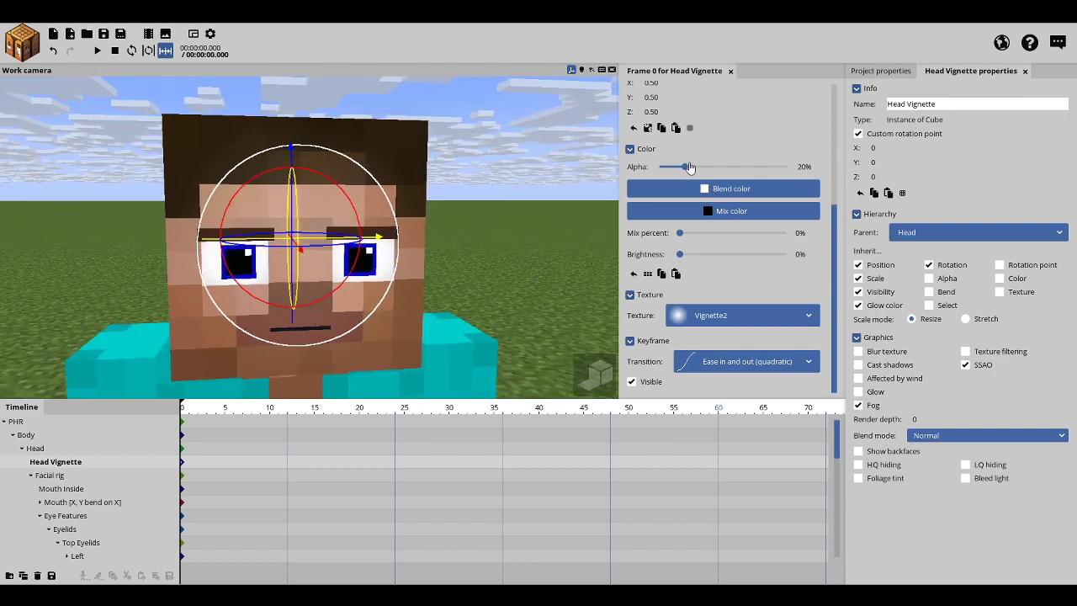
pyautogui.moveTo(540, 189); pyautogui.dragTo(539, 189)
pyautogui.moveTo(516, 194); pyautogui.dragTo(516, 192, button='right')
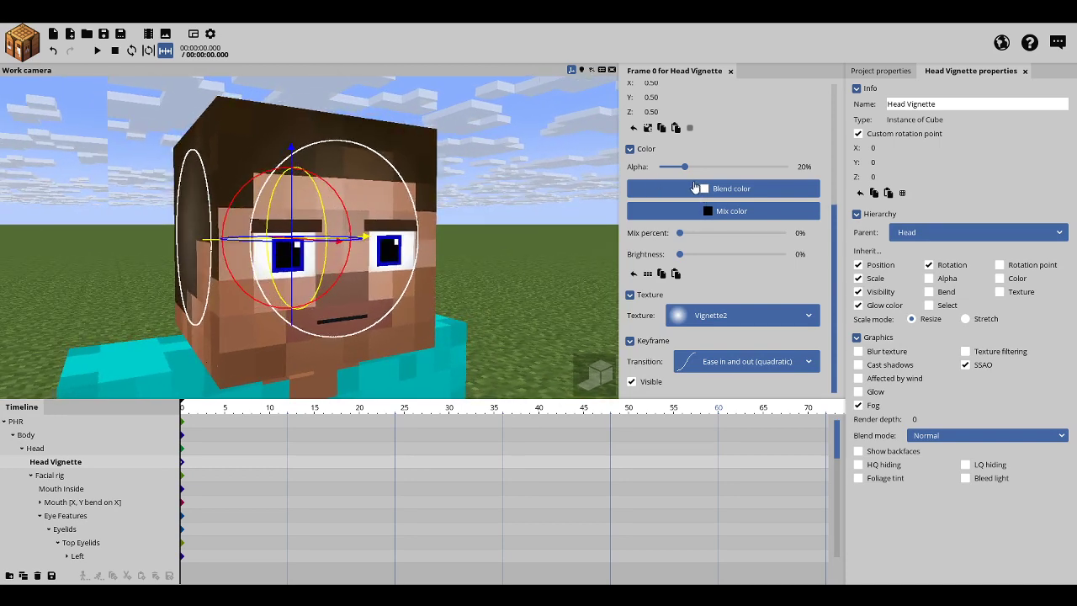
pyautogui.moveTo(517, 215); pyautogui.dragTo(508, 219, button='right')
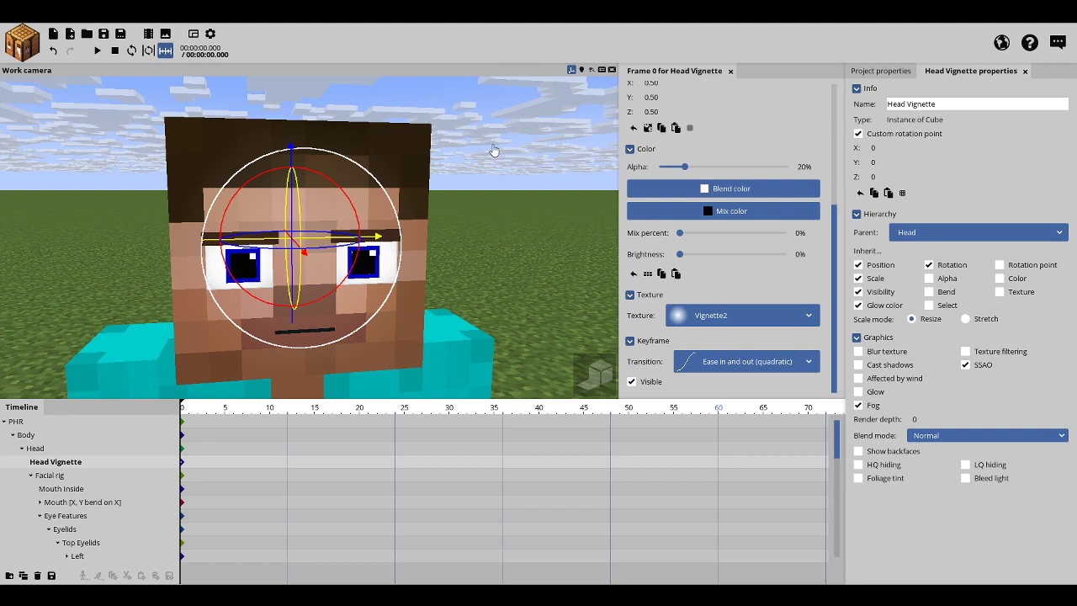
pyautogui.moveTo(491, 147)
pyautogui.mouseDown(button='right')
pyautogui.moveTo(454, 140)
pyautogui.moveTo(492, 145)
pyautogui.mouseUp(button='right')
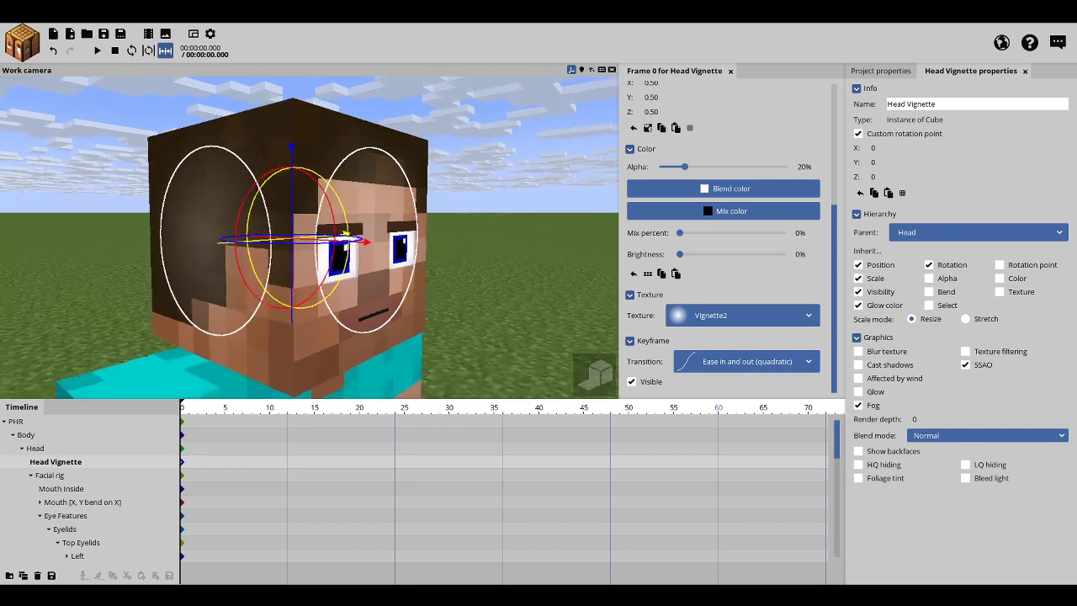
# Step: Preview the deselected head with its vignette in high-quality render mode, and return to the standard view
pyautogui.click(543, 303)
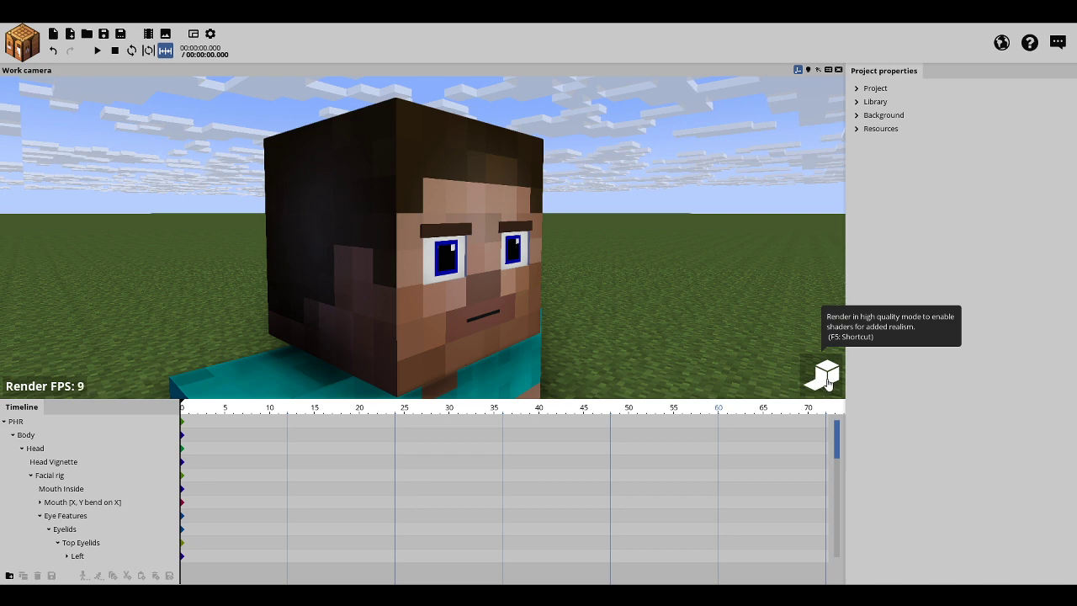
pyautogui.click(827, 376)
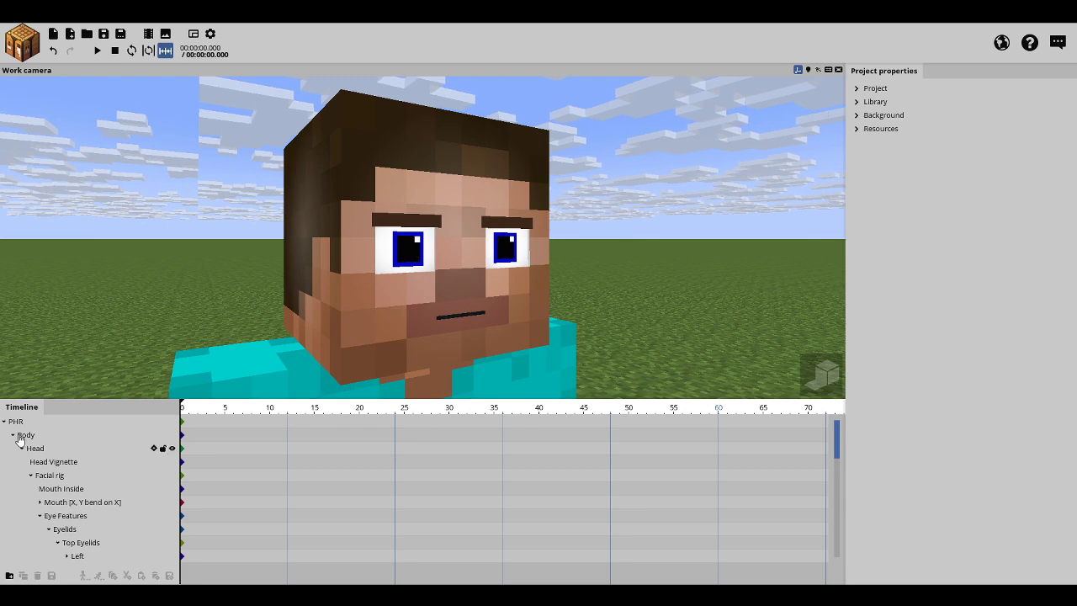
# Step: Hide the Head Vignette timeline from the animation and render the view in high quality for comparison
pyautogui.click(51, 462)
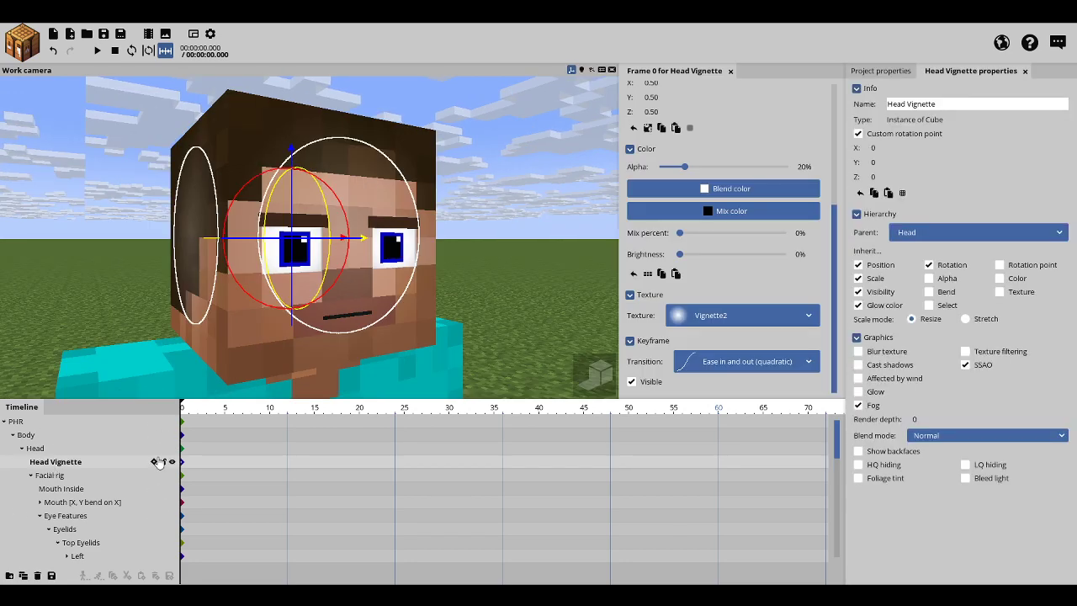
pyautogui.click(172, 463)
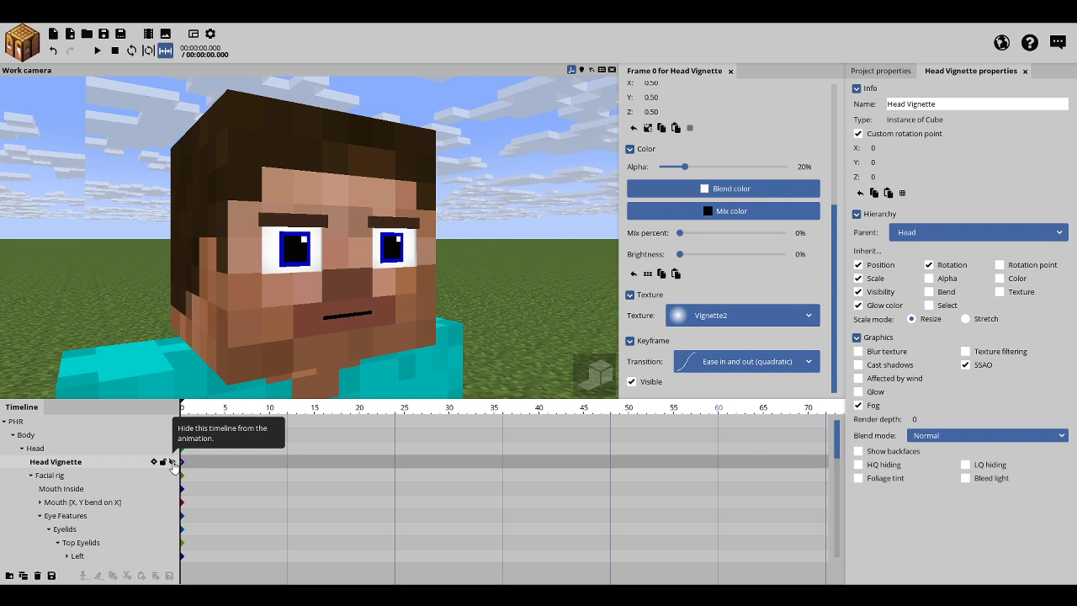
pyautogui.click(172, 463)
pyautogui.click(171, 462)
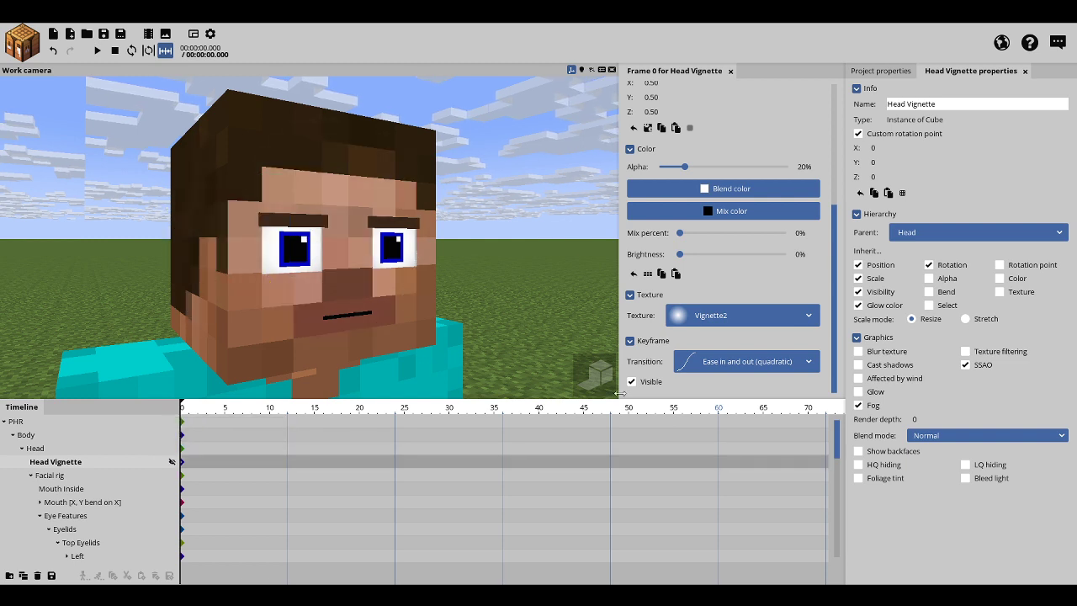
pyautogui.click(598, 383)
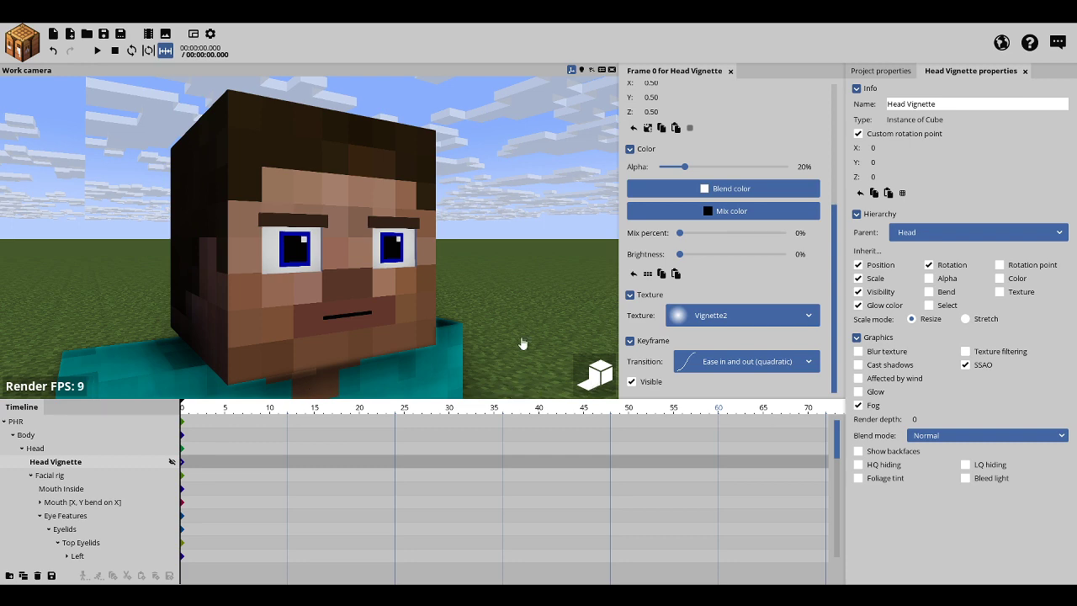
# Step: Make the Head Vignette timeline visible again and save the project
pyautogui.moveTo(458, 311); pyautogui.dragTo(479, 315)
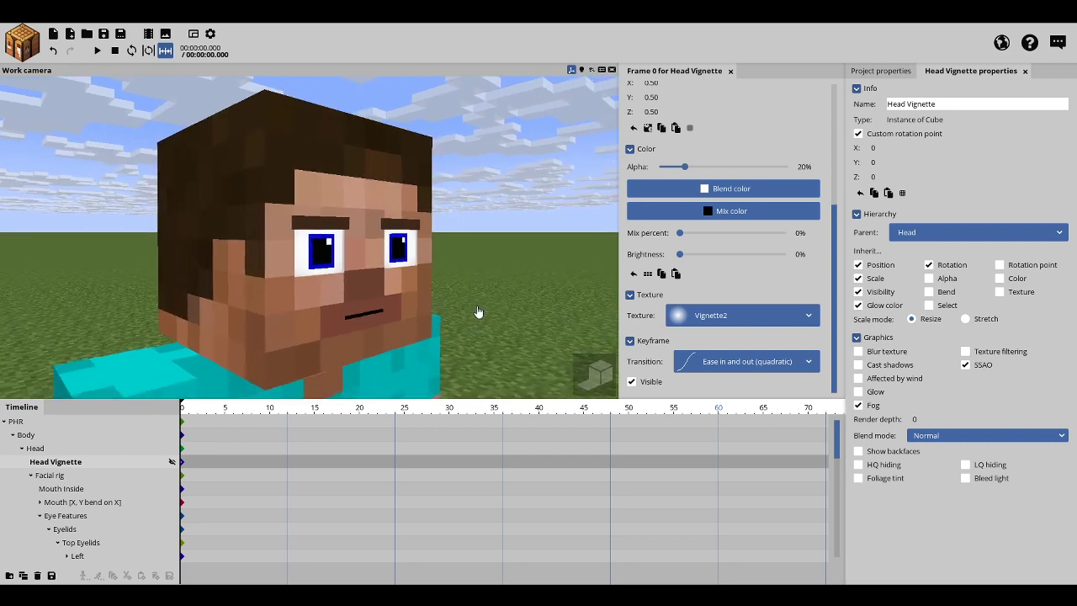
pyautogui.click(172, 462)
pyautogui.click(81, 252)
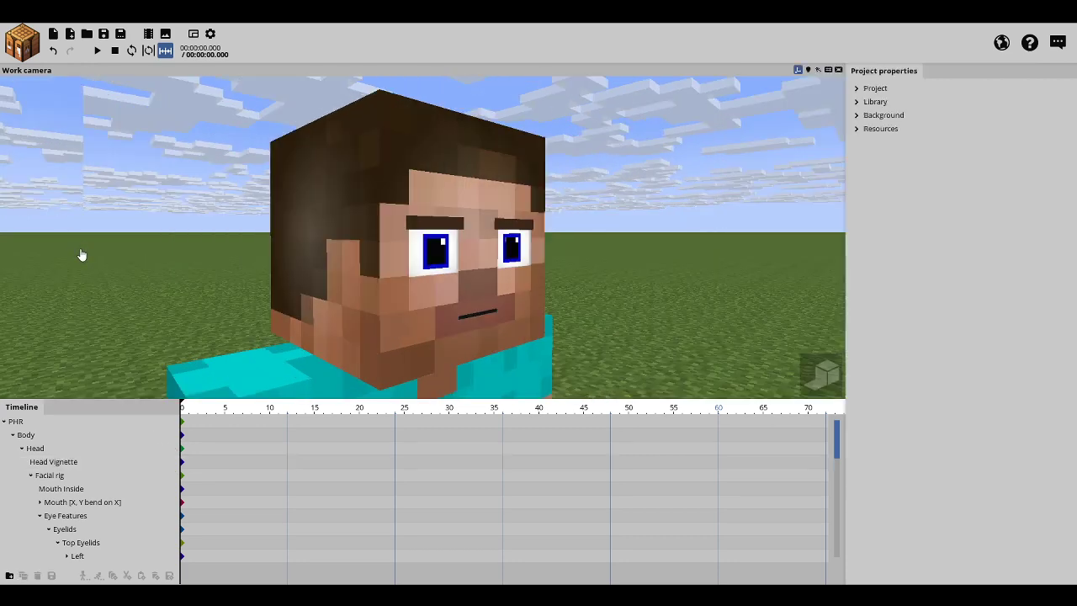
pyautogui.click(105, 34)
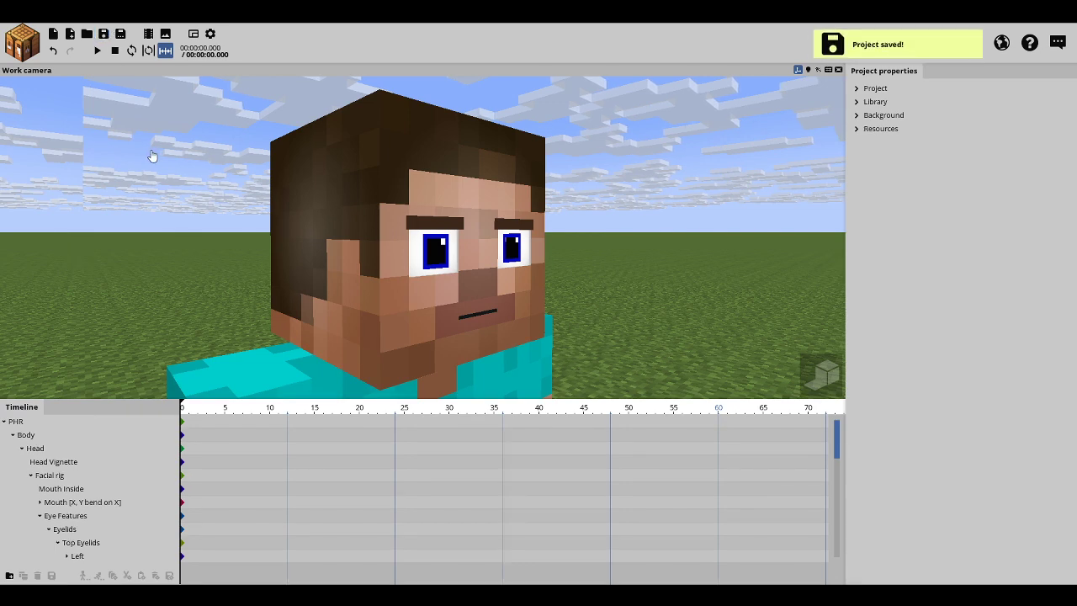
# Step: Inspect the Mouth Inside cube's outline and properties from the front of the face
pyautogui.moveTo(154, 157); pyautogui.dragTo(146, 153)
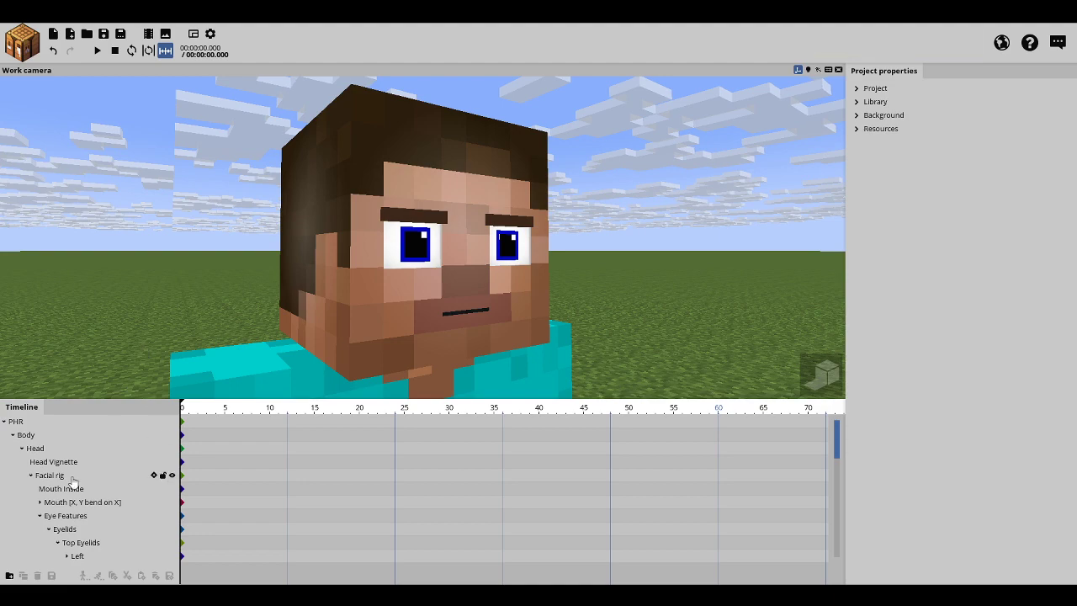
pyautogui.click(67, 490)
pyautogui.moveTo(89, 125); pyautogui.dragTo(64, 115)
pyautogui.moveTo(133, 207); pyautogui.dragTo(104, 211)
pyautogui.moveTo(121, 318); pyautogui.dragTo(95, 308, button='middle')
pyautogui.moveTo(54, 343); pyautogui.dragTo(93, 367, button='middle')
pyautogui.moveTo(53, 328)
pyautogui.mouseDown()
pyautogui.moveTo(53, 343)
pyautogui.moveTo(56, 320)
pyautogui.mouseUp()
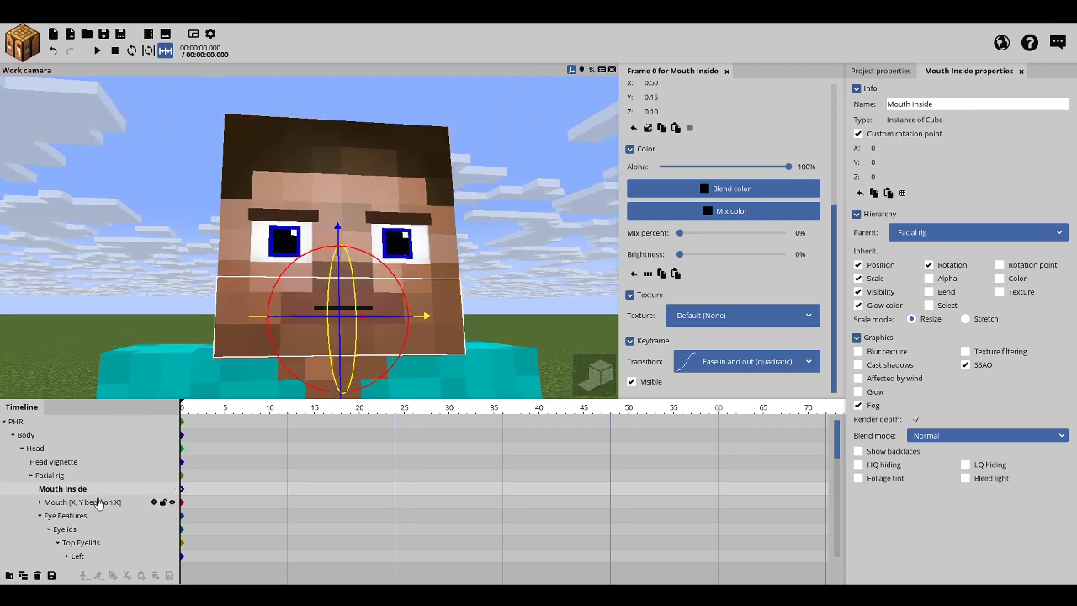
# Step: Try bending the mouth by about 35° on the Z axis, and undo the bend
pyautogui.click(98, 503)
pyautogui.moveTo(168, 277); pyautogui.dragTo(319, 302, button='middle')
pyautogui.moveTo(361, 282); pyautogui.dragTo(347, 274)
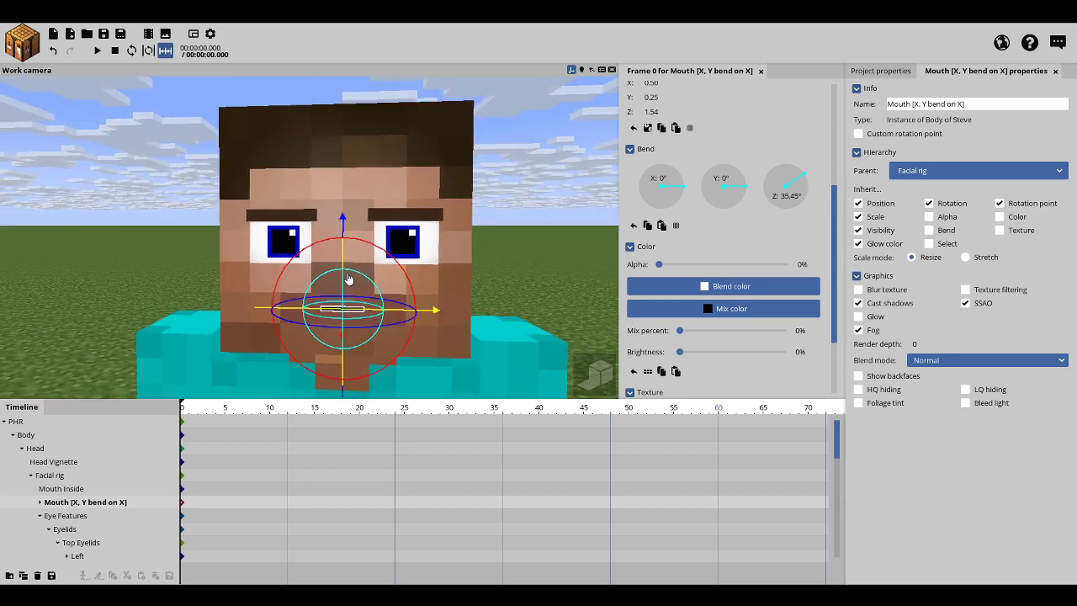
pyautogui.hotkey('ctrl', 'z')
# Step: Bend the mouth into a smile of about -16° on the X axis and view the deselected face
pyautogui.moveTo(670, 187)
pyautogui.mouseDown()
pyautogui.moveTo(683, 187)
pyautogui.moveTo(674, 195)
pyautogui.mouseUp()
pyautogui.click(673, 185)
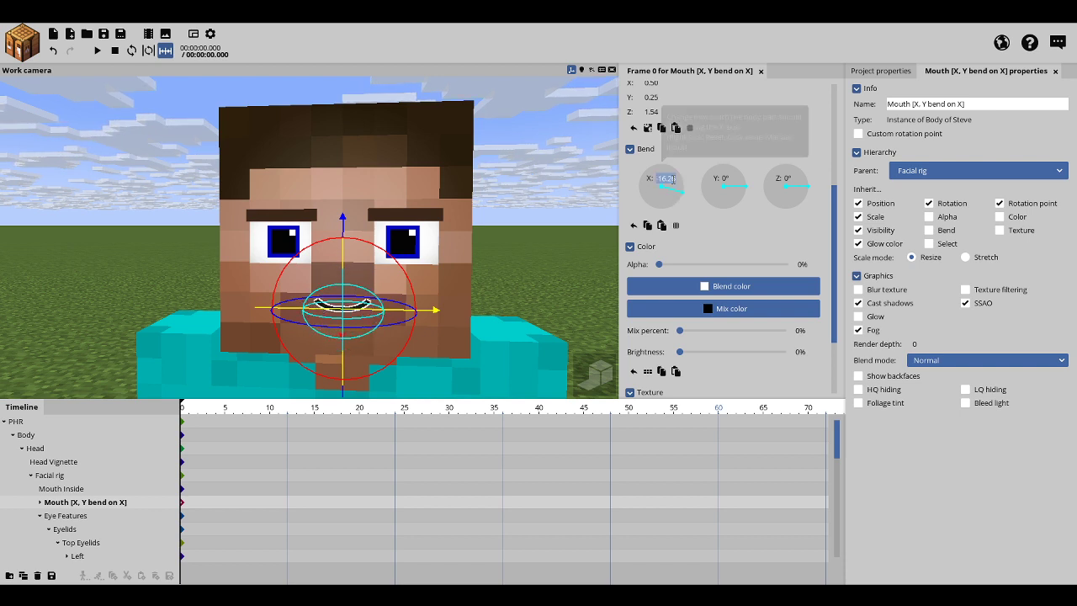
pyautogui.click(517, 209)
pyautogui.moveTo(517, 210); pyautogui.dragTo(505, 195)
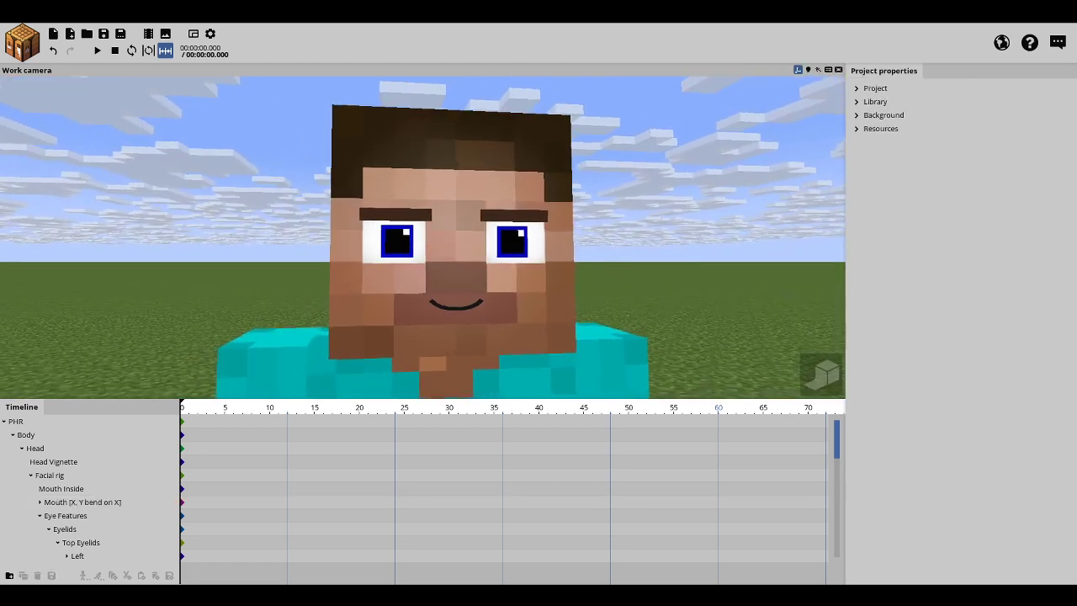
# Step: Try the opposite X bend on the mouth, and return its X bend to 0°
pyautogui.click(84, 502)
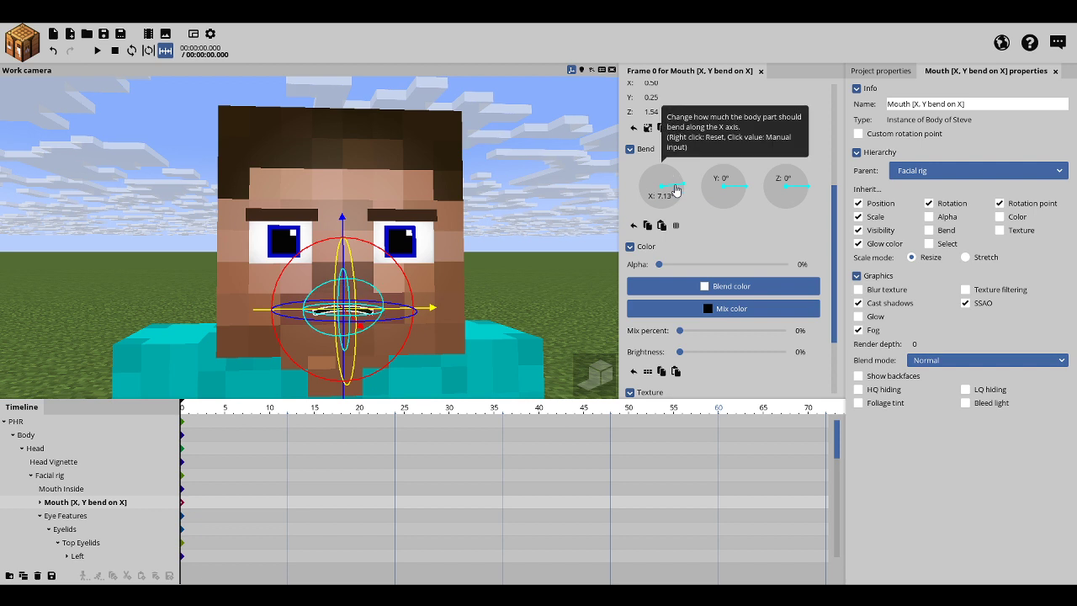
pyautogui.moveTo(678, 178); pyautogui.dragTo(685, 188)
pyautogui.scroll(5, 833, 250)
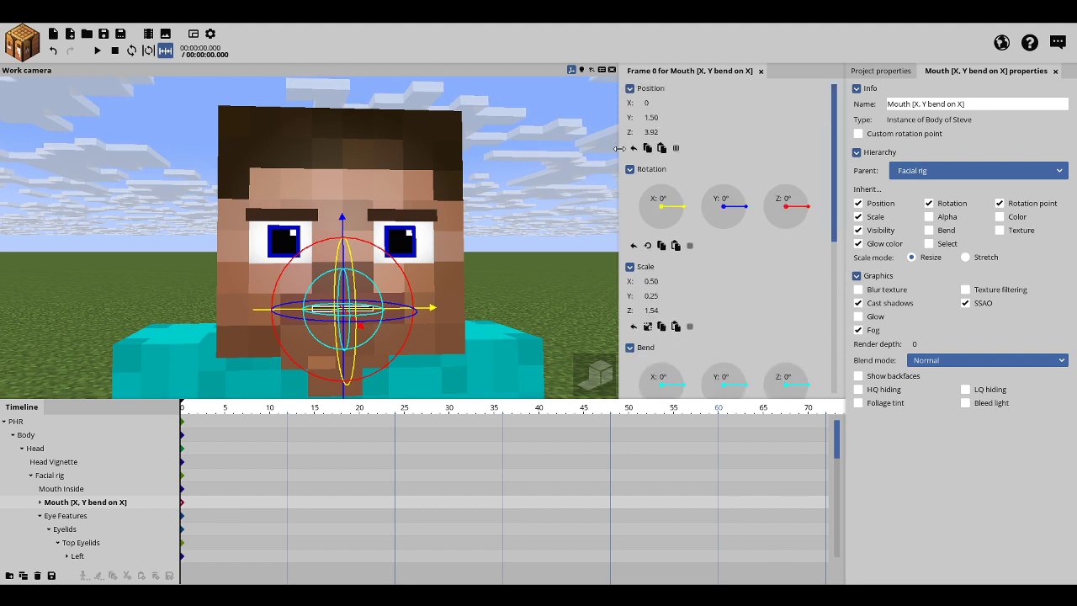
# Step: Try scaling the mouth to 0.75 on X and 0.5 on Y, preview the deselected face, and undo the scaling
pyautogui.click(710, 277)
pyautogui.write('1')
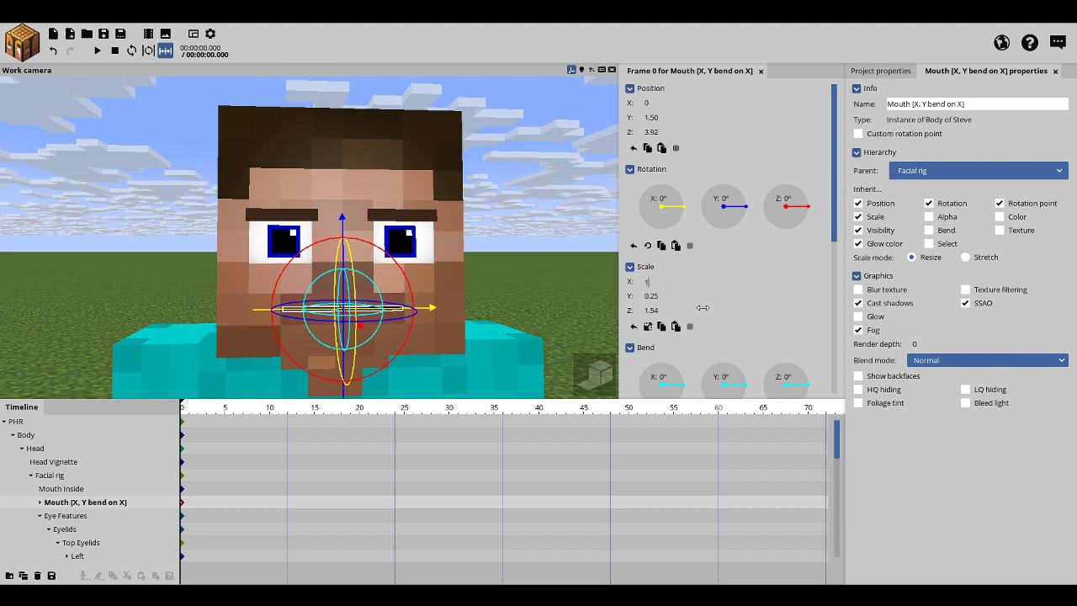
pyautogui.press('BackSpace')
pyautogui.write('0.75')
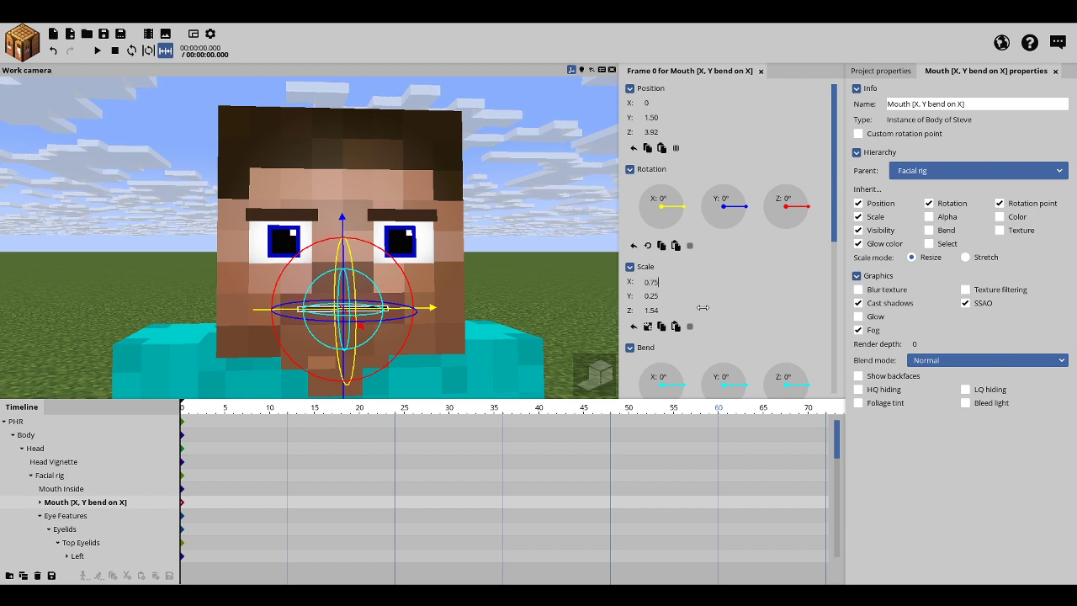
pyautogui.click(690, 295)
pyautogui.write('0.5')
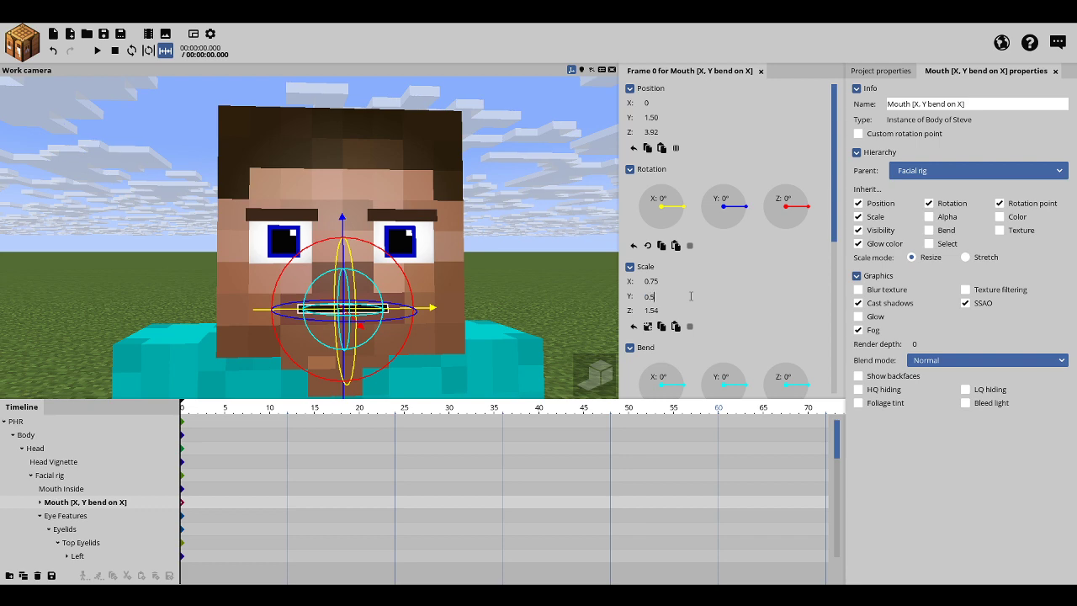
pyautogui.click(554, 289)
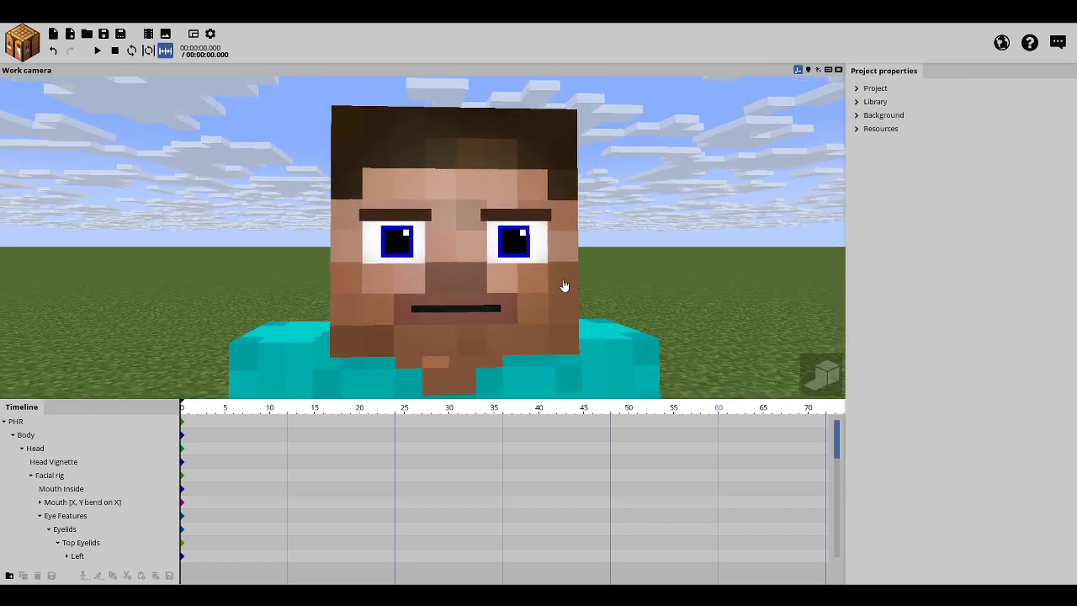
pyautogui.hotkey('ctrl', 'z')
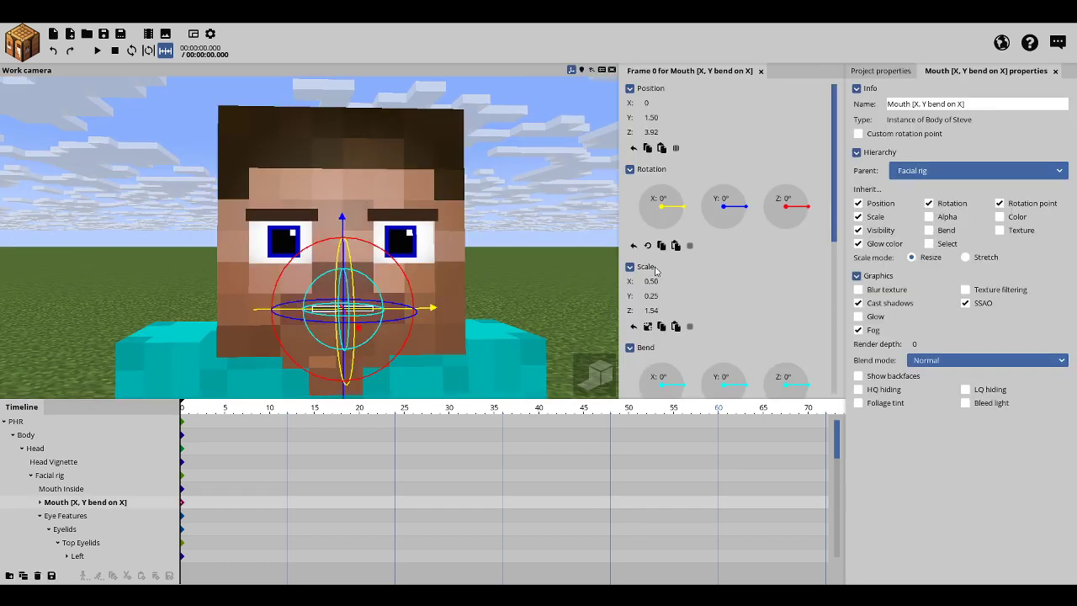
# Step: Examine the Mouth Inside cube and the parts in the Facial rig folder on the face
pyautogui.click(547, 226)
pyautogui.moveTo(586, 231); pyautogui.dragTo(572, 233, button='right')
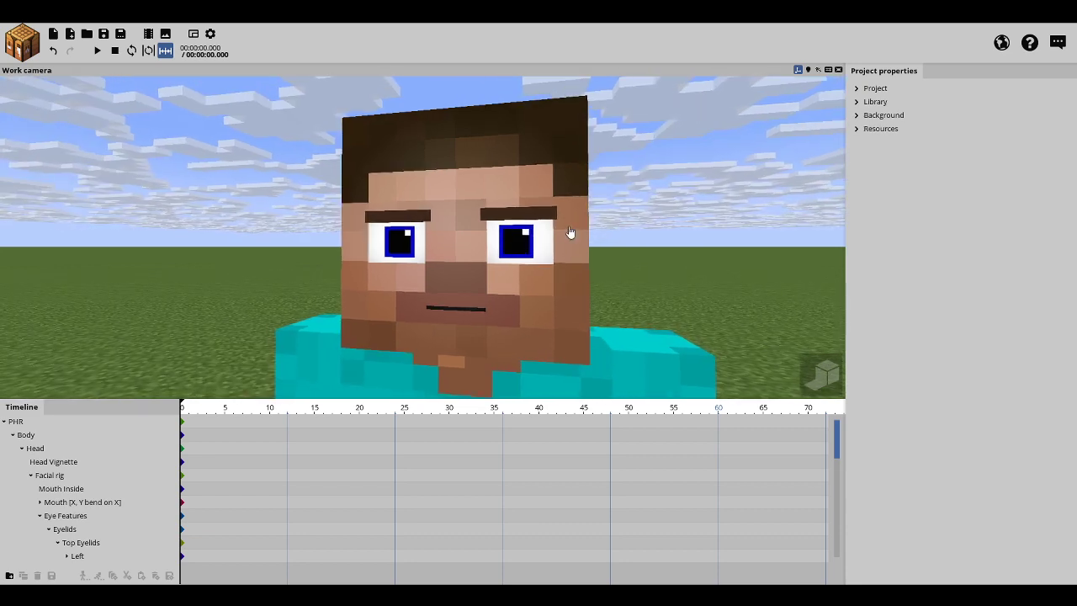
pyautogui.click(74, 476)
pyautogui.click(74, 487)
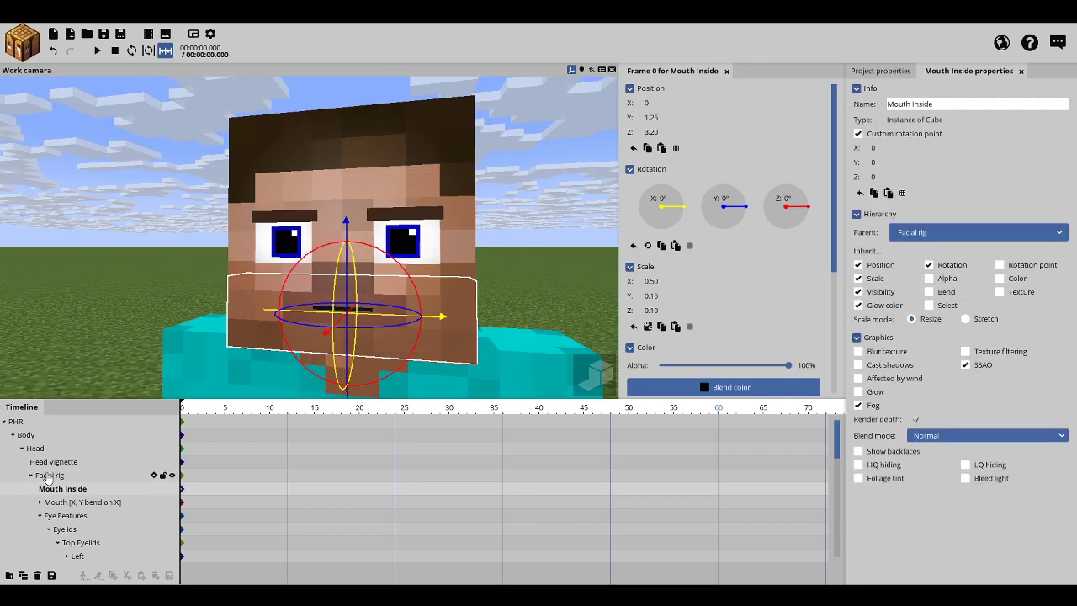
pyautogui.click(48, 477)
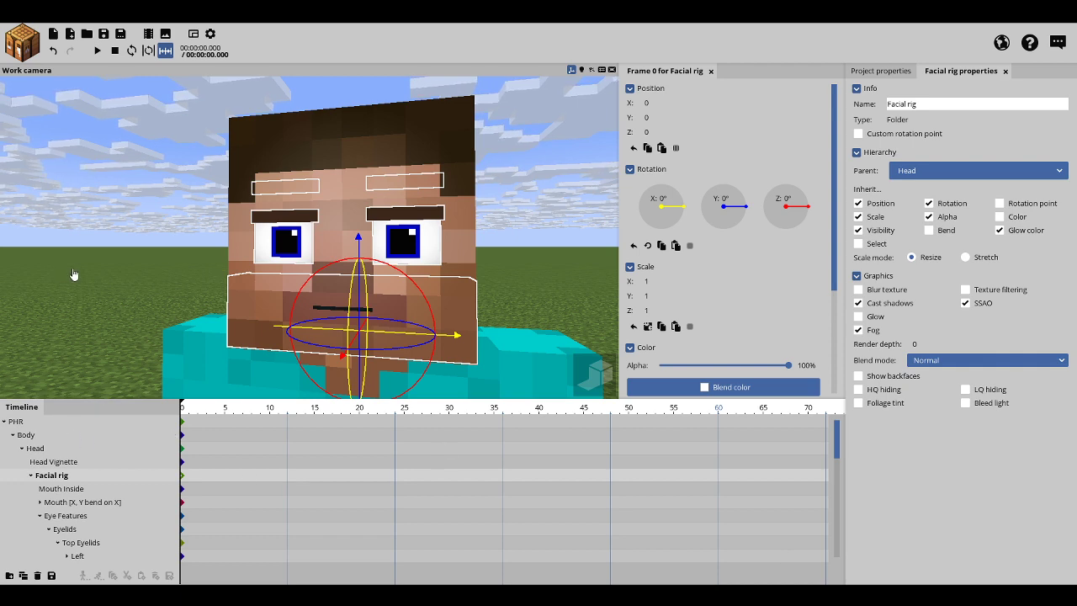
pyautogui.moveTo(73, 274)
pyautogui.mouseDown()
pyautogui.moveTo(107, 281)
pyautogui.moveTo(89, 284)
pyautogui.mouseUp()
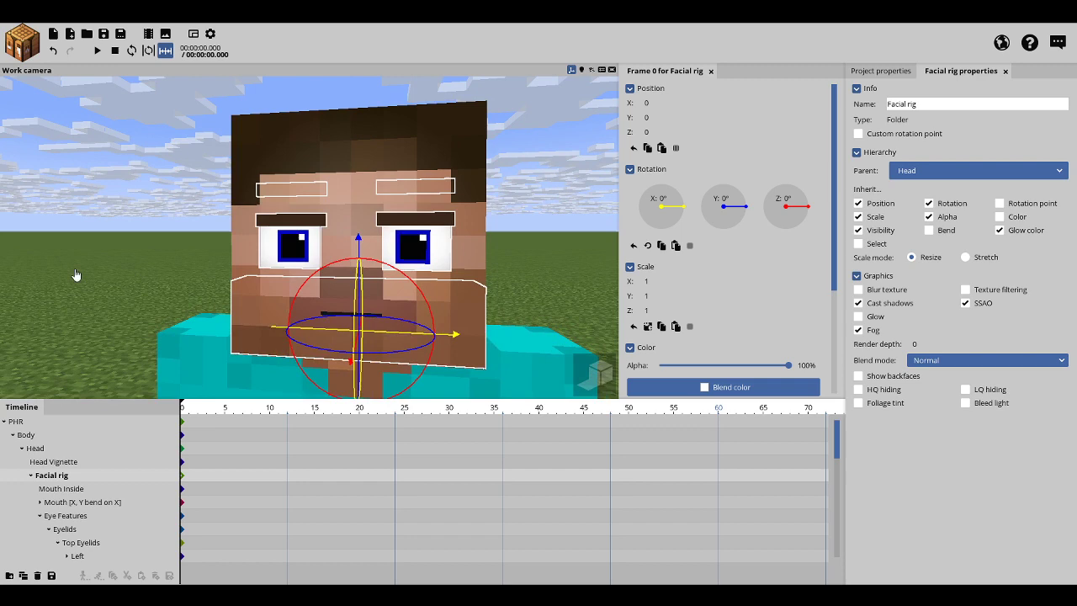
pyautogui.click(129, 248)
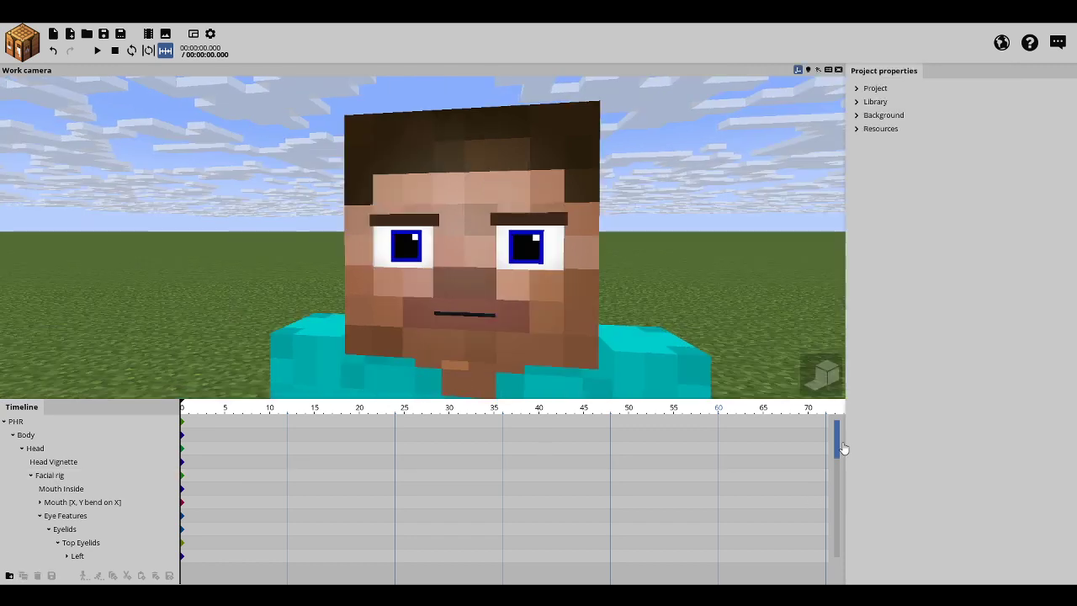
# Step: Look through the eyelid and eyebrow timelines under Eye Features and view the face from several angles
pyautogui.moveTo(844, 448); pyautogui.dragTo(837, 471)
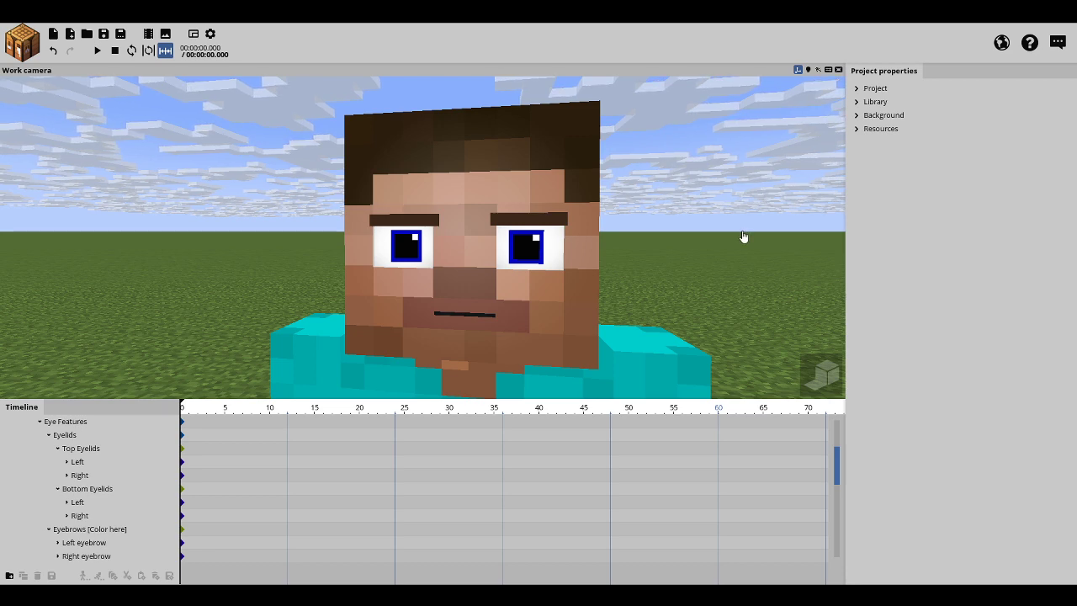
pyautogui.moveTo(744, 236); pyautogui.dragTo(641, 233)
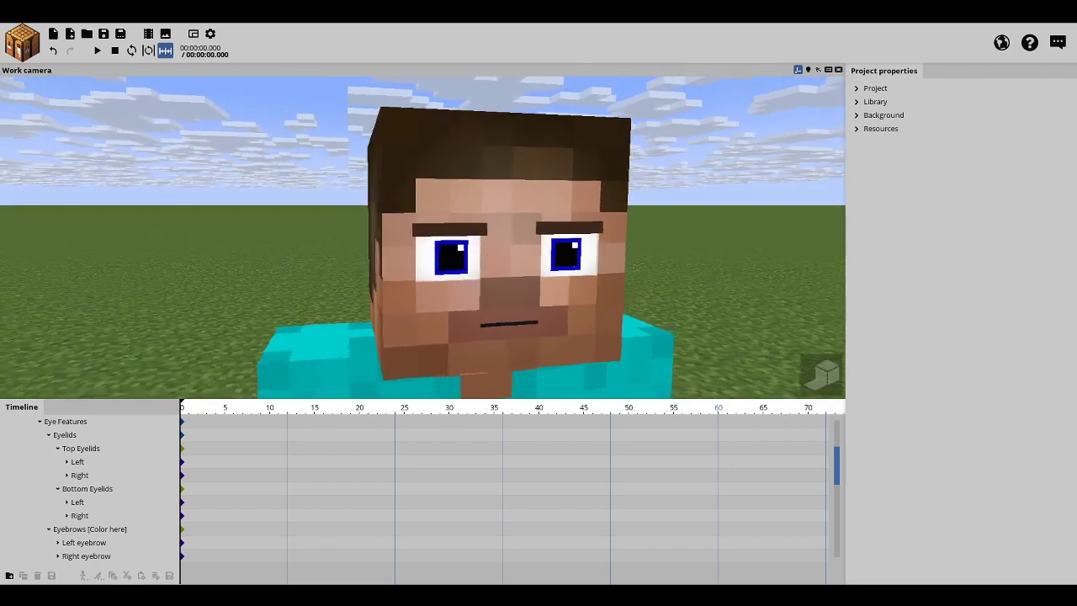
pyautogui.moveTo(684, 232); pyautogui.dragTo(681, 241, button='right')
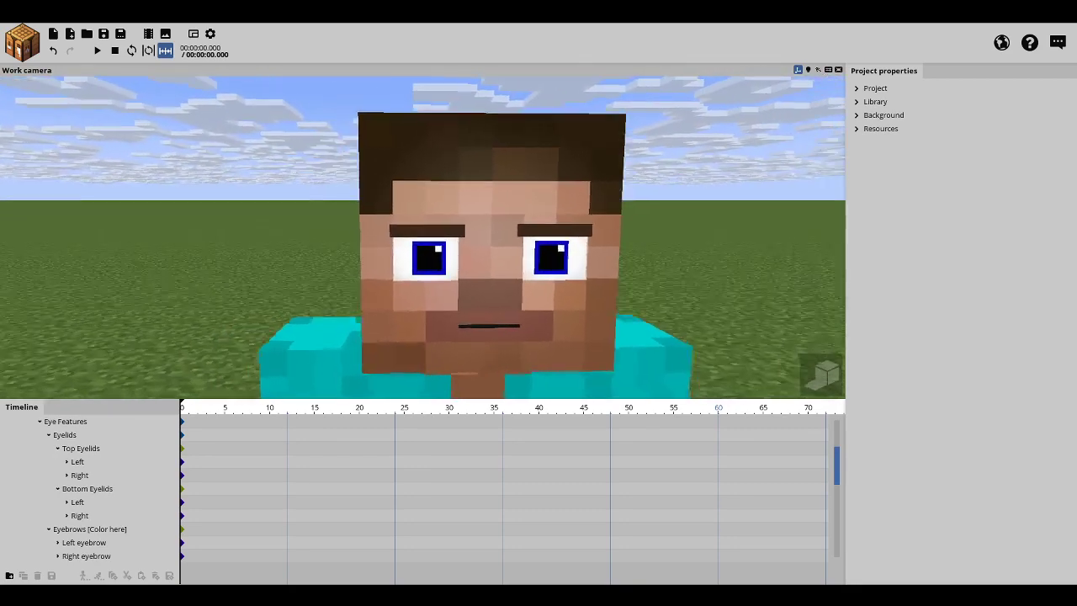
pyautogui.moveTo(681, 240); pyautogui.dragTo(699, 244)
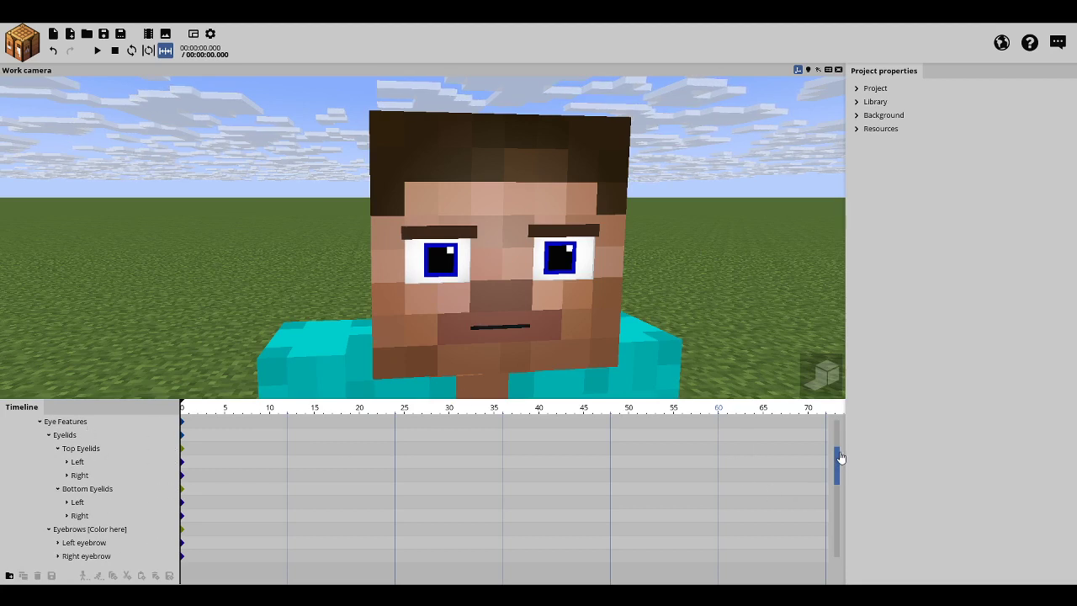
pyautogui.moveTo(840, 456); pyautogui.dragTo(848, 432)
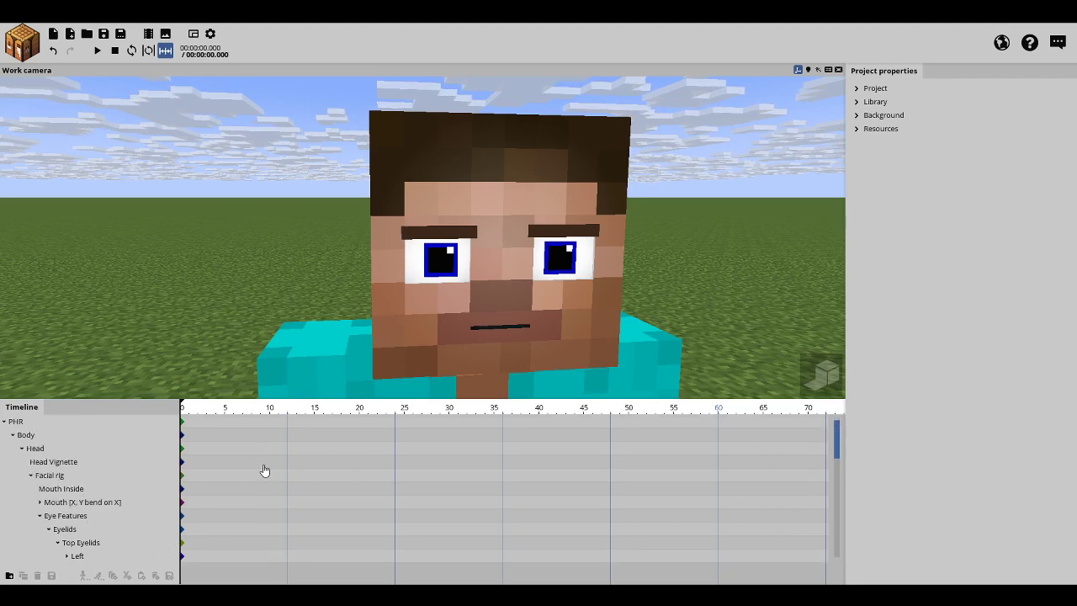
# Step: Collapse the Eye Features group and inspect the Teeth folder on the face
pyautogui.click(39, 515)
pyautogui.click(43, 530)
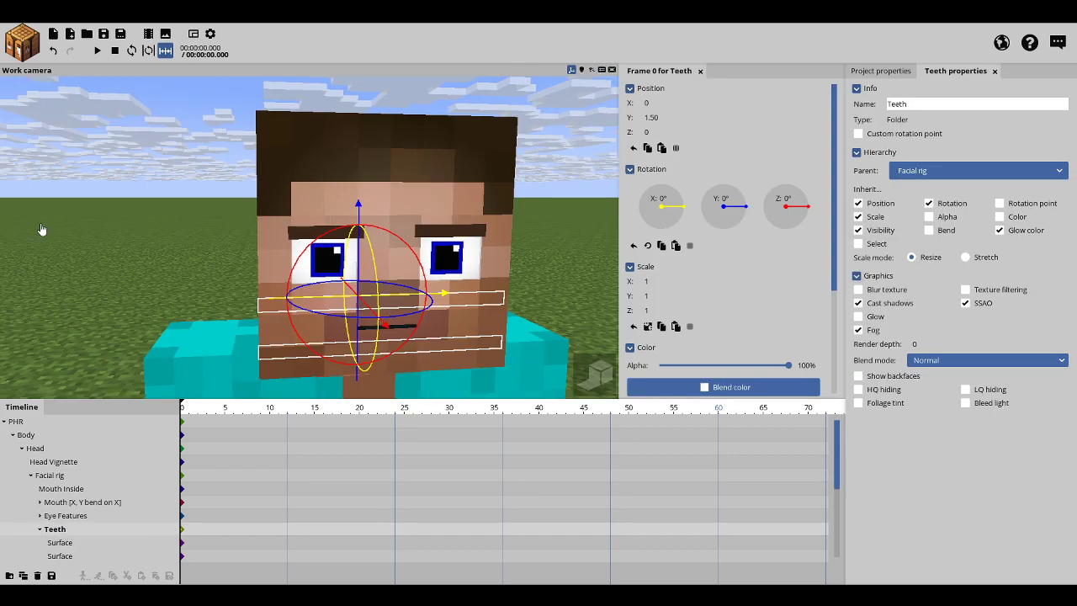
pyautogui.moveTo(121, 250)
pyautogui.mouseDown()
pyautogui.moveTo(80, 228)
pyautogui.moveTo(127, 240)
pyautogui.moveTo(95, 244)
pyautogui.moveTo(128, 259)
pyautogui.moveTo(157, 232)
pyautogui.moveTo(119, 244)
pyautogui.mouseUp()
pyautogui.moveTo(102, 244); pyautogui.dragTo(101, 244, button='right')
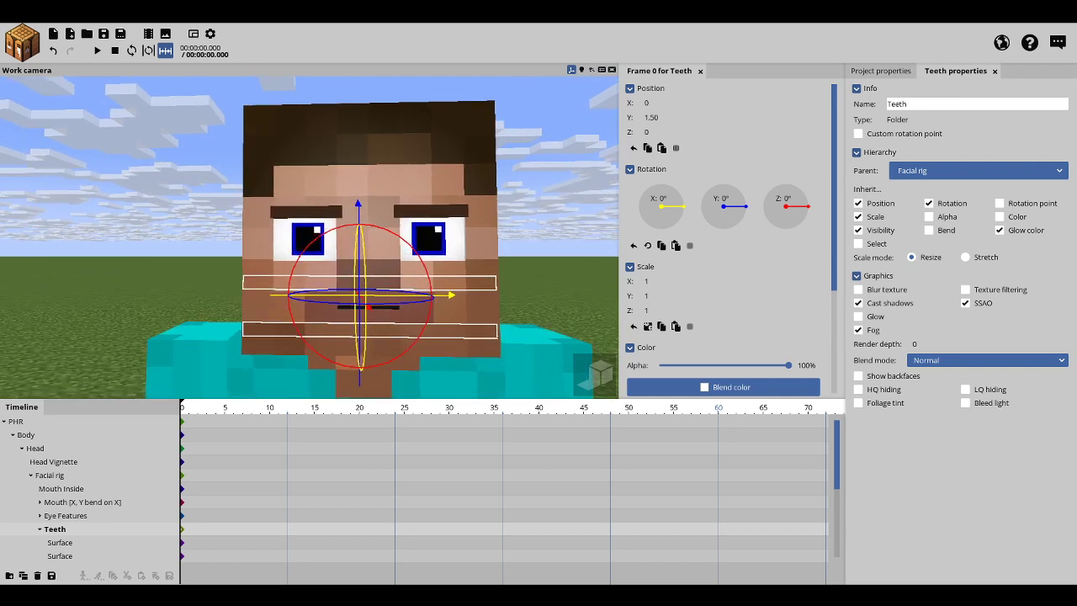
pyautogui.moveTo(102, 244); pyautogui.dragTo(103, 244)
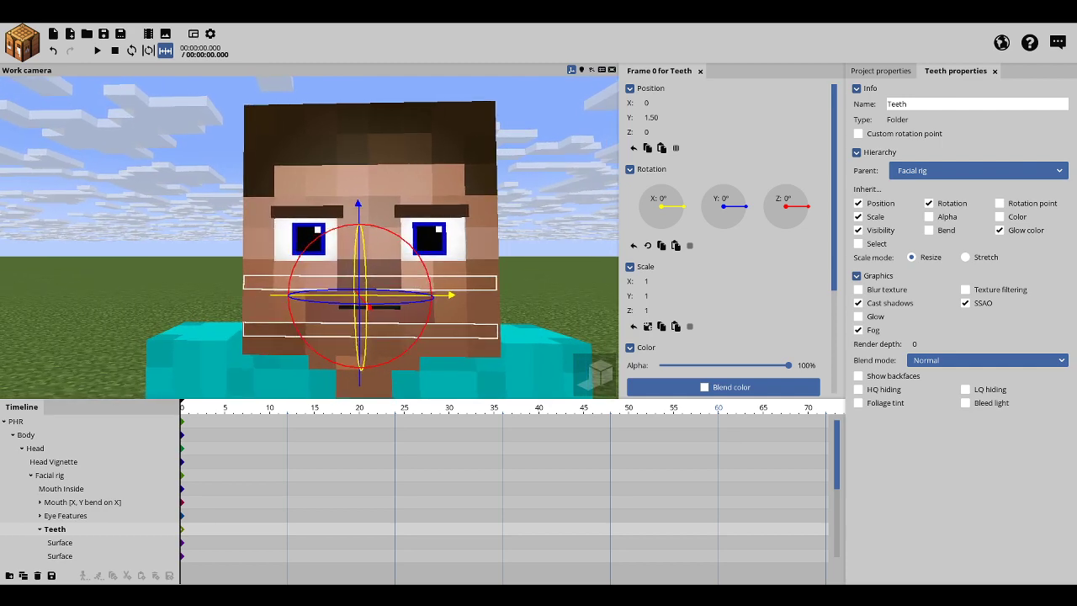
pyautogui.moveTo(102, 244); pyautogui.dragTo(101, 244, button='right')
# Step: Compare the Mouth Inside cube with the Teeth folder, try changing the teeth's Y scale, and undo that change
pyautogui.click(79, 489)
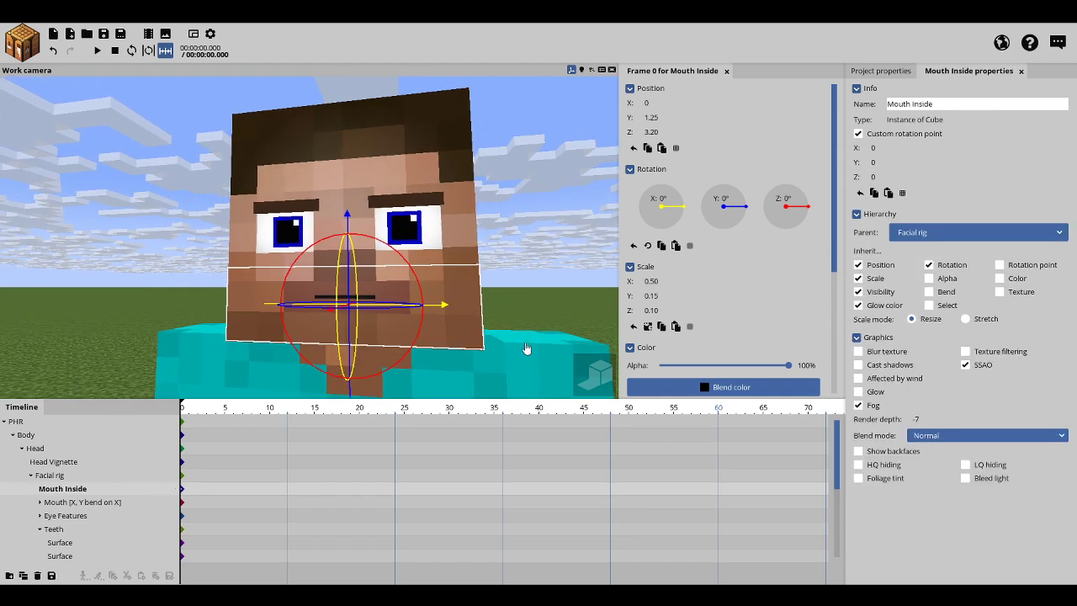
pyautogui.click(55, 530)
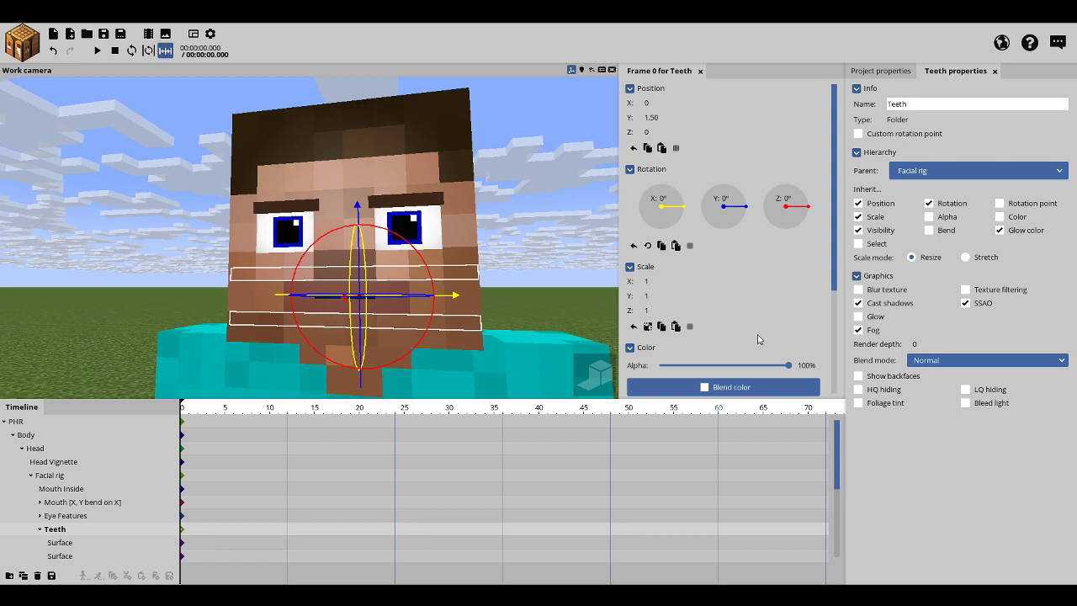
pyautogui.moveTo(682, 297); pyautogui.dragTo(727, 311)
pyautogui.hotkey('ctrl', 'z')
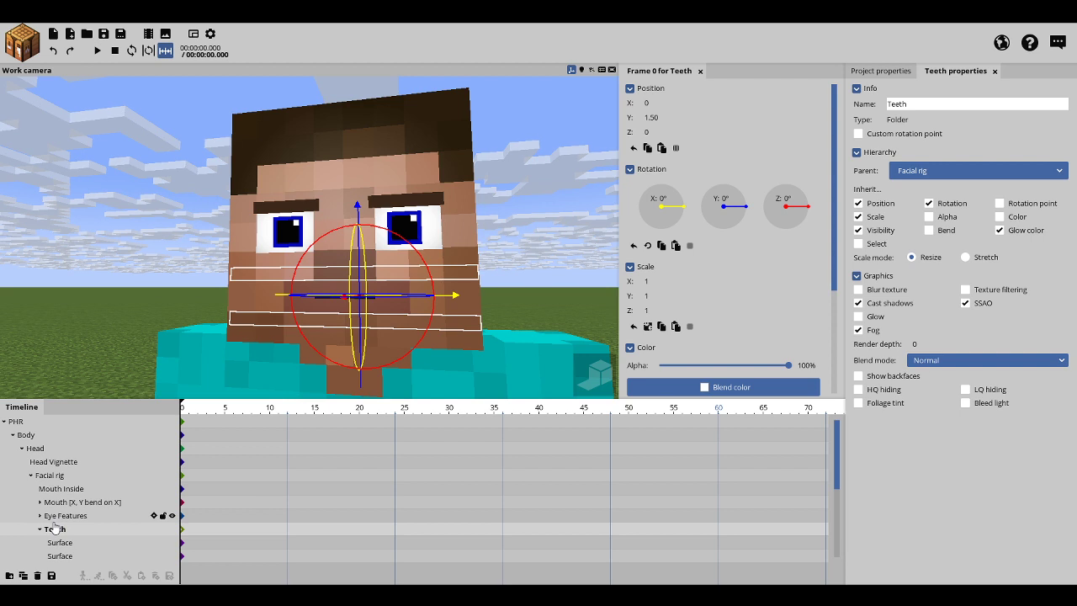
# Step: Collapse the Teeth group and set the mouth's Y scale to 1
pyautogui.scroll(-2, 836, 450)
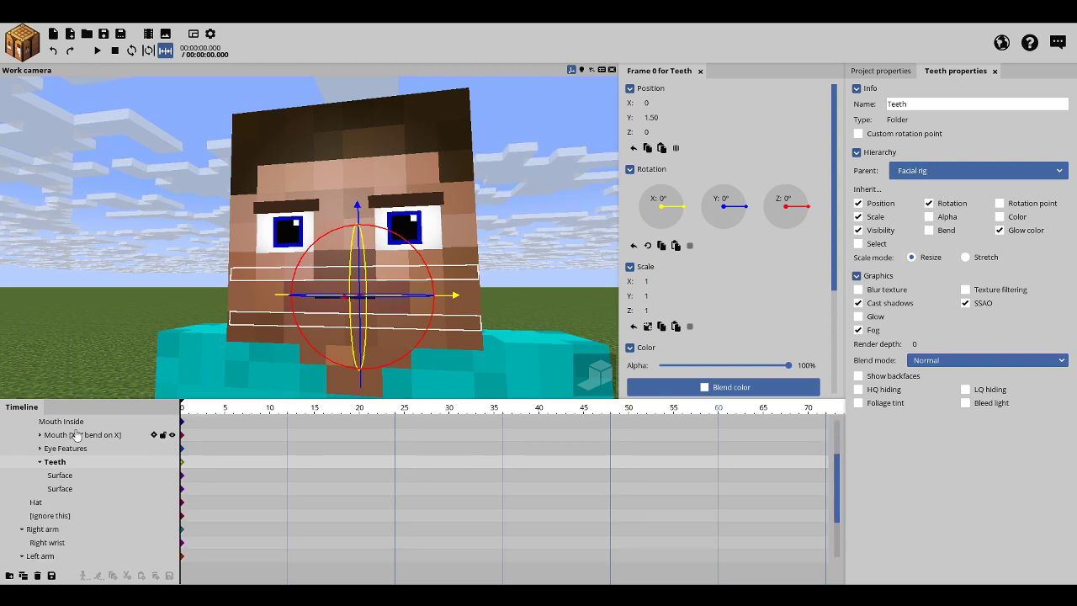
pyautogui.click(40, 462)
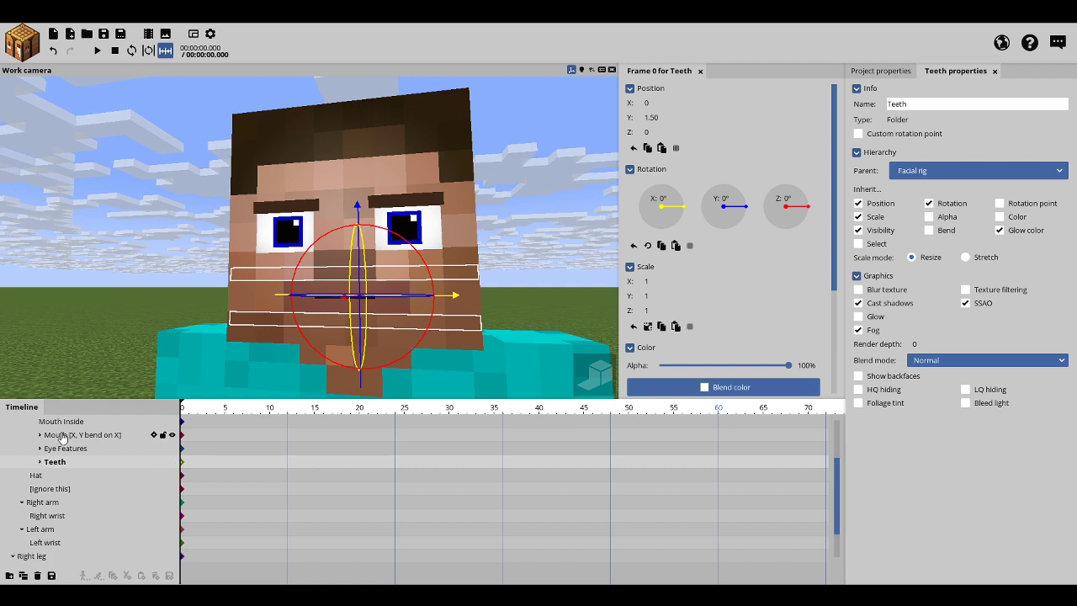
pyautogui.click(64, 436)
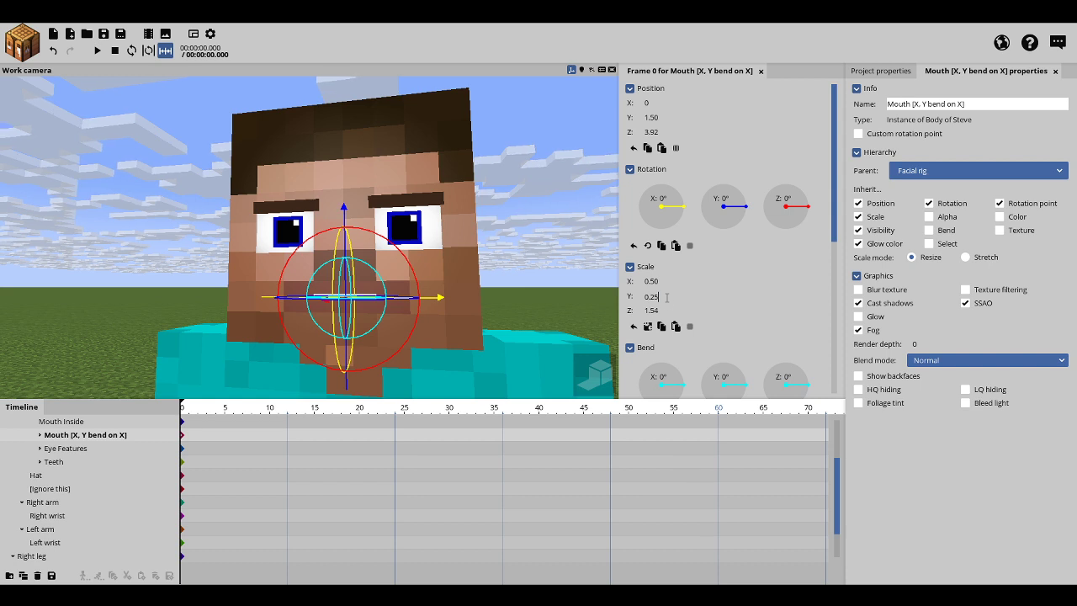
pyautogui.write('1')
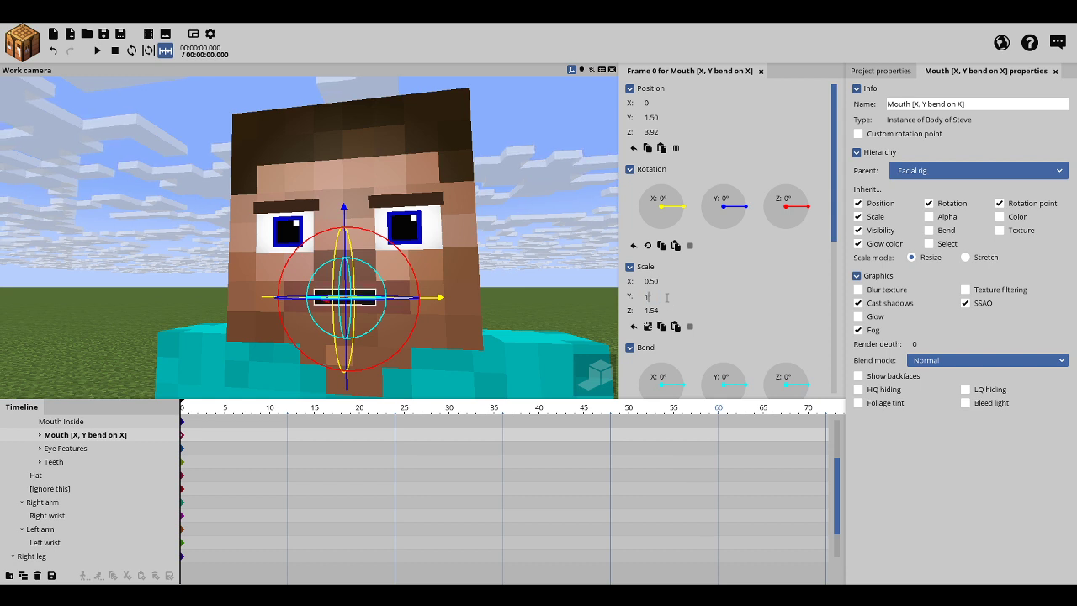
# Step: Select the Teeth folder and reduce its Y scale to 0.52, checking the teeth inside the open mouth
pyautogui.click(540, 286)
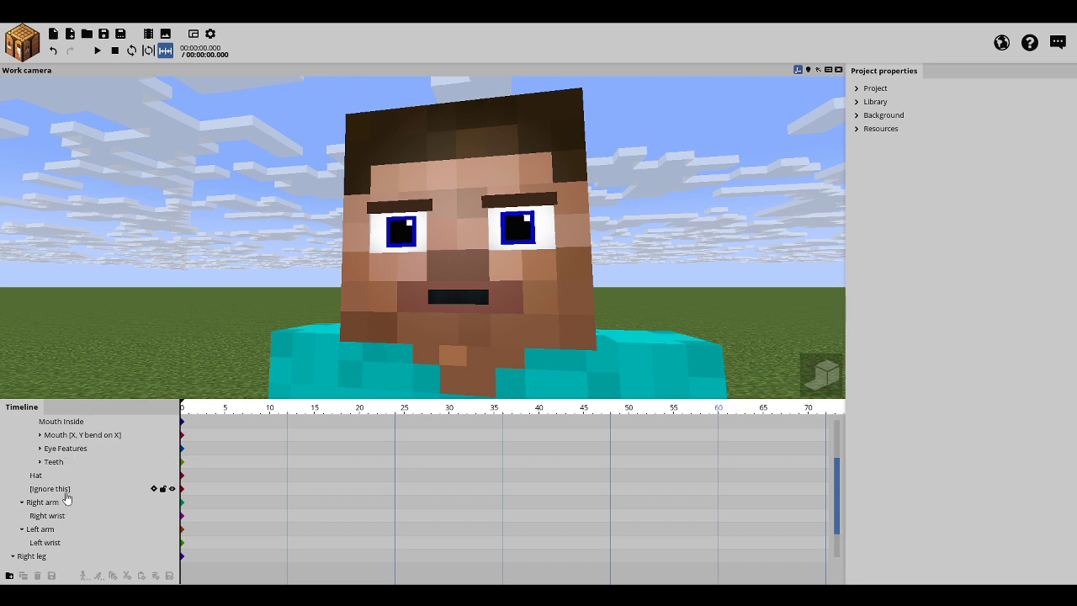
pyautogui.click(64, 436)
pyautogui.click(61, 461)
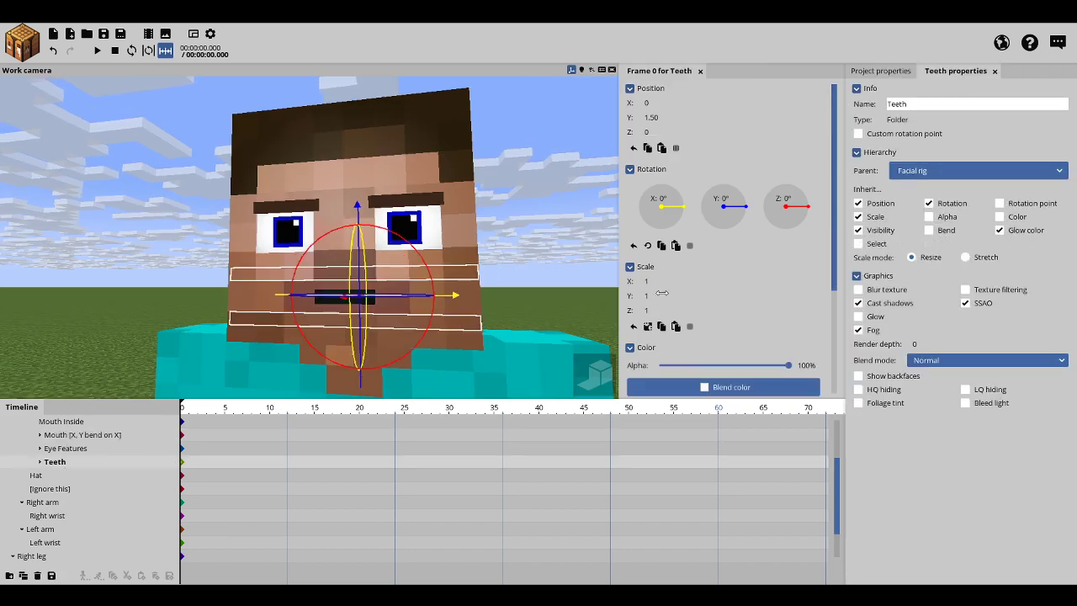
pyautogui.moveTo(663, 292); pyautogui.dragTo(648, 292)
pyautogui.click(576, 298)
pyautogui.moveTo(579, 299); pyautogui.dragTo(591, 299)
pyautogui.hotkey('ctrl', 'z')
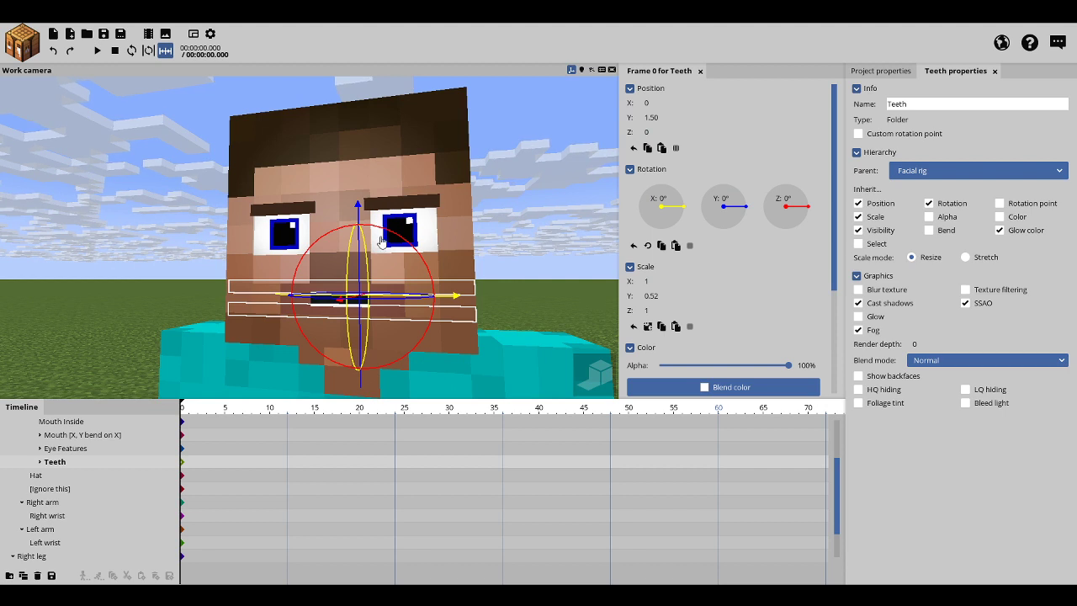
# Step: Bend the mouth slightly to about -1.36° on X and view the face from another angle
pyautogui.click(78, 435)
pyautogui.moveTo(693, 385); pyautogui.dragTo(686, 391)
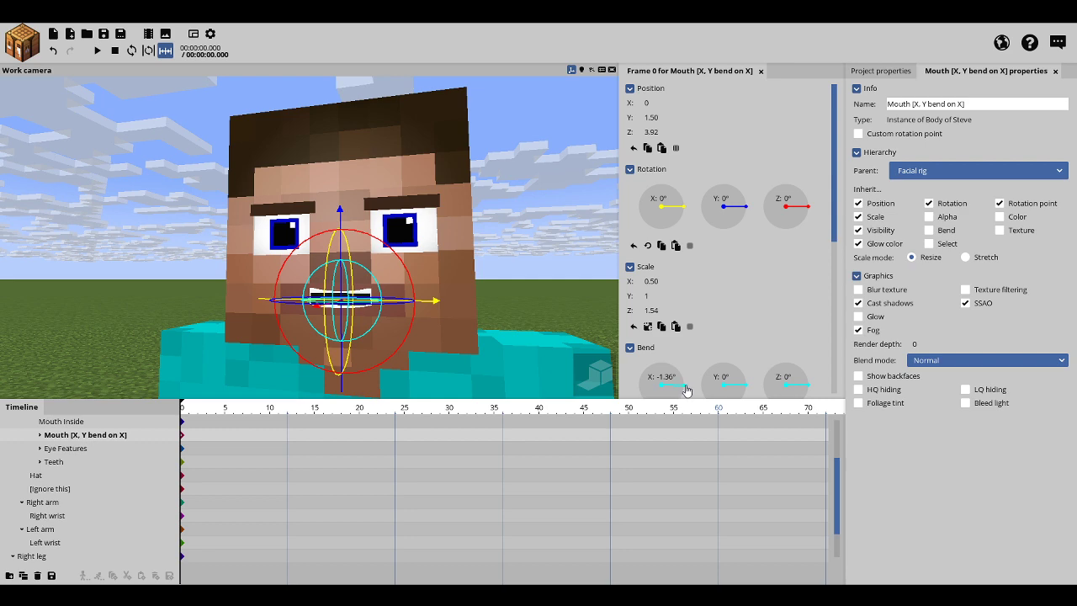
pyautogui.click(608, 329)
pyautogui.moveTo(614, 303); pyautogui.dragTo(699, 322)
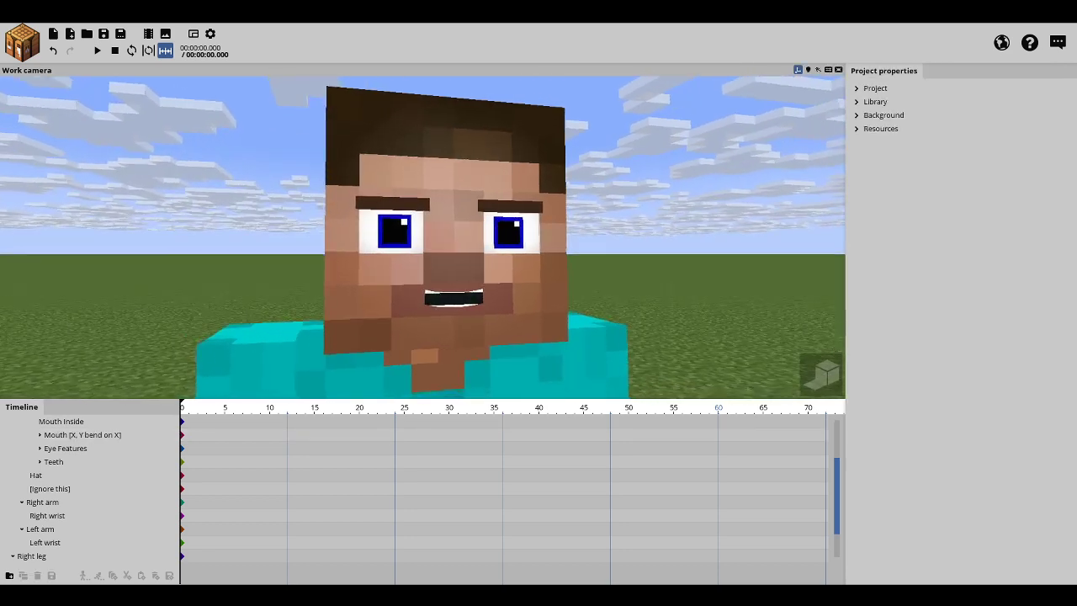
pyautogui.moveTo(609, 329); pyautogui.dragTo(643, 308, button='right')
pyautogui.hotkey('ctrl', 'z')
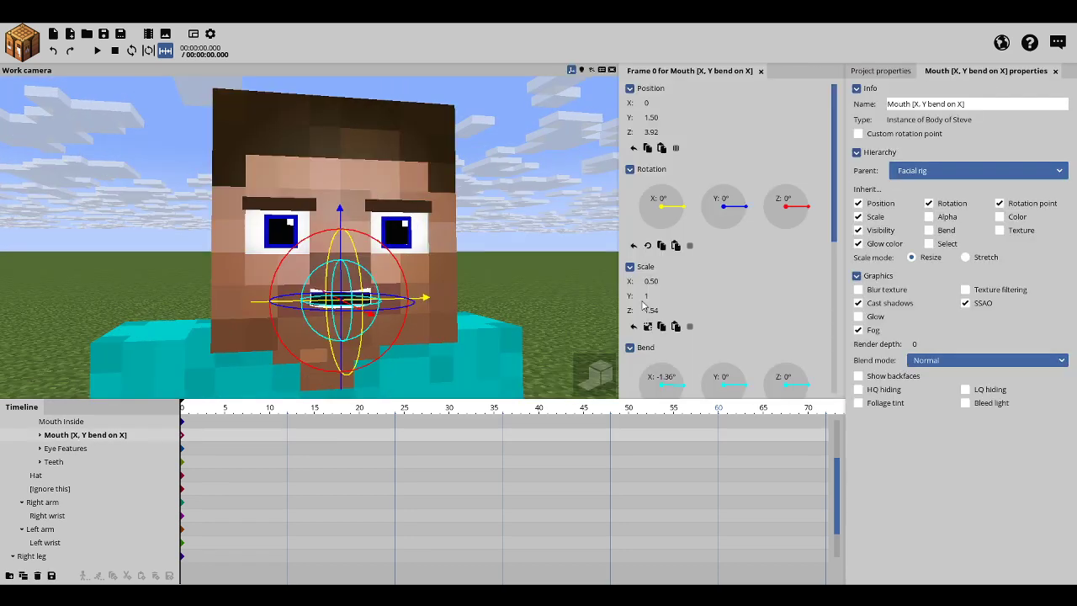
# Step: Bend the mouth strongly to about -27.90° on X and view the curved mouth from the front
pyautogui.moveTo(681, 388)
pyautogui.mouseDown()
pyautogui.moveTo(680, 376)
pyautogui.moveTo(681, 399)
pyautogui.mouseUp()
pyautogui.click(593, 310)
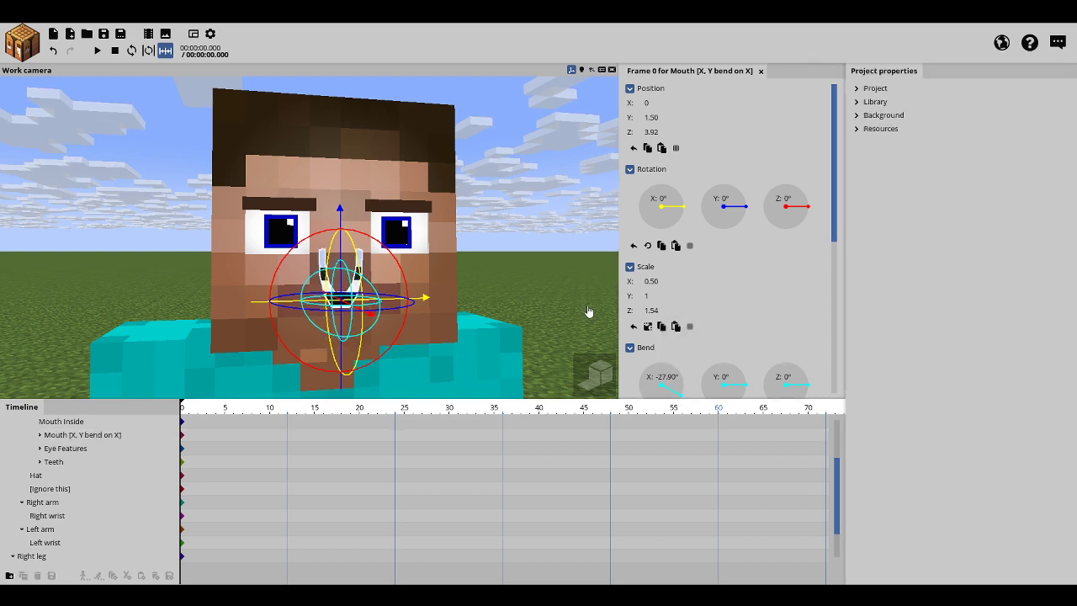
pyautogui.moveTo(592, 309)
pyautogui.mouseDown()
pyautogui.moveTo(648, 308)
pyautogui.moveTo(592, 309)
pyautogui.mouseUp()
pyautogui.moveTo(594, 311); pyautogui.dragTo(590, 306, button='middle')
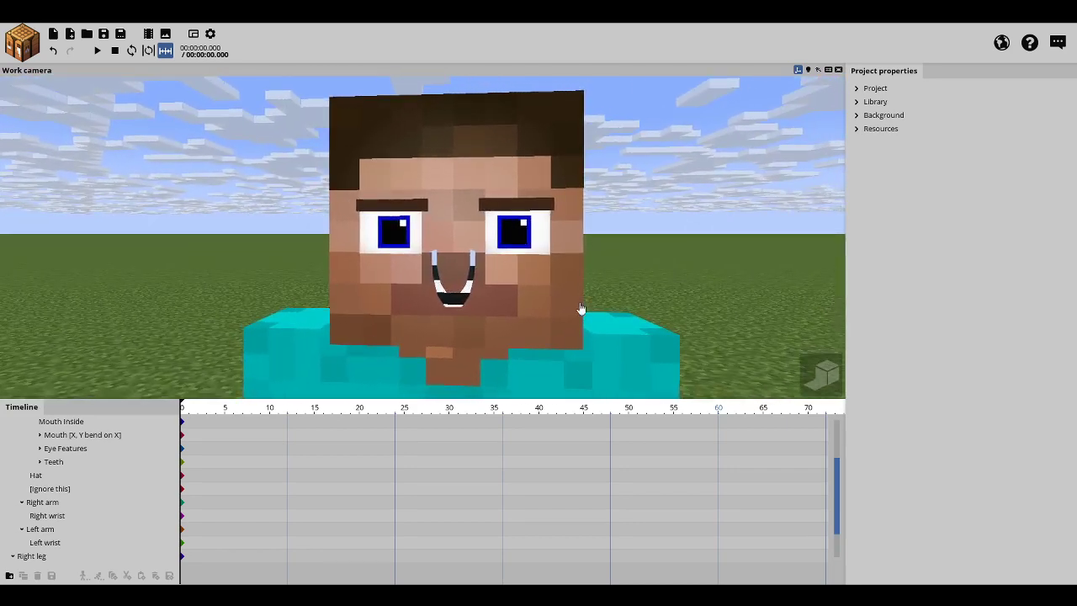
# Step: Undo the mouth bends, the teeth scaling and the mouth's Y scale change
pyautogui.hotkey('ctrl', 'z')
pyautogui.hotkey('ctrl', 'z')
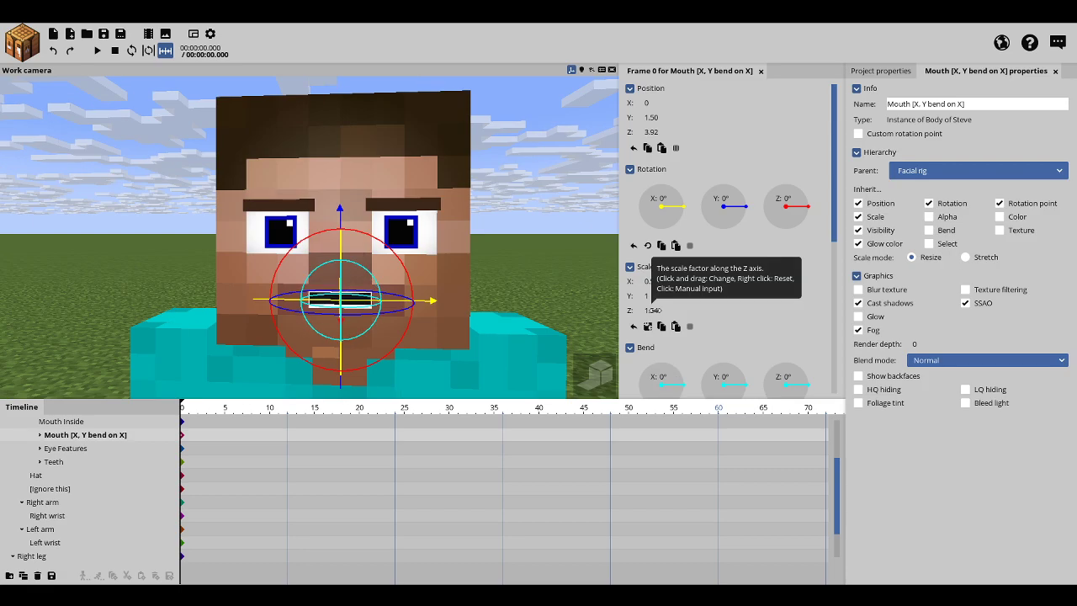
pyautogui.hotkey('ctrl', 'z')
pyautogui.hotkey('ctrl', 'z')
pyautogui.hotkey('ctrl', 'z')
pyautogui.hotkey('ctrl', 'z')
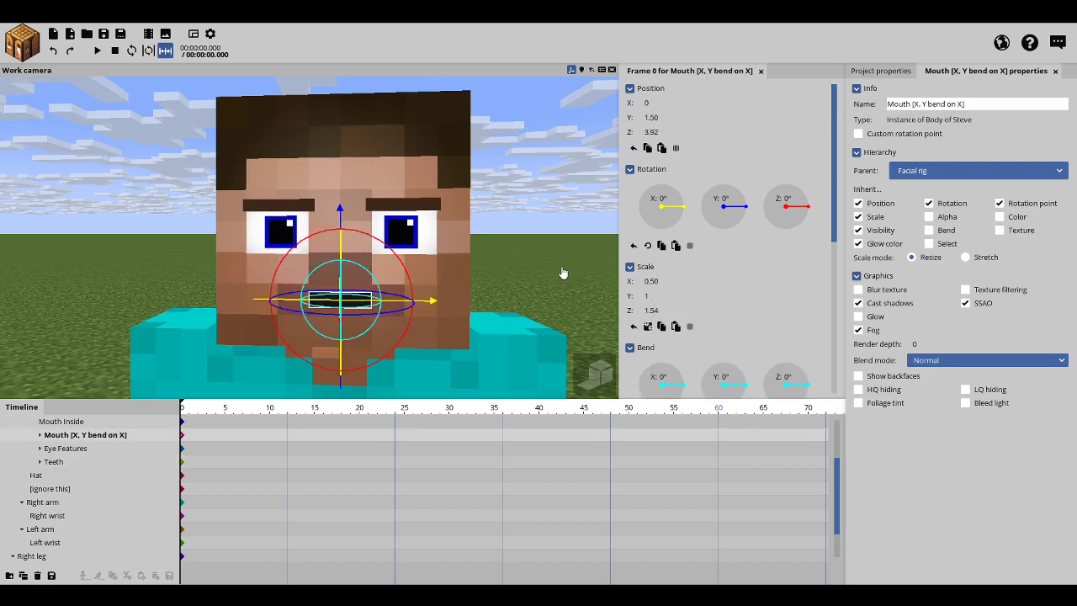
pyautogui.hotkey('ctrl', 'z')
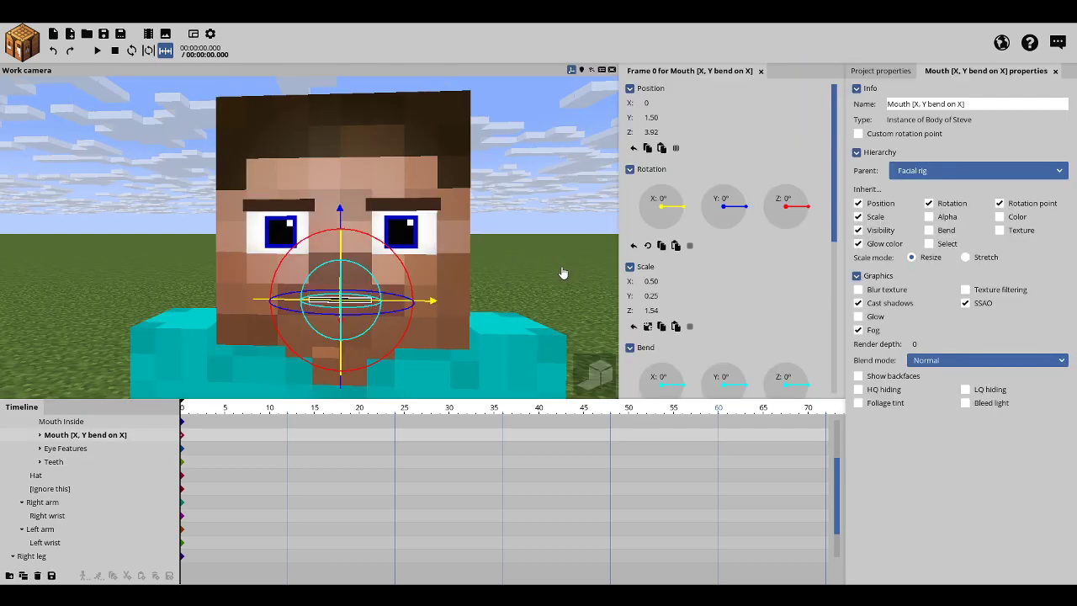
# Step: Select the left eyebrow on the face and set its X bend to -3°
pyautogui.click(564, 274)
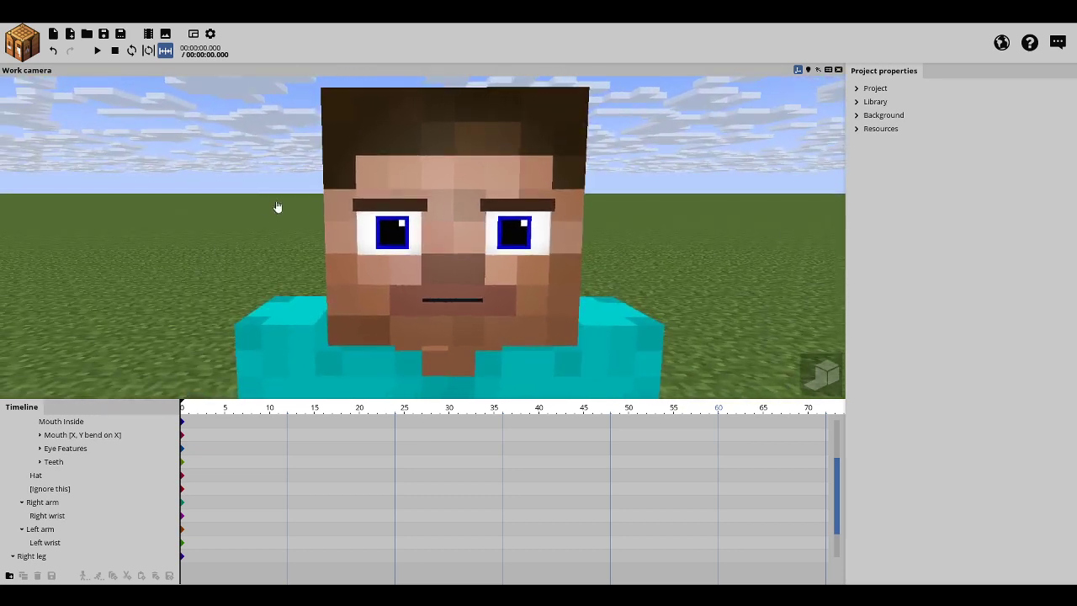
pyautogui.moveTo(276, 203); pyautogui.dragTo(382, 210)
pyautogui.click(382, 210)
pyautogui.click(293, 209)
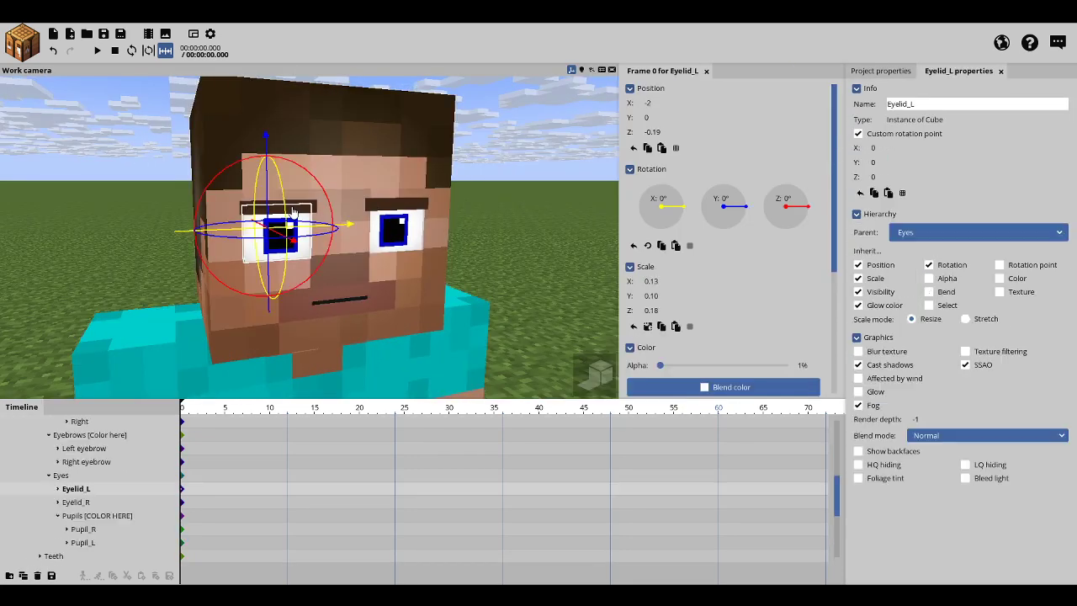
pyautogui.click(277, 203)
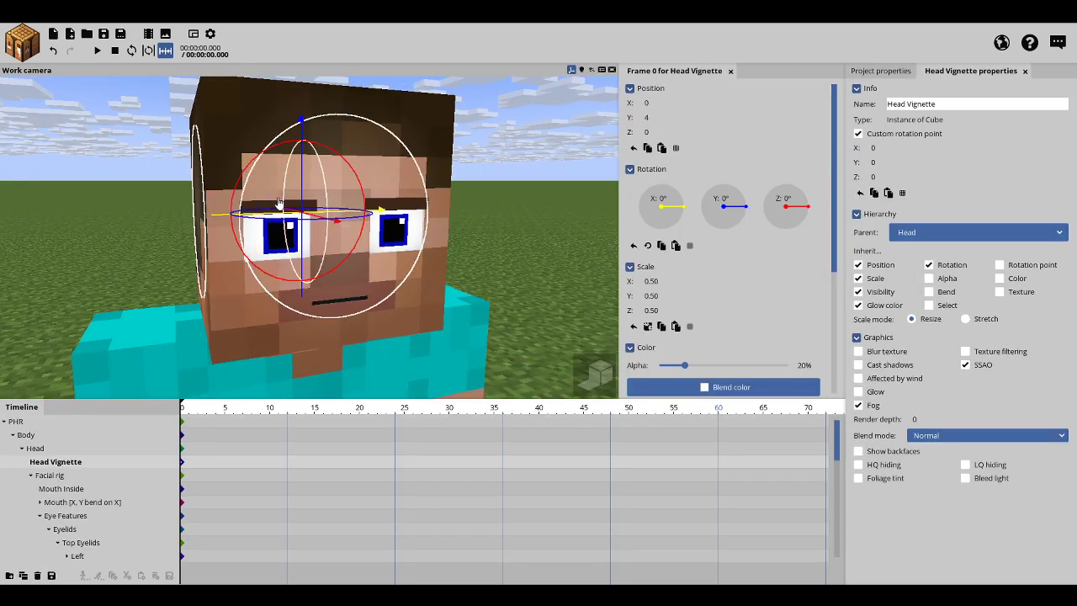
pyautogui.click(277, 203)
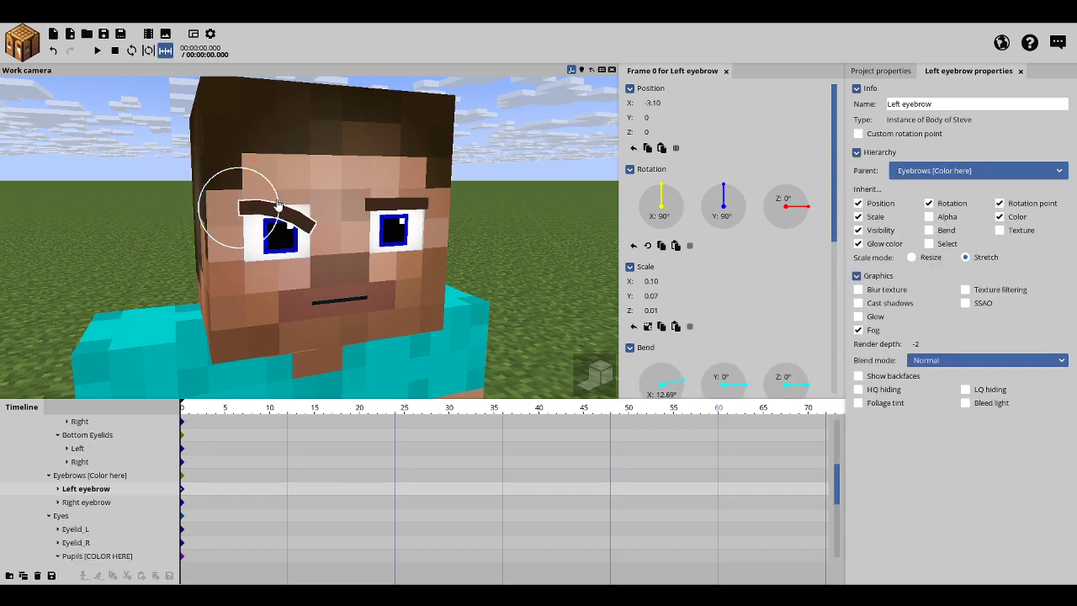
pyautogui.moveTo(278, 205)
pyautogui.mouseDown()
pyautogui.moveTo(271, 186)
pyautogui.moveTo(262, 204)
pyautogui.moveTo(252, 182)
pyautogui.moveTo(271, 217)
pyautogui.moveTo(273, 200)
pyautogui.moveTo(253, 253)
pyautogui.moveTo(264, 242)
pyautogui.moveTo(244, 221)
pyautogui.moveTo(233, 232)
pyautogui.moveTo(270, 258)
pyautogui.moveTo(310, 243)
pyautogui.moveTo(286, 175)
pyautogui.moveTo(271, 164)
pyautogui.moveTo(241, 200)
pyautogui.moveTo(268, 199)
pyautogui.mouseUp()
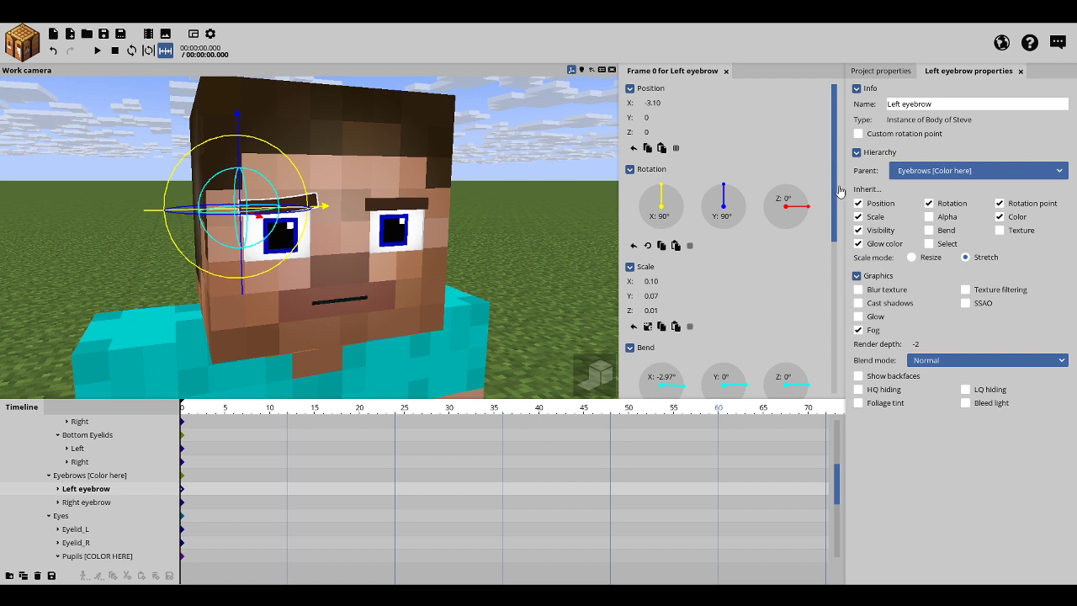
pyautogui.scroll(-1, 791, 236)
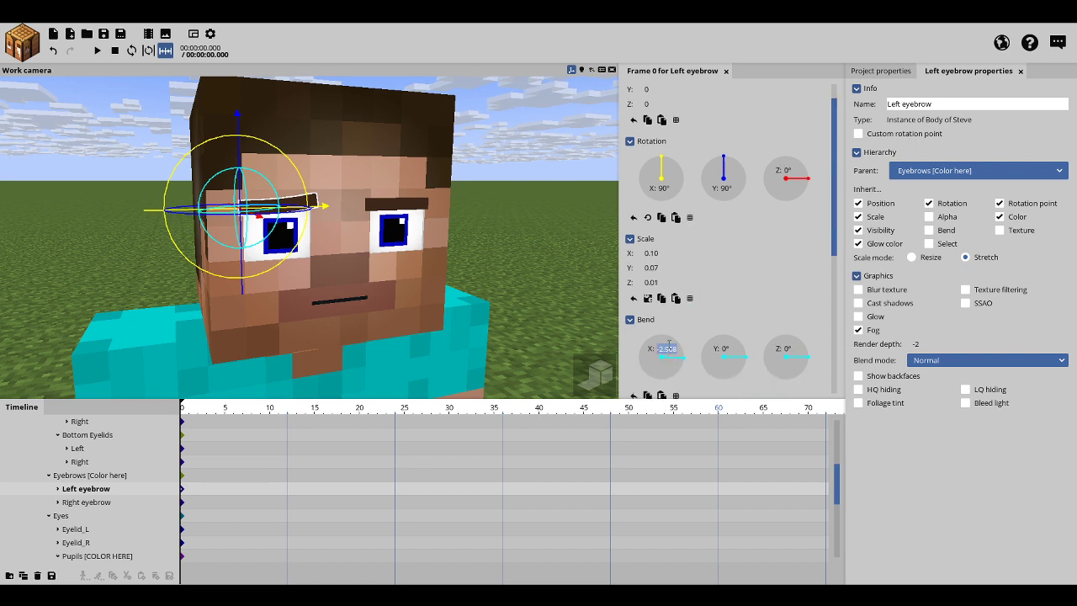
pyautogui.write('-3')
# Step: Try an X rotation of 95° on the left eyebrow, and undo its rotation and bend changes
pyautogui.write('90')
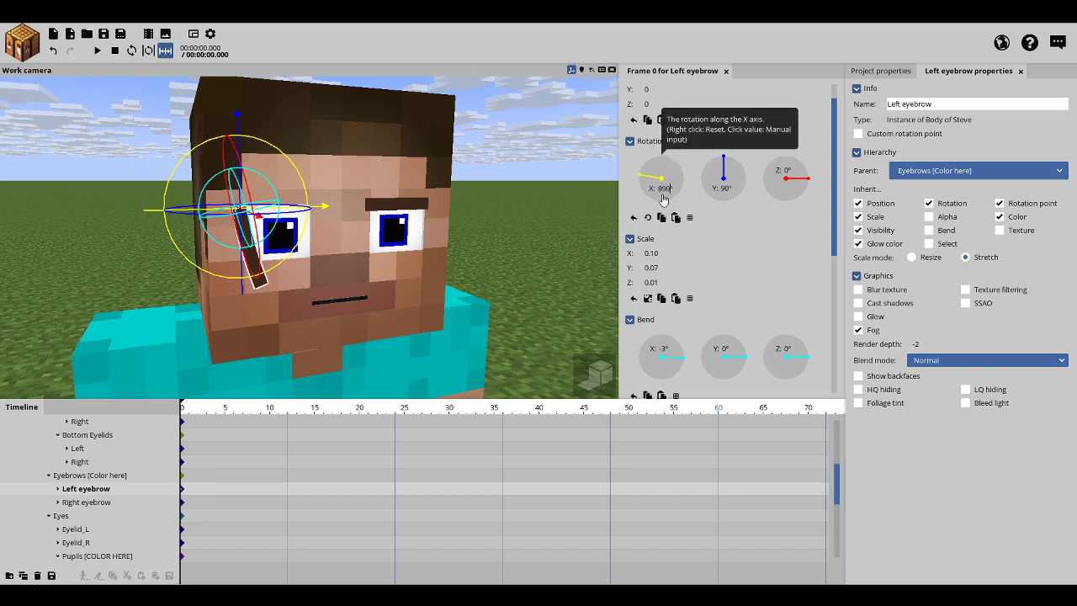
pyautogui.write('0')
pyautogui.press('BackSpace')
pyautogui.press('BackSpace')
pyautogui.press('BackSpace')
pyautogui.write('0')
pyautogui.press('BackSpace')
pyautogui.press('BackSpace')
pyautogui.write('95')
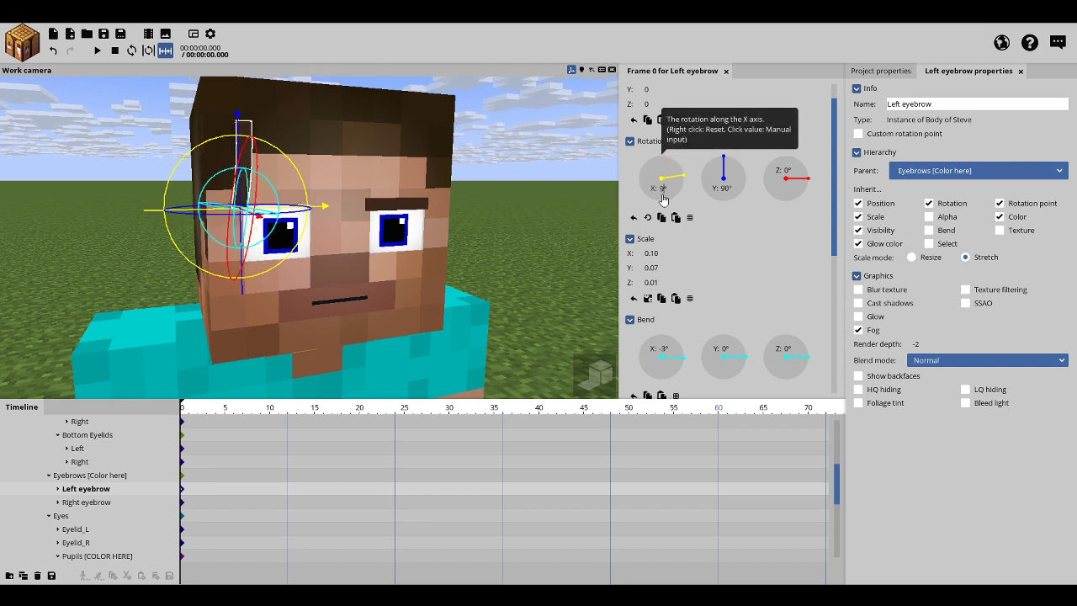
pyautogui.click(541, 194)
pyautogui.moveTo(541, 194); pyautogui.dragTo(530, 192)
pyautogui.hotkey('ctrl', 'z')
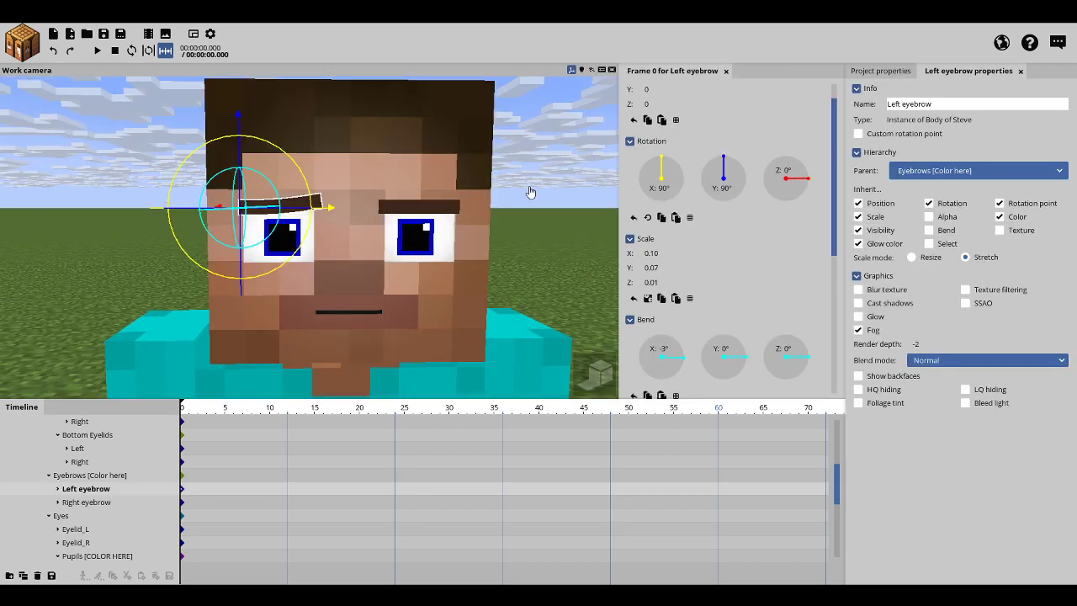
pyautogui.hotkey('ctrl', 'z')
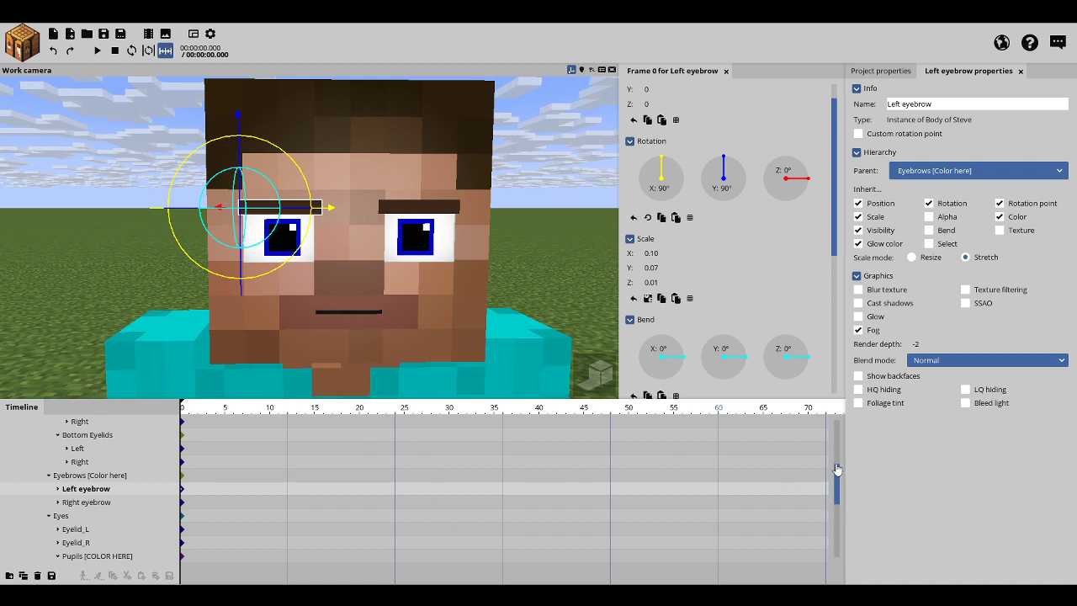
# Step: Collapse the Eye Features group, try shifting it vertically on the face, and undo the move
pyautogui.moveTo(838, 469); pyautogui.dragTo(838, 441)
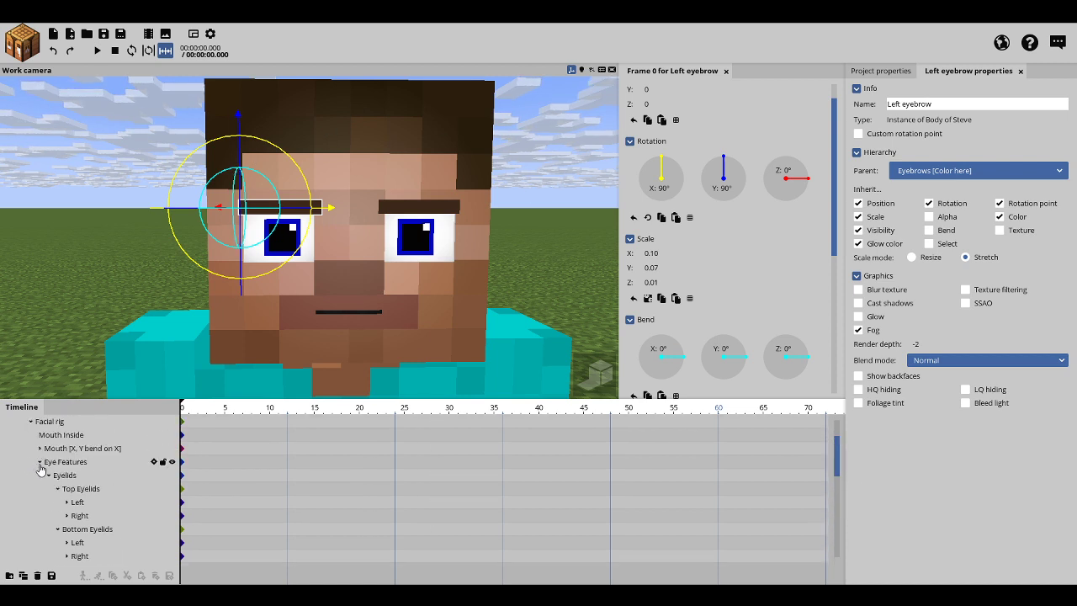
pyautogui.click(40, 462)
pyautogui.click(64, 462)
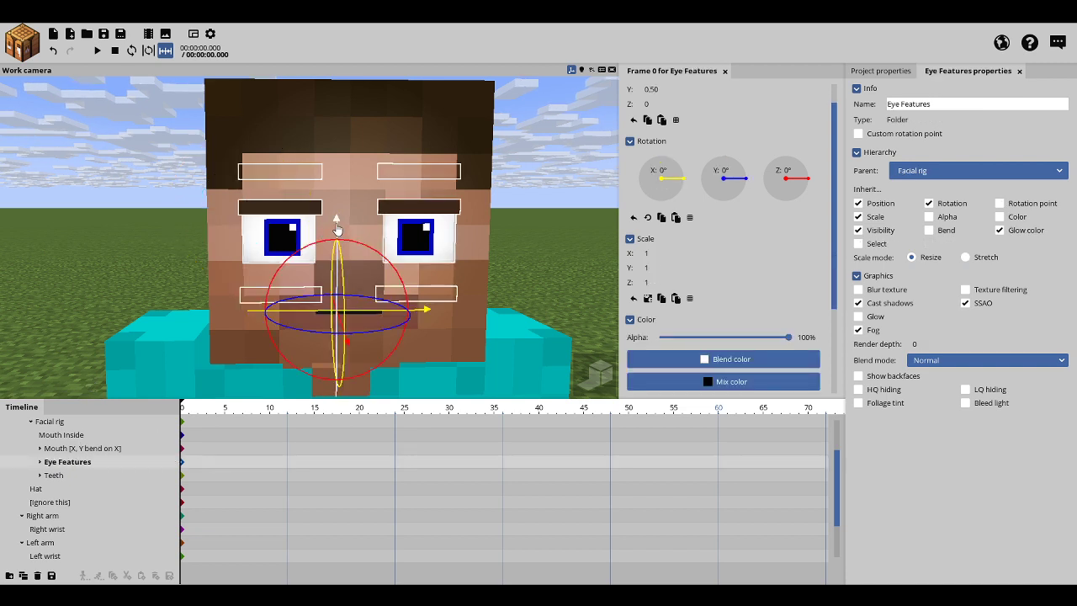
pyautogui.moveTo(337, 228)
pyautogui.mouseDown()
pyautogui.moveTo(335, 182)
pyautogui.moveTo(322, 268)
pyautogui.moveTo(318, 148)
pyautogui.moveTo(319, 233)
pyautogui.moveTo(337, 225)
pyautogui.moveTo(341, 195)
pyautogui.moveTo(335, 233)
pyautogui.mouseUp()
pyautogui.hotkey('ctrl', 'z')
pyautogui.hotkey('ctrl', 'z')
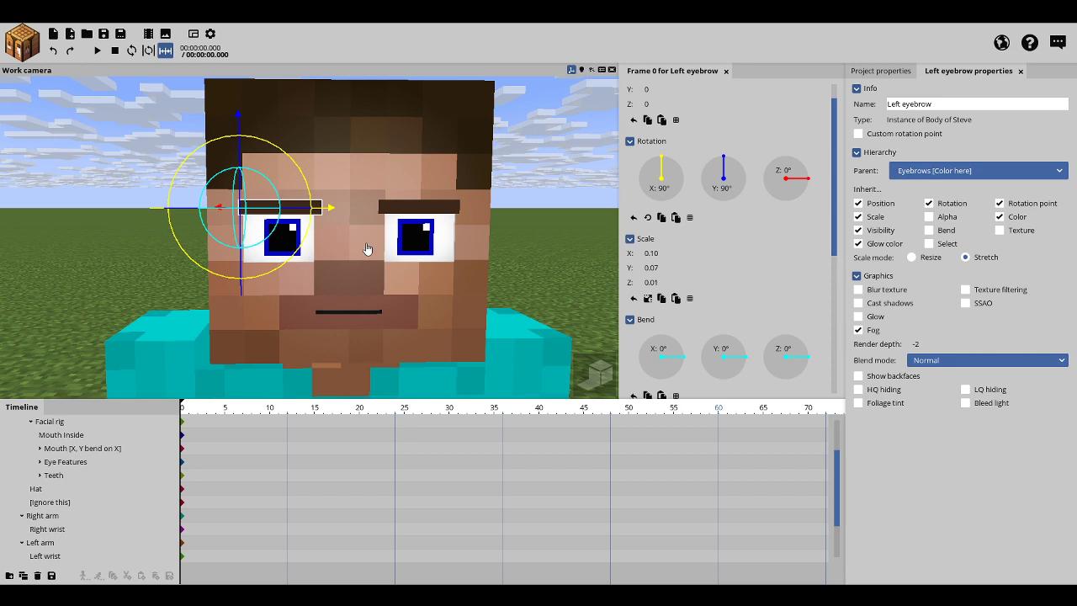
# Step: Inspect the Eyelid_L cube and the Eye Features folder on the face
pyautogui.moveTo(342, 265); pyautogui.dragTo(350, 264)
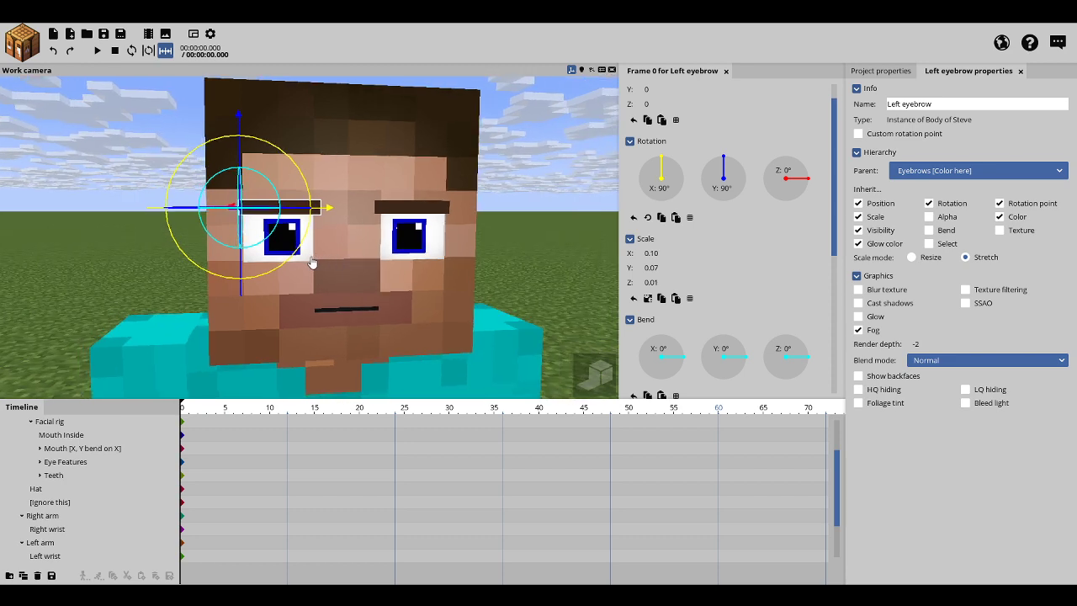
pyautogui.click(310, 263)
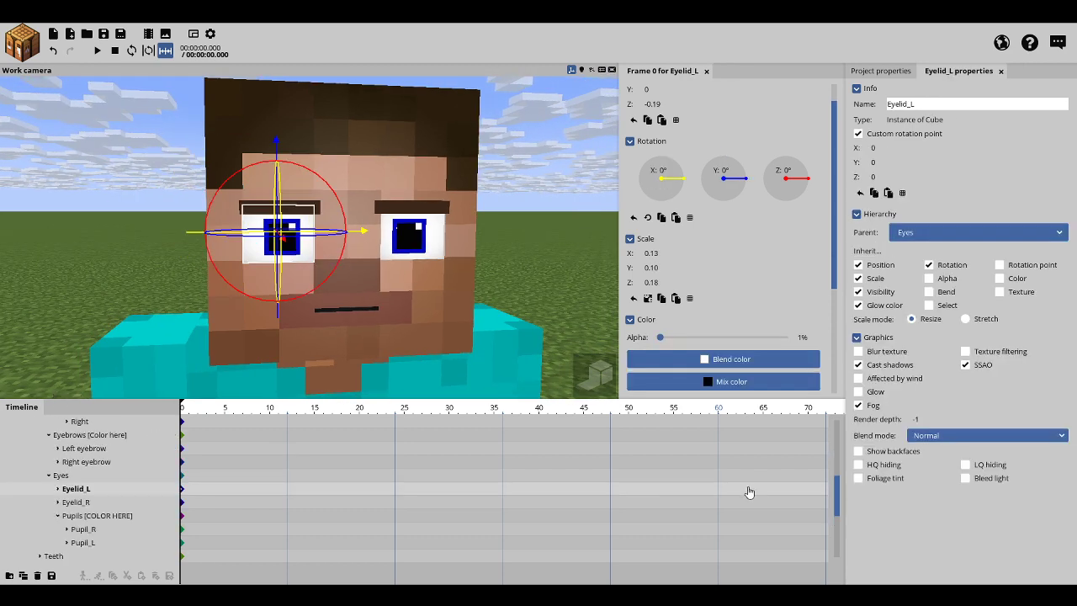
pyautogui.moveTo(834, 506); pyautogui.dragTo(833, 425)
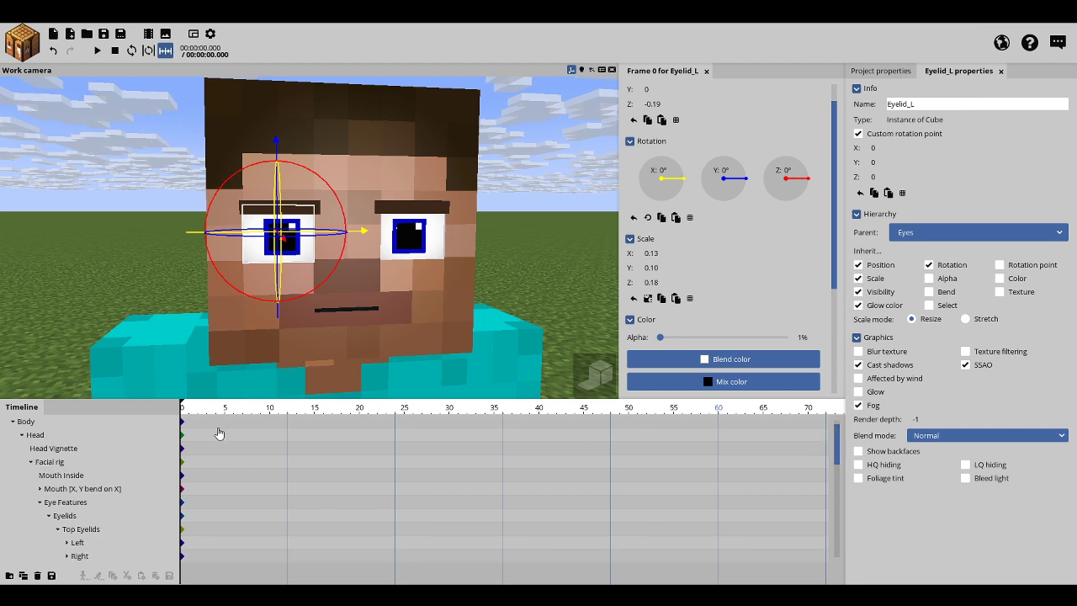
pyautogui.click(91, 502)
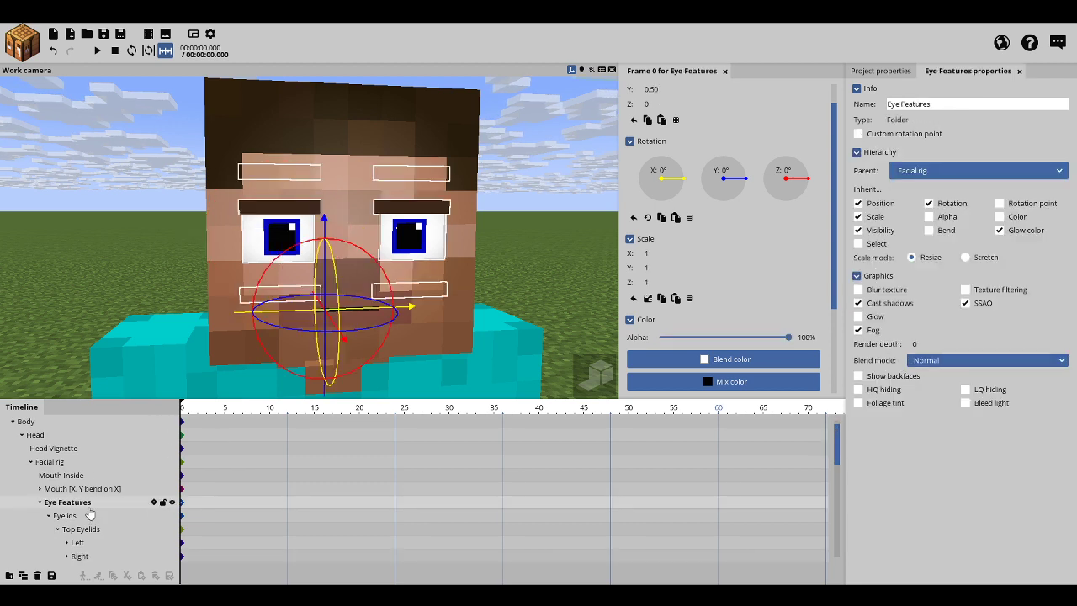
# Step: Select the Eyes folder, try shrinking its Y scale to about 0.02, and undo that change
pyautogui.moveTo(841, 456); pyautogui.dragTo(836, 480)
pyautogui.click(94, 556)
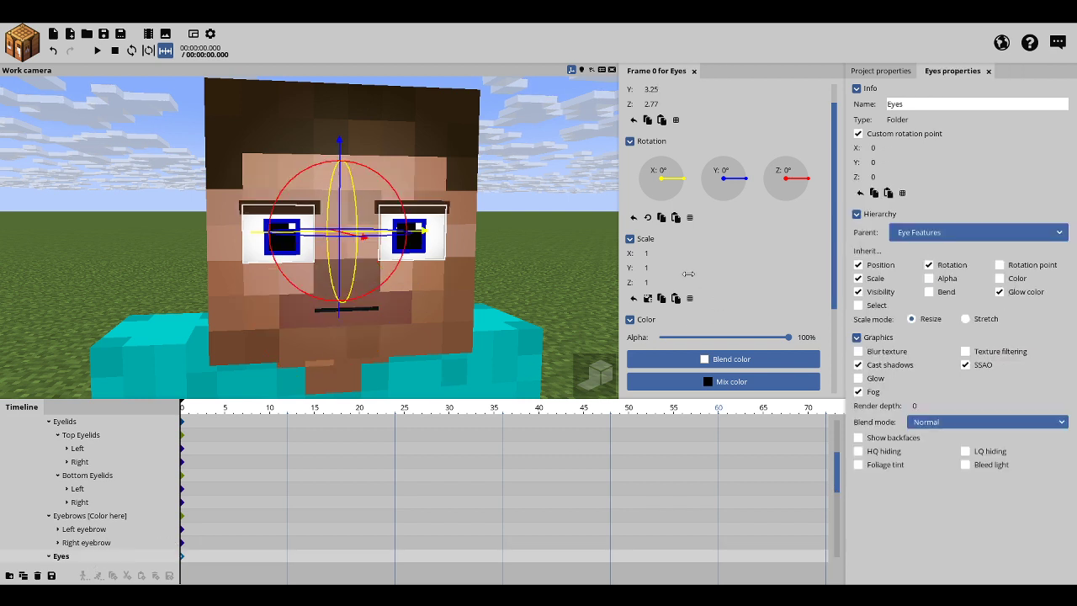
pyautogui.moveTo(664, 265); pyautogui.dragTo(577, 282)
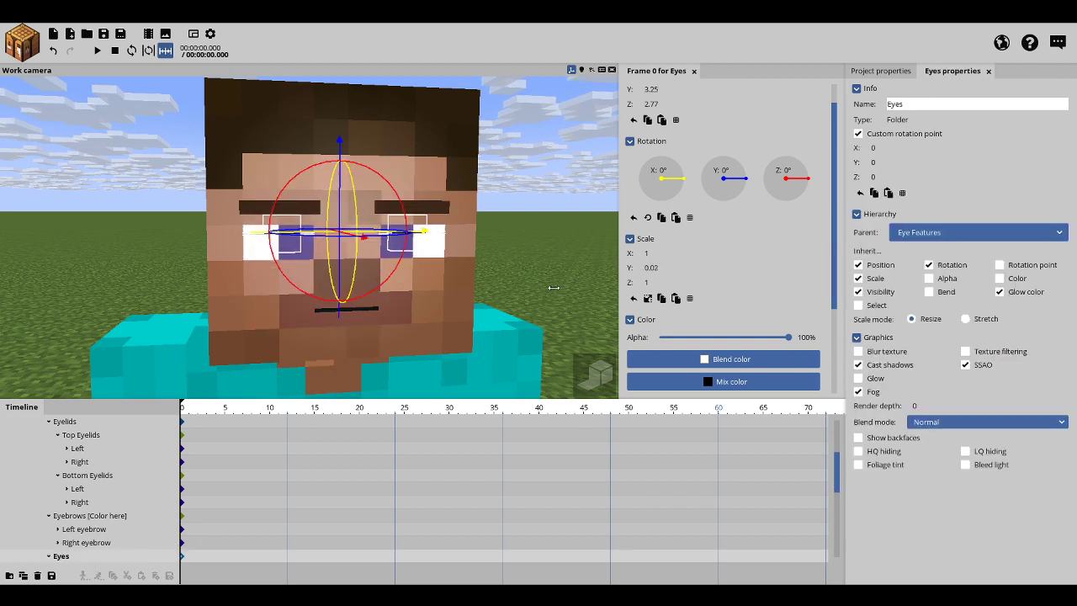
pyautogui.hotkey('ctrl', 'z')
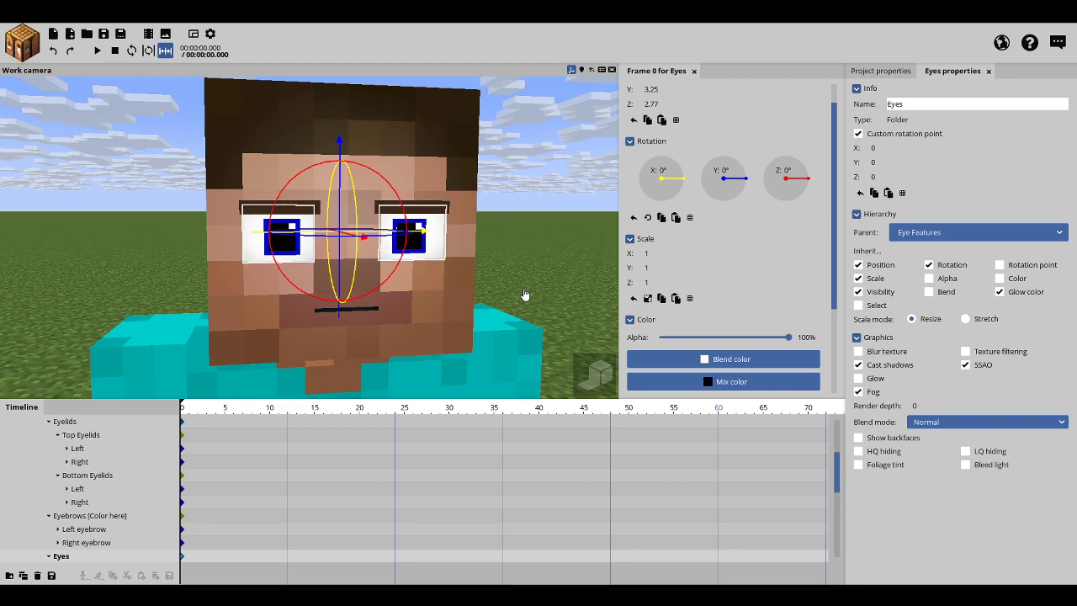
# Step: View the face from another angle and inspect the Mouth Inside cube and the eye timelines
pyautogui.click(568, 289)
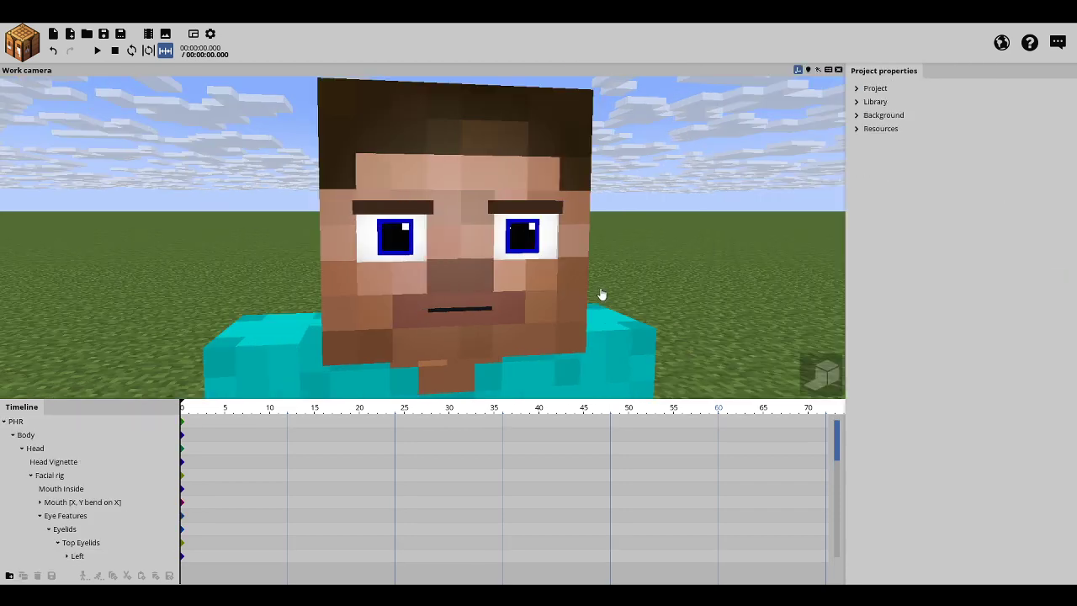
pyautogui.moveTo(568, 289); pyautogui.dragTo(507, 296)
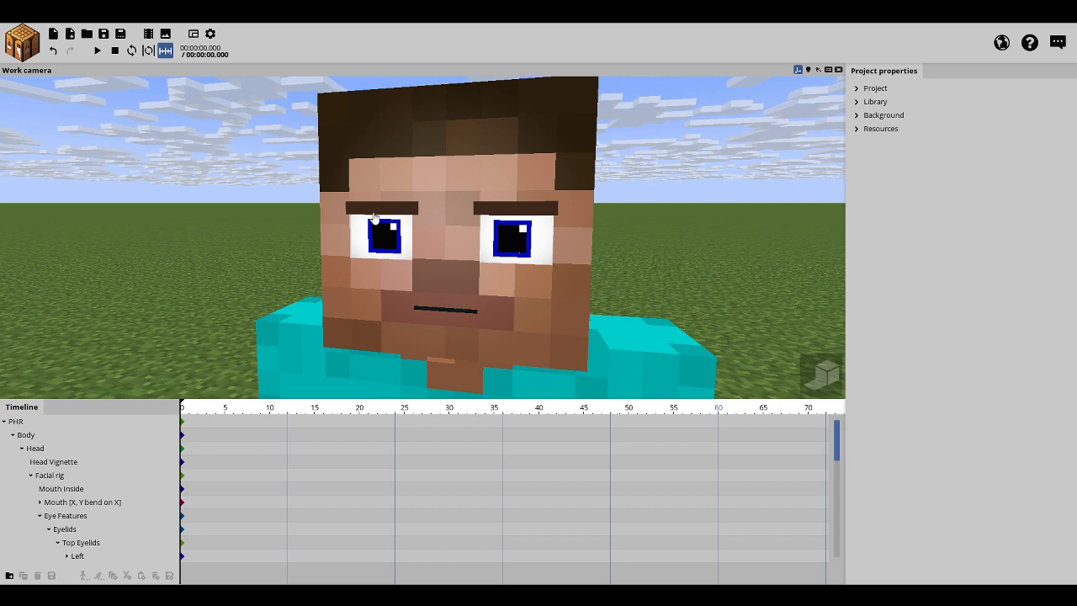
pyautogui.moveTo(119, 215)
pyautogui.mouseDown()
pyautogui.moveTo(134, 215)
pyautogui.moveTo(118, 214)
pyautogui.mouseUp()
pyautogui.click(88, 489)
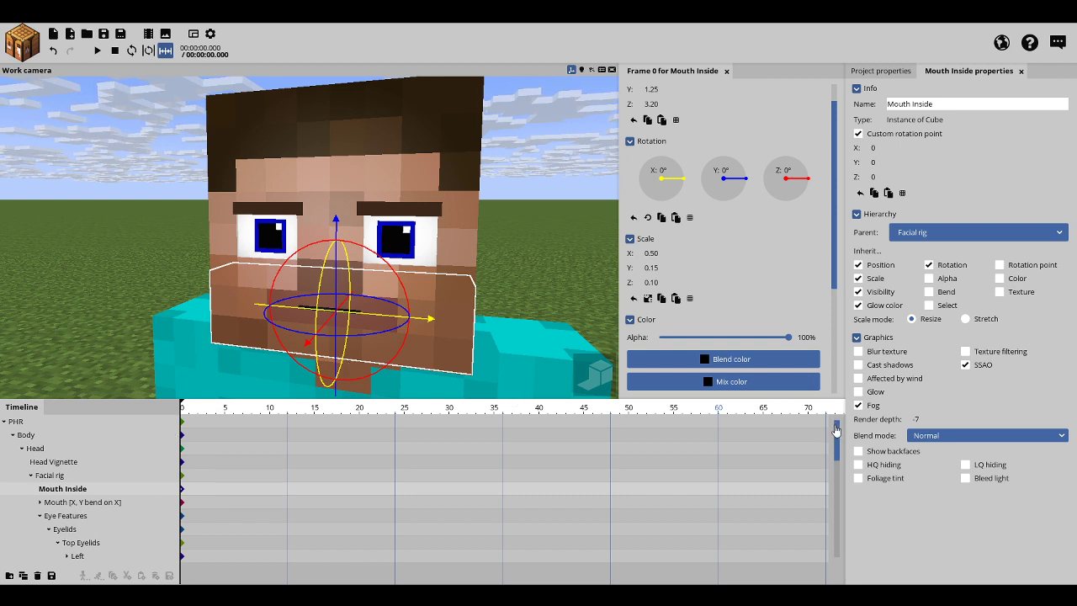
pyautogui.moveTo(835, 430); pyautogui.dragTo(837, 463)
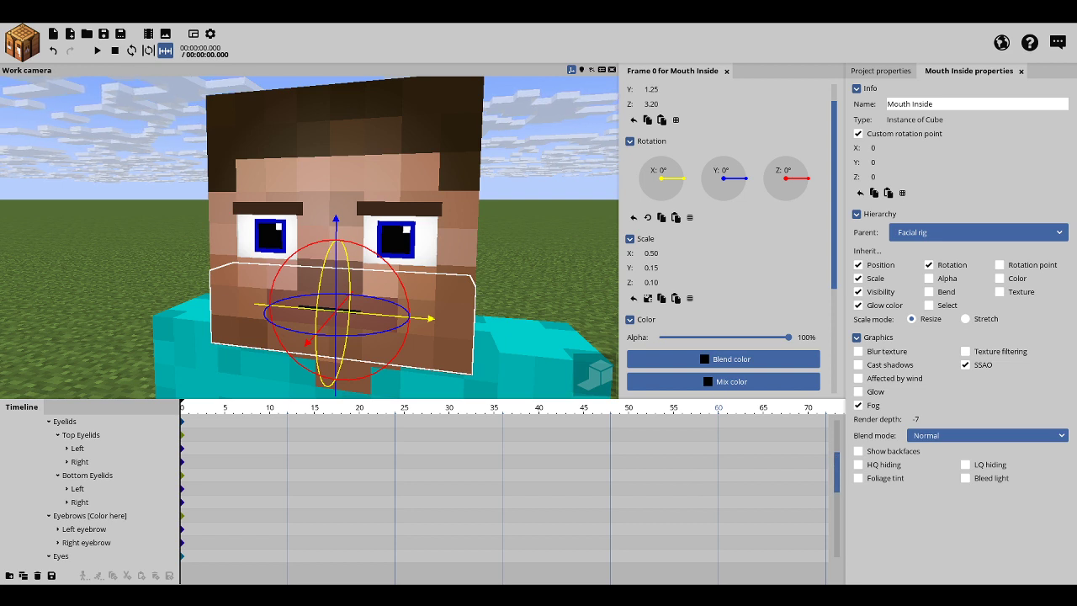
# Step: View the face from both sides and inspect the Top Eyelids and Eyes folders
pyautogui.moveTo(141, 217)
pyautogui.mouseDown()
pyautogui.moveTo(165, 222)
pyautogui.moveTo(141, 218)
pyautogui.mouseUp()
pyautogui.click(142, 217)
pyautogui.moveTo(241, 202); pyautogui.dragTo(267, 179)
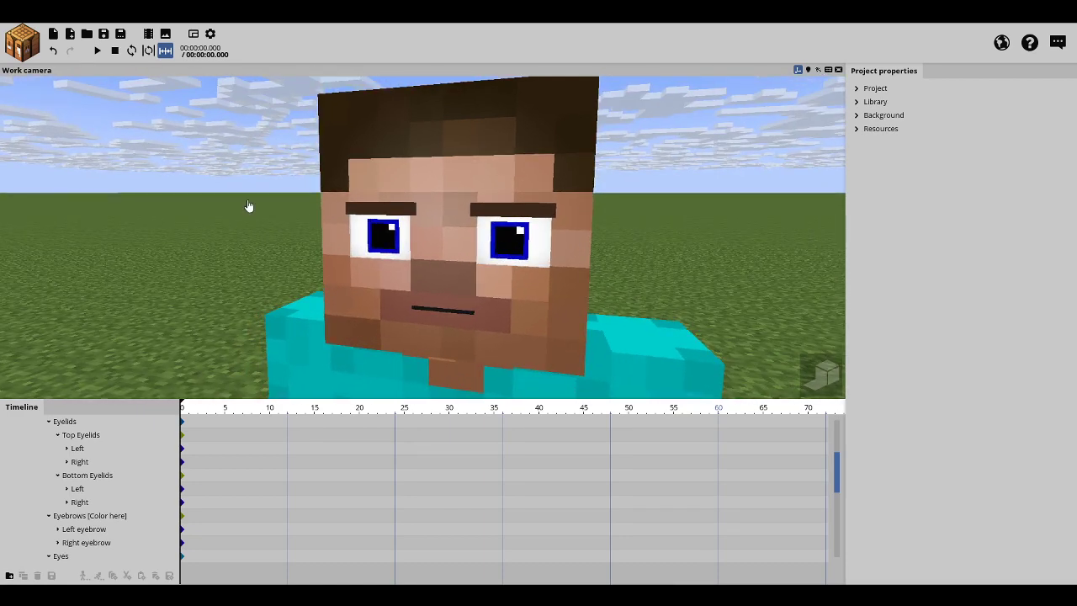
pyautogui.moveTo(235, 208); pyautogui.dragTo(236, 209, button='right')
pyautogui.moveTo(235, 208); pyautogui.dragTo(269, 195)
pyautogui.moveTo(235, 208); pyautogui.dragTo(235, 209, button='right')
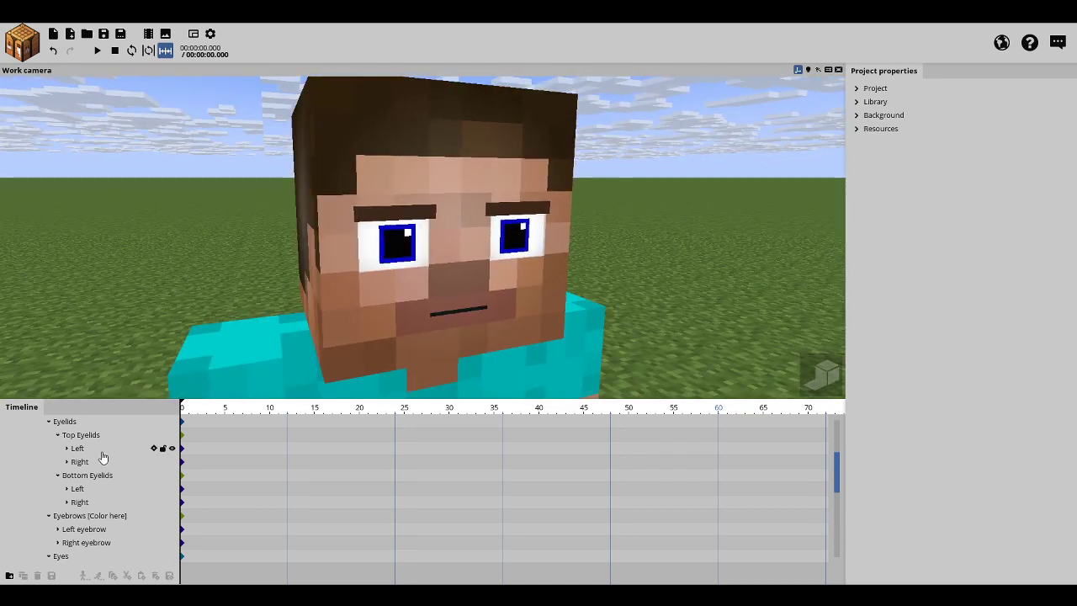
pyautogui.click(92, 424)
pyautogui.click(89, 434)
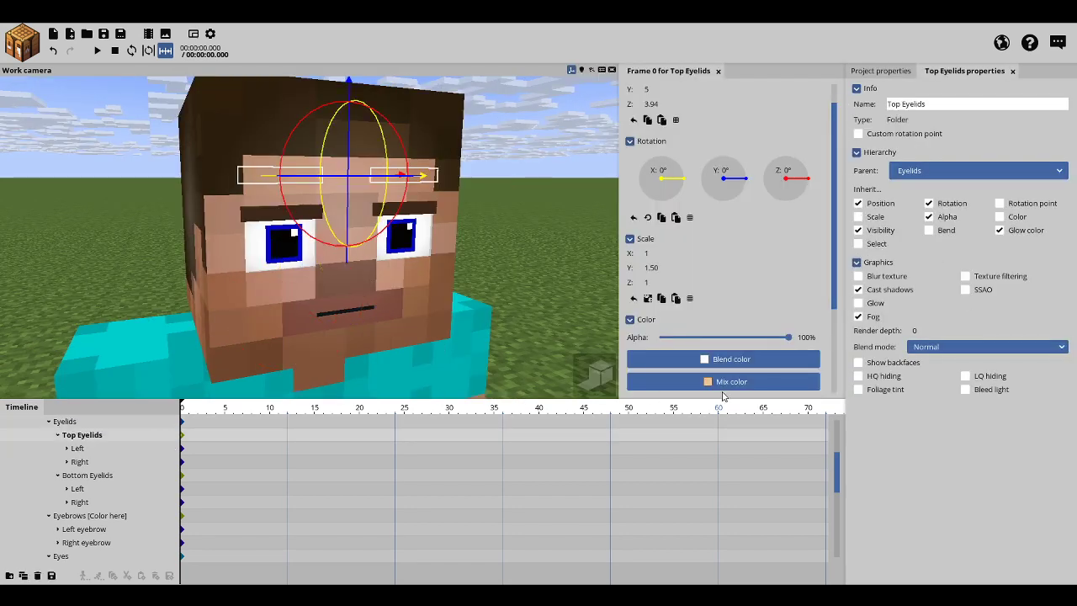
pyautogui.moveTo(844, 476)
pyautogui.mouseDown()
pyautogui.moveTo(829, 430)
pyautogui.moveTo(829, 463)
pyautogui.mouseUp()
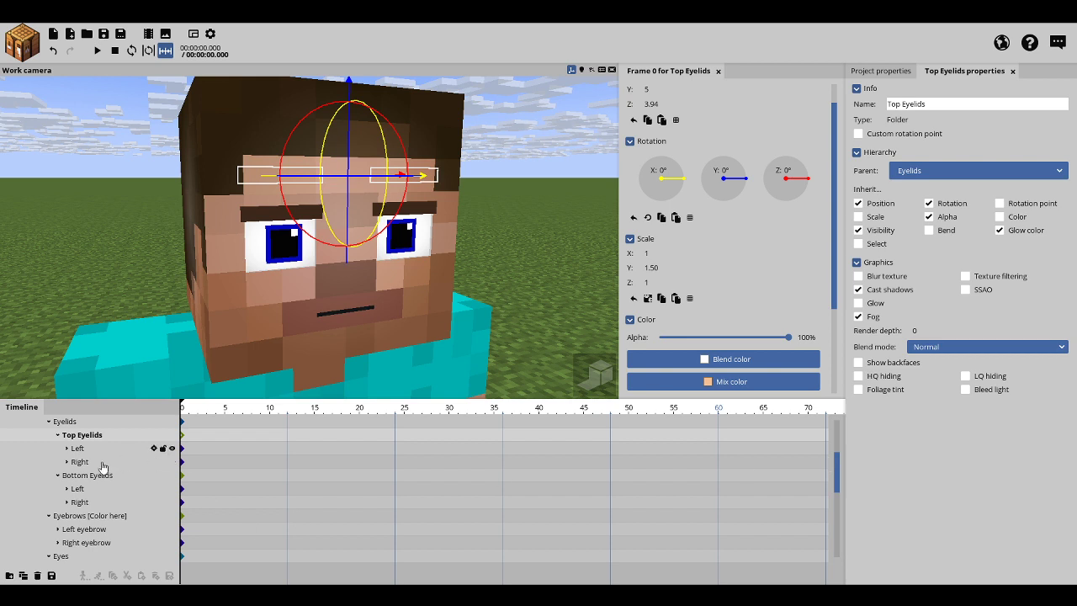
pyautogui.click(79, 556)
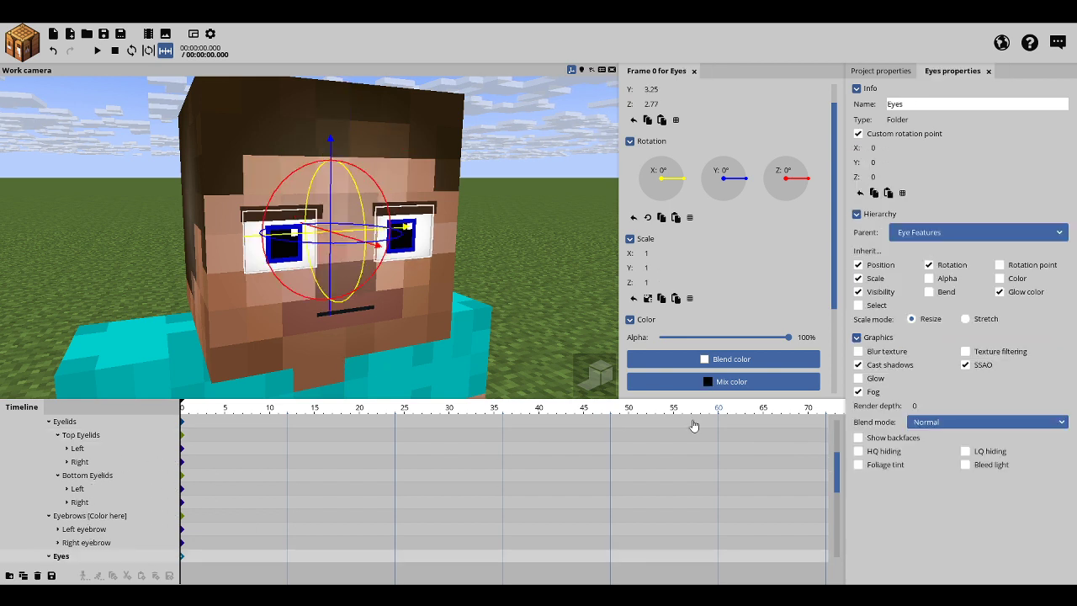
# Step: Expand Eyelid_L under the Eyes folder and inspect its Surface's available textures
pyautogui.scroll(-4, 844, 483)
pyautogui.click(78, 504)
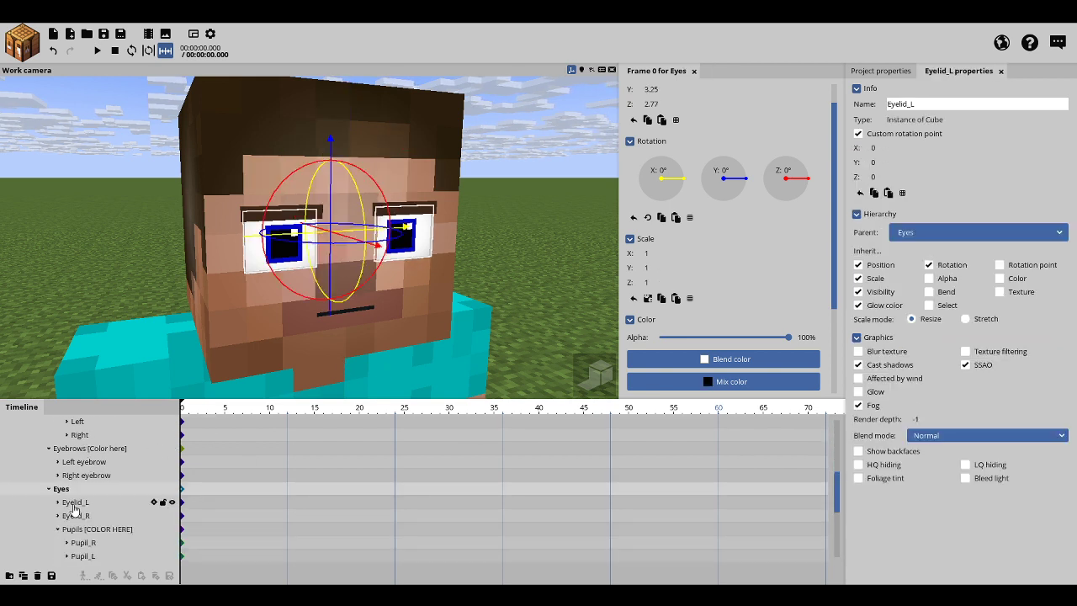
pyautogui.scroll(-3, 826, 266)
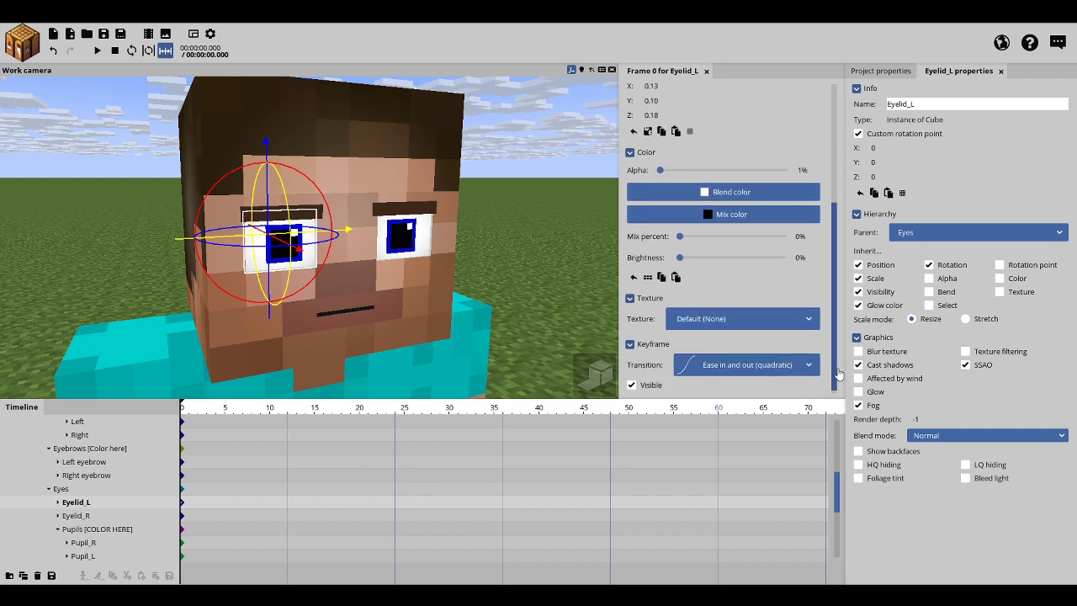
pyautogui.click(57, 503)
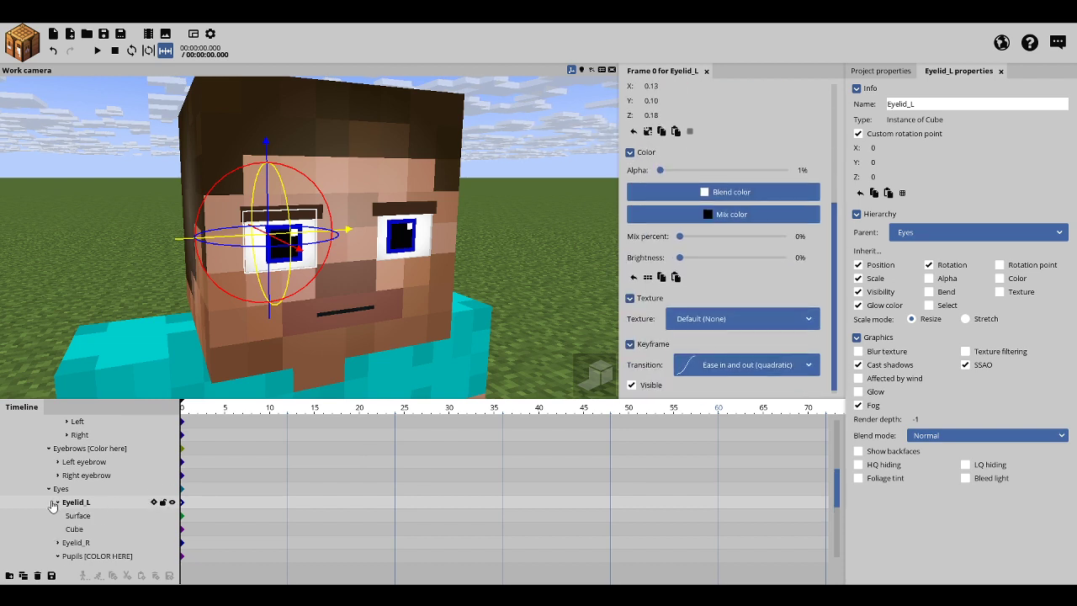
pyautogui.click(79, 515)
pyautogui.click(789, 319)
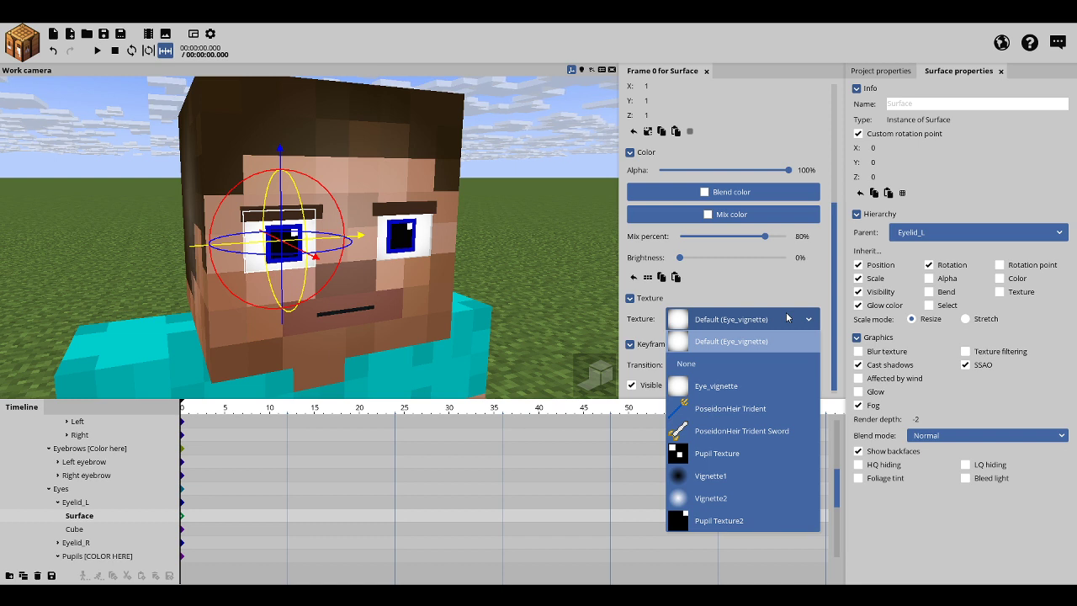
pyautogui.click(786, 318)
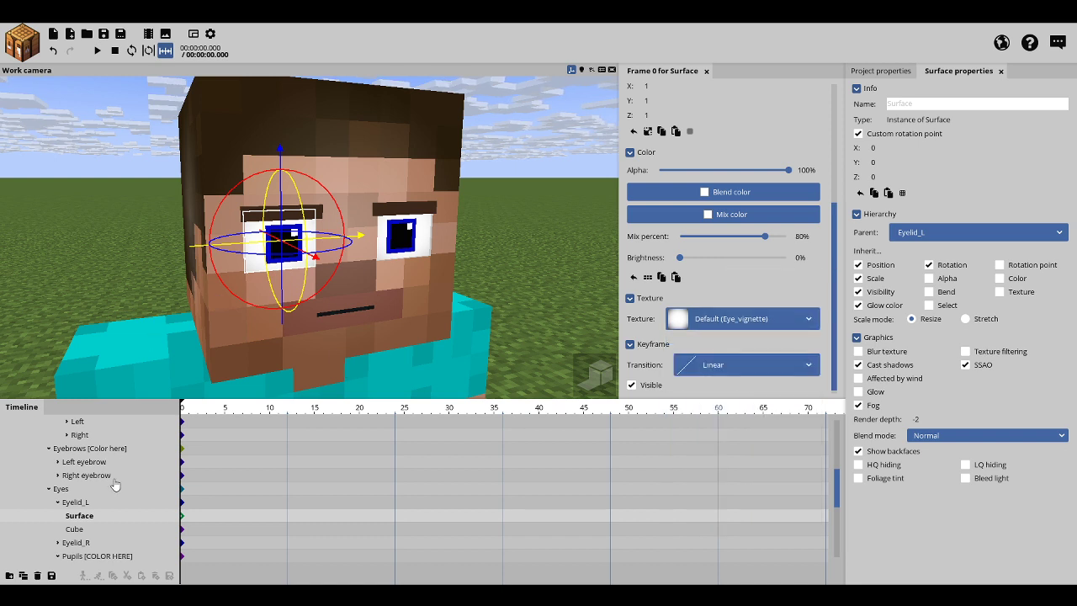
# Step: Collapse Eyelid_L, expand Eyelid_R to inspect its Surface, and view the unselected face from the front
pyautogui.click(57, 502)
pyautogui.click(58, 515)
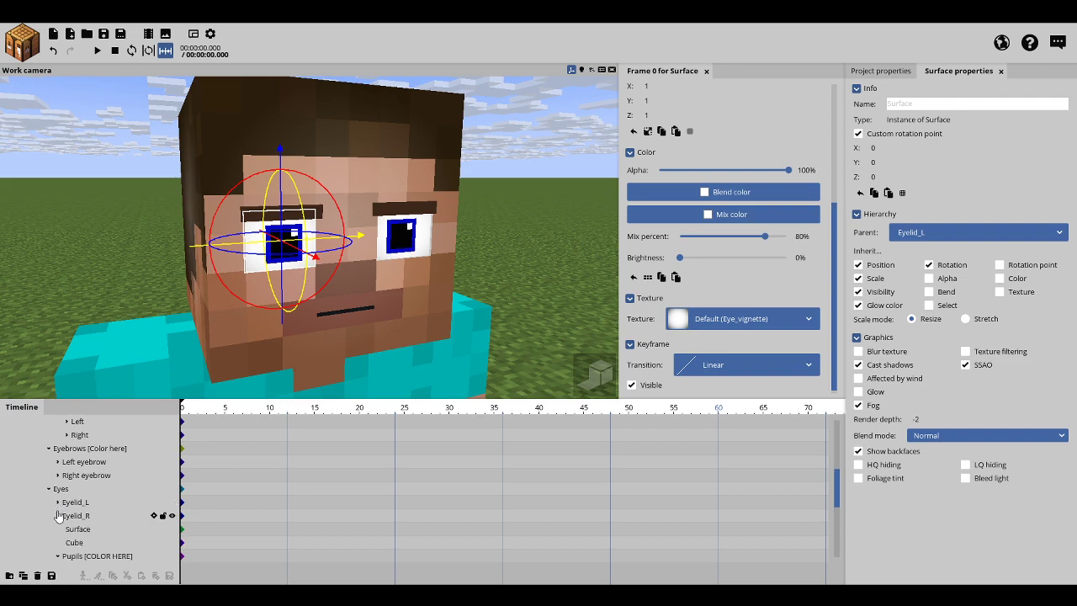
pyautogui.click(91, 528)
pyautogui.moveTo(94, 230)
pyautogui.mouseDown()
pyautogui.moveTo(83, 229)
pyautogui.moveTo(96, 239)
pyautogui.mouseUp()
pyautogui.moveTo(145, 240); pyautogui.dragTo(207, 224, button='middle')
pyautogui.click(179, 217)
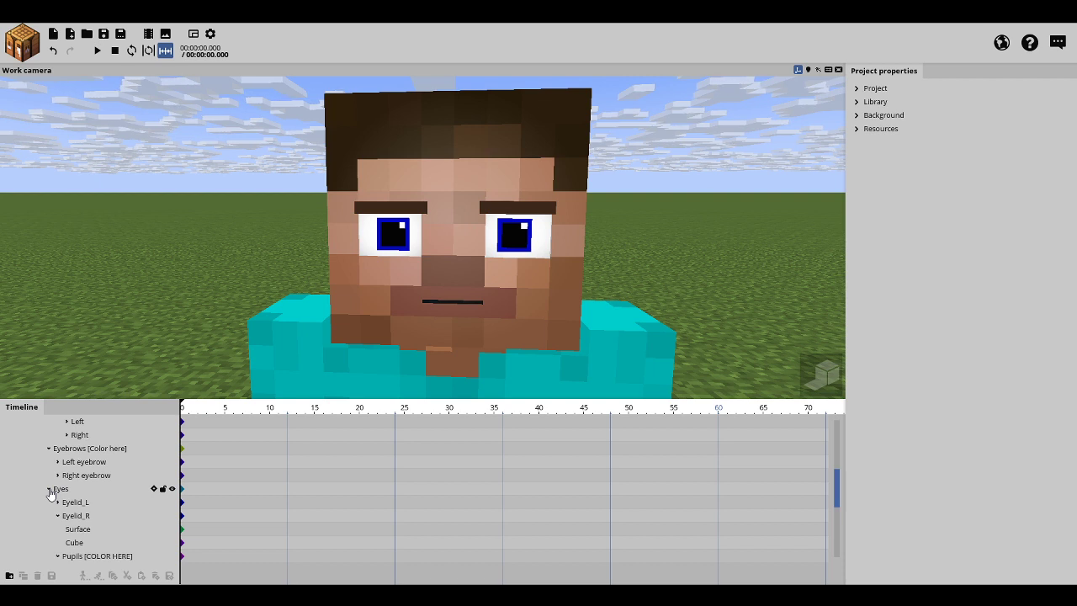
# Step: Collapse the Eyes folder and inspect the Bottom Eyelids folder within the facial rig
pyautogui.click(49, 489)
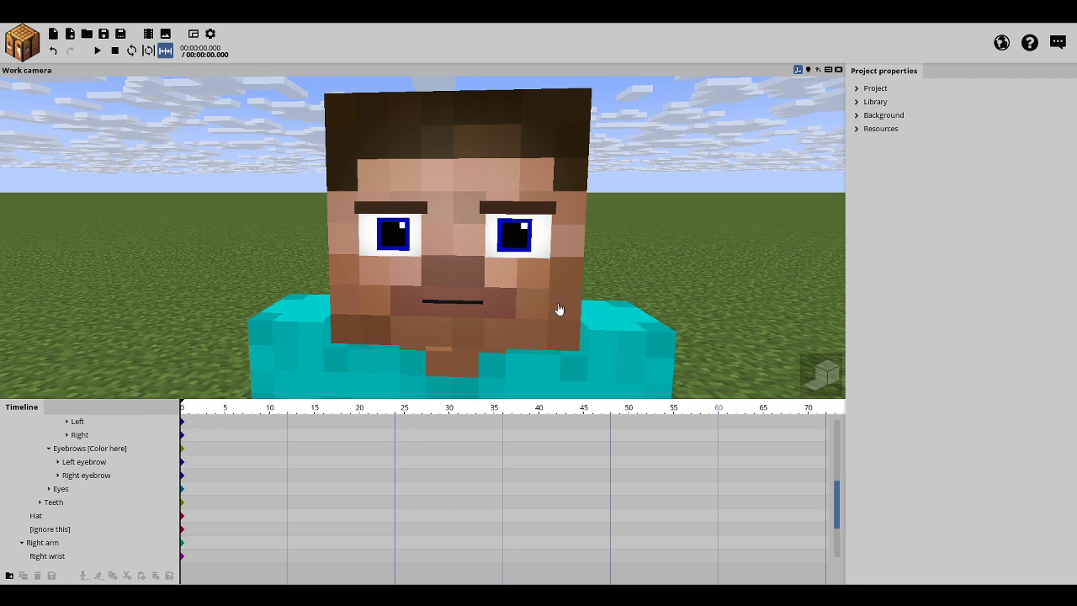
pyautogui.scroll(2, 836, 496)
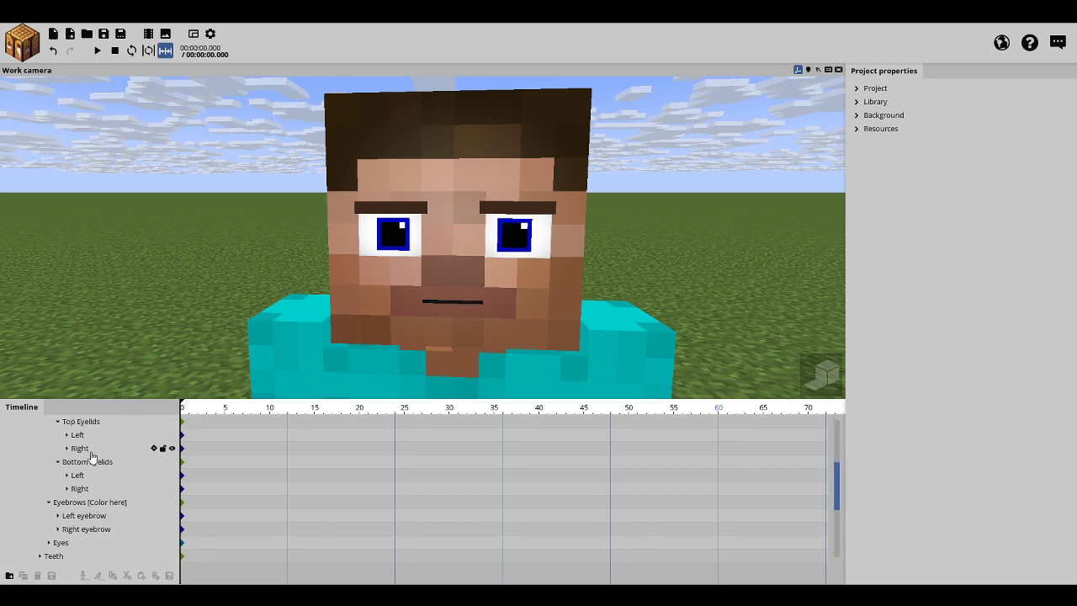
pyautogui.click(94, 465)
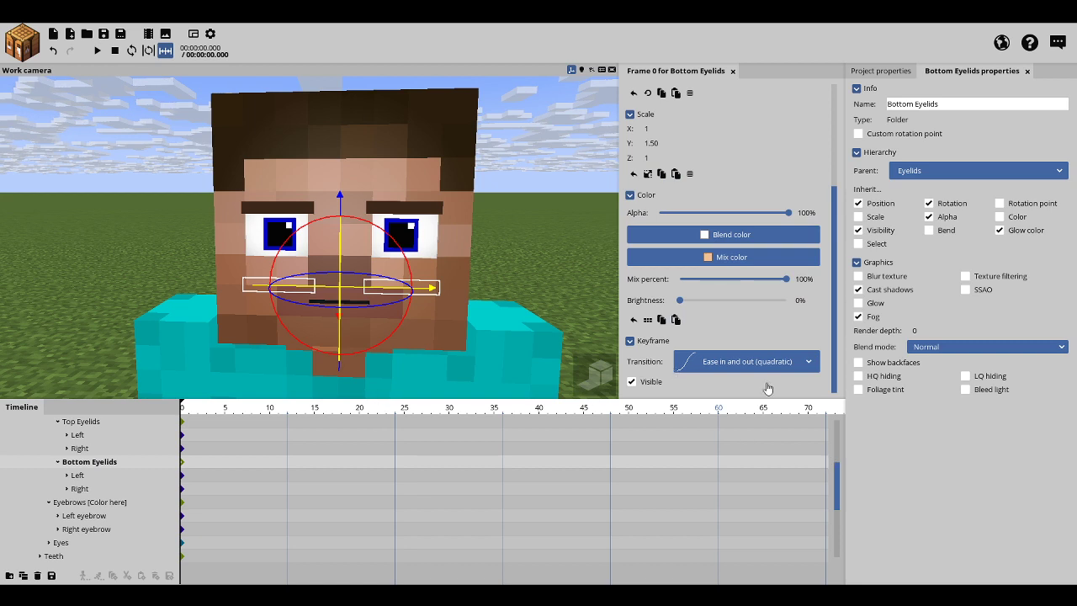
pyautogui.scroll(3, 835, 480)
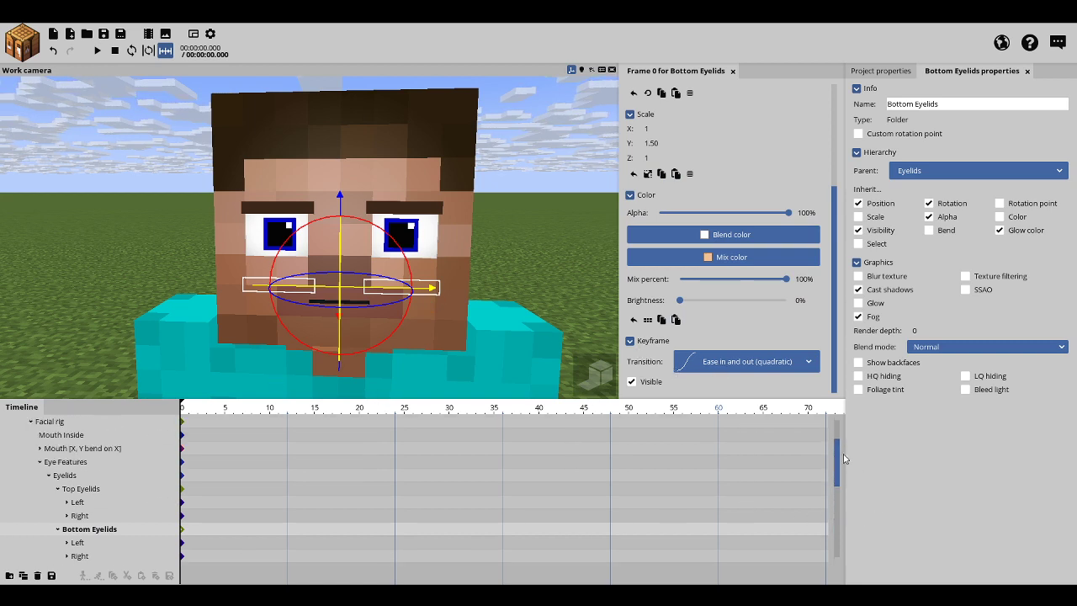
pyautogui.moveTo(836, 459); pyautogui.dragTo(837, 478)
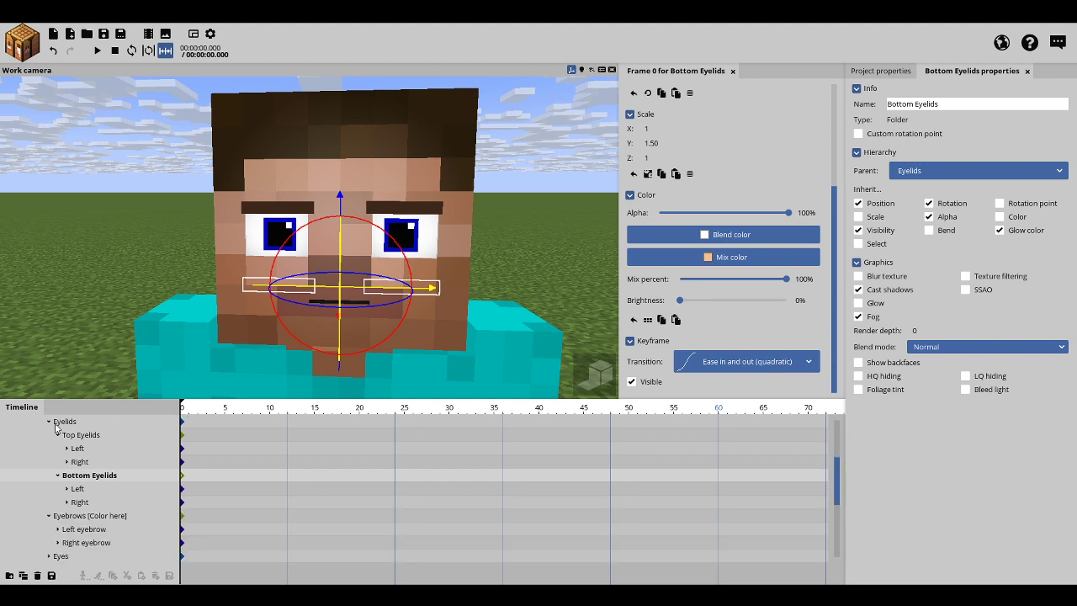
# Step: Try enlarging the Eyes folder's Y scale to about 1.79 and to 1.25, and undo the changes
pyautogui.click(84, 556)
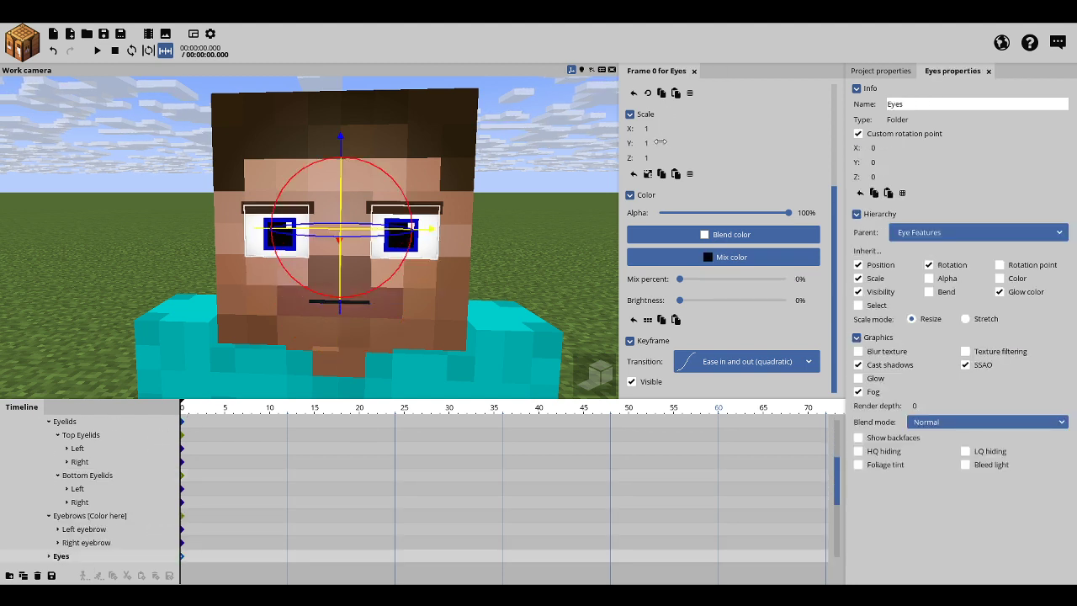
pyautogui.moveTo(660, 142); pyautogui.dragTo(677, 147)
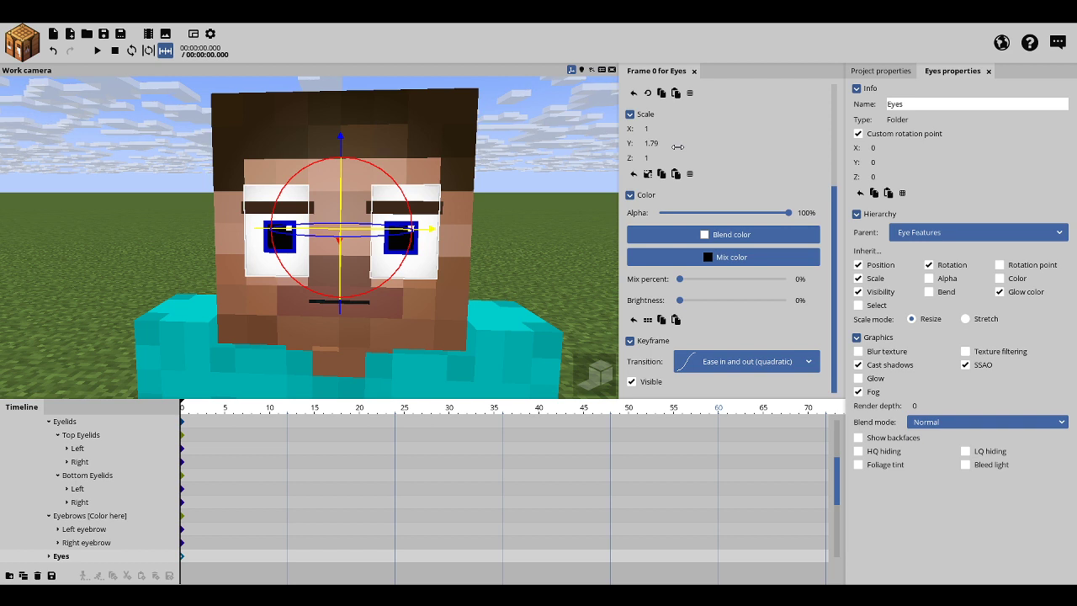
pyautogui.moveTo(678, 147); pyautogui.dragTo(671, 141)
pyautogui.click(672, 143)
pyautogui.write('1.25')
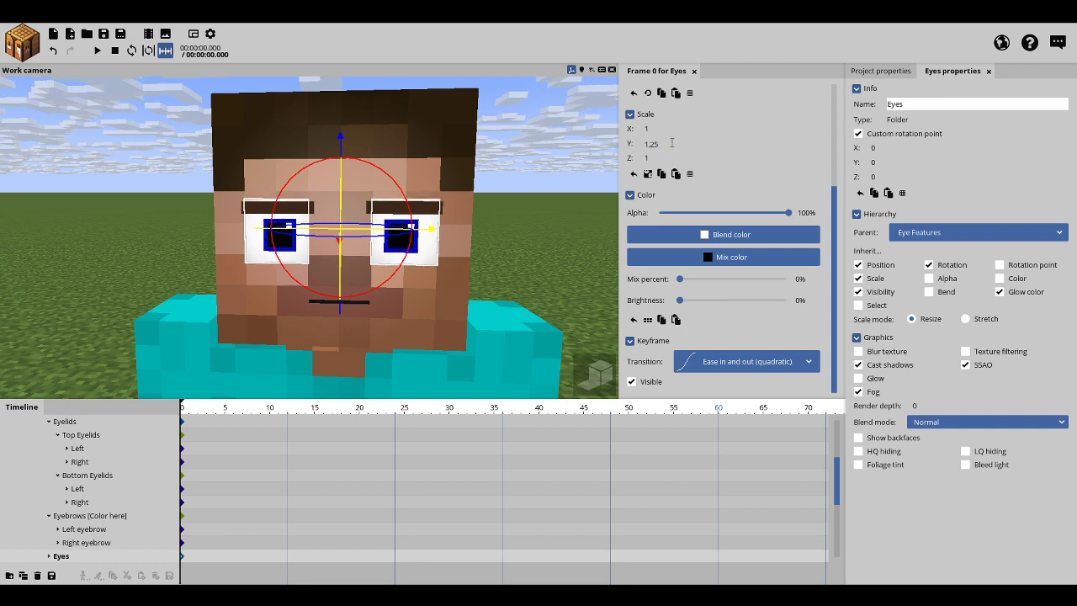
pyautogui.click(540, 186)
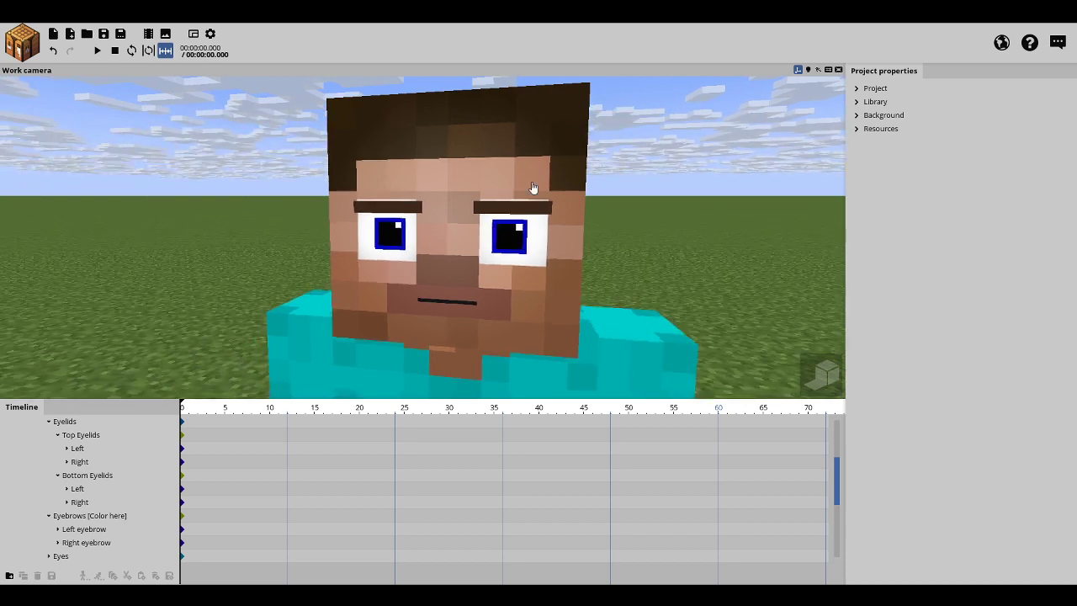
pyautogui.hotkey('ctrl', 'z')
pyautogui.hotkey('ctrl', 'z')
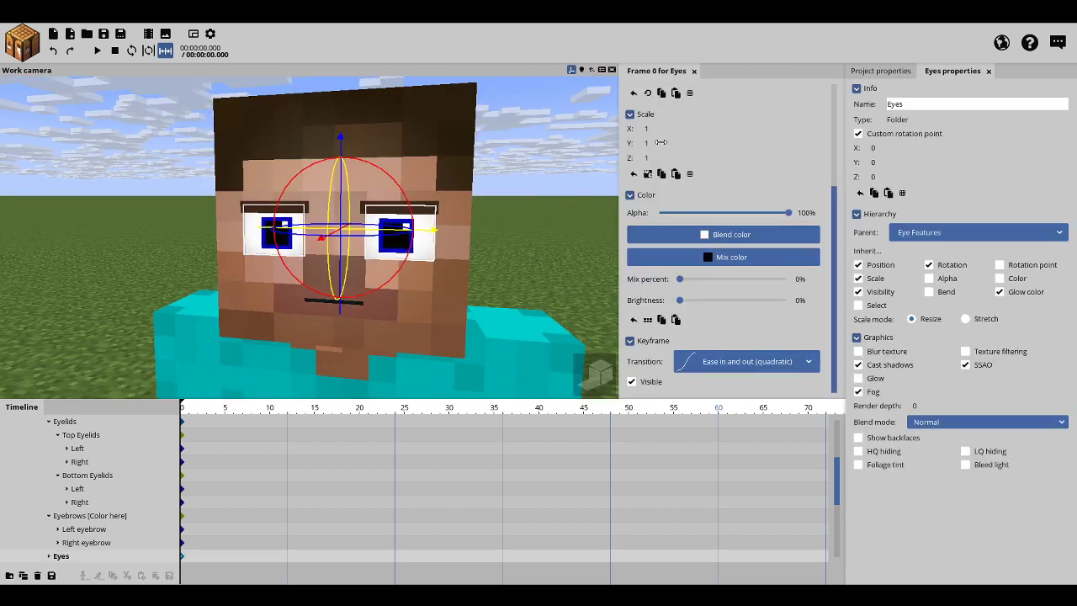
# Step: Try shrinking the Eyes folder's Y scale to about 0.49 and set it back to 1
pyautogui.moveTo(660, 142); pyautogui.dragTo(643, 143)
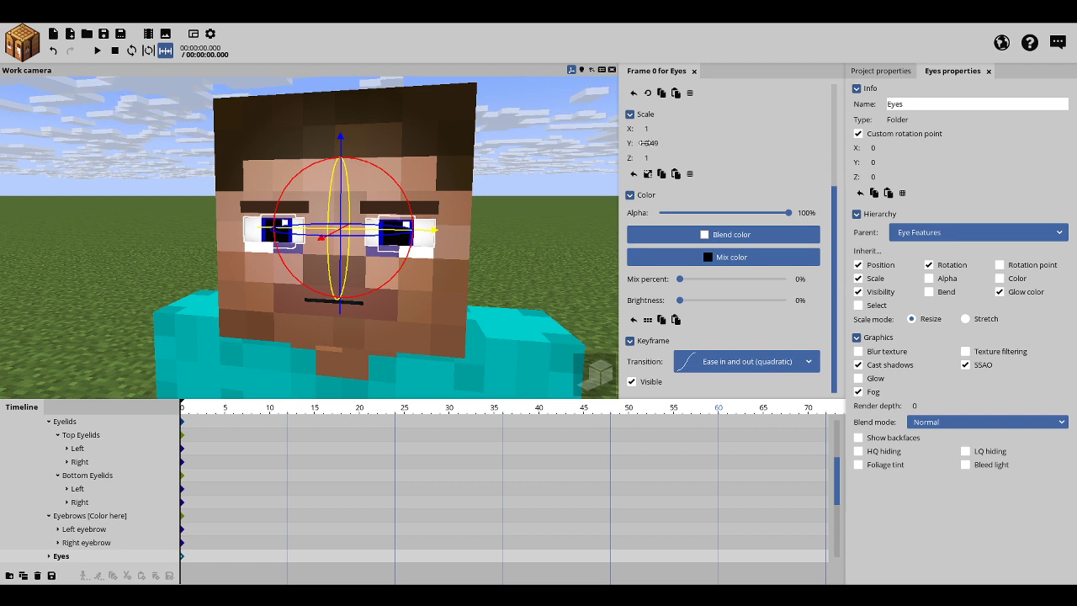
pyautogui.moveTo(644, 143); pyautogui.dragTo(662, 141)
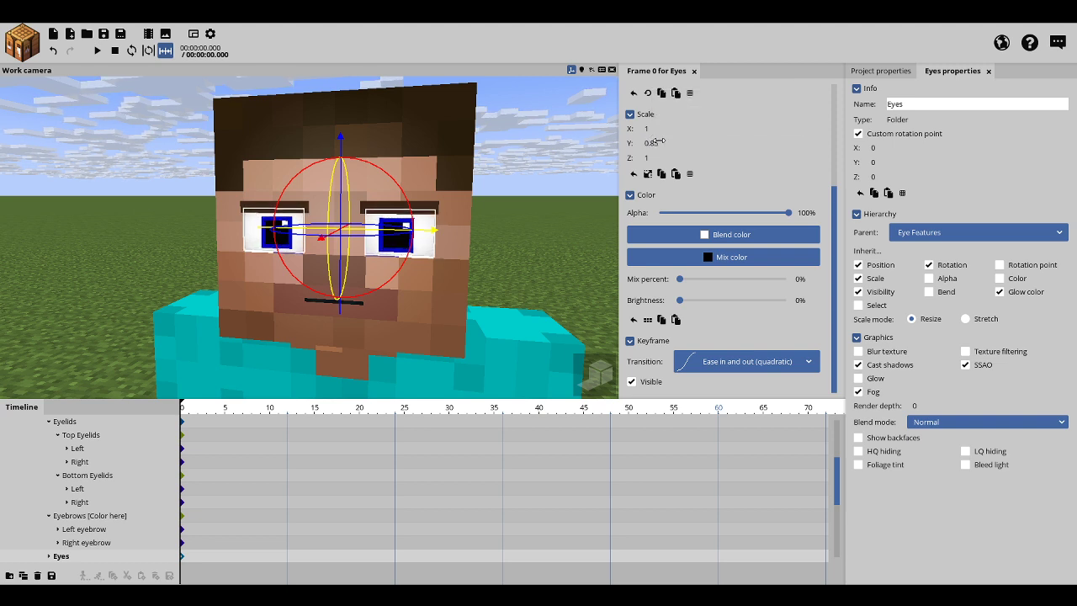
pyautogui.click(660, 141)
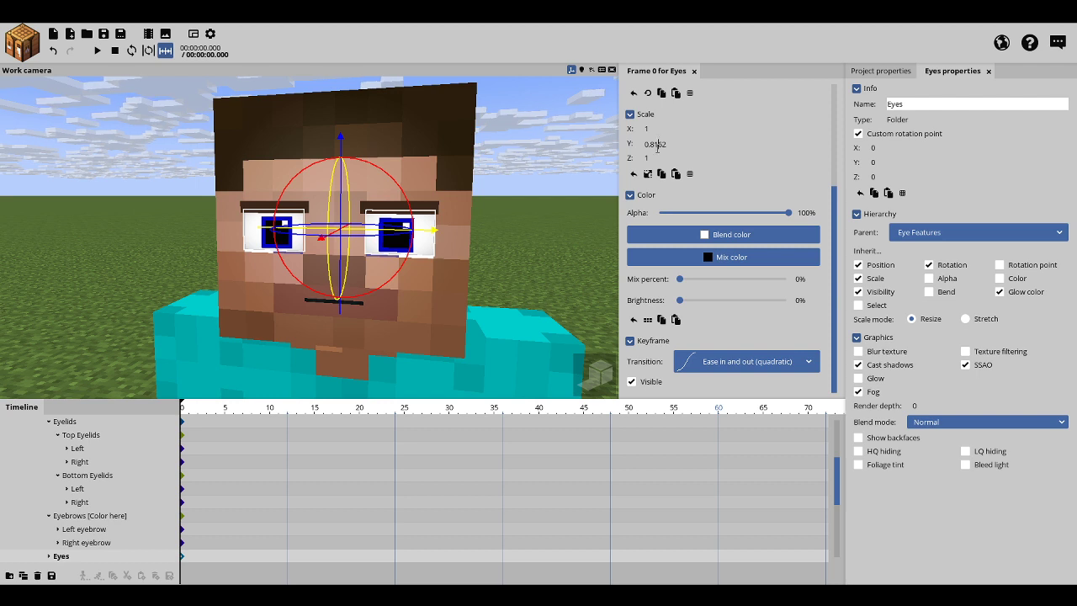
pyautogui.write('1')
pyautogui.moveTo(38, 260); pyautogui.dragTo(320, 337)
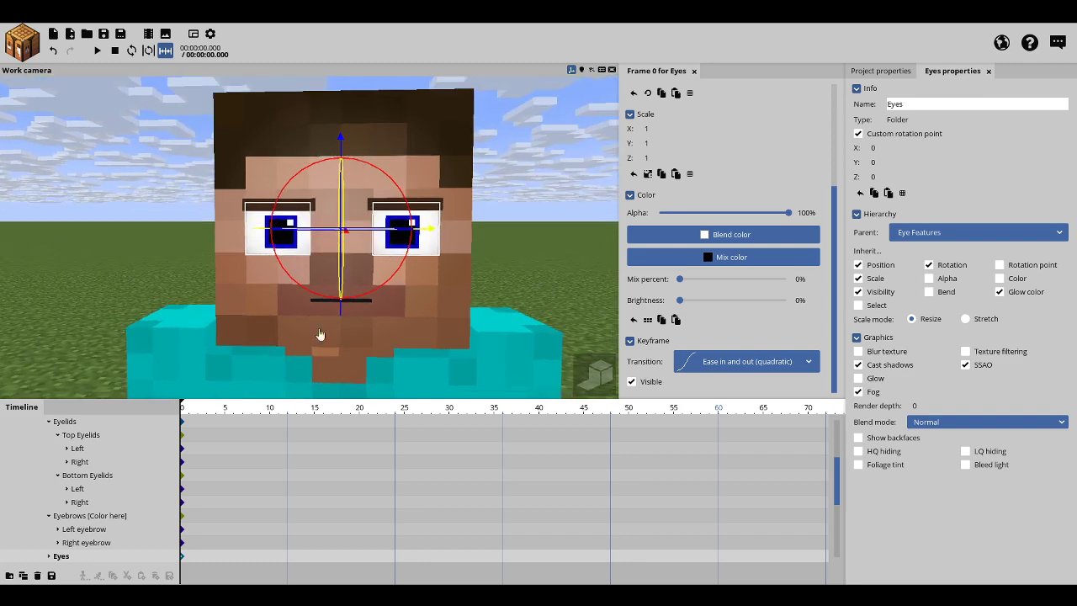
# Step: Collapse the Eyelids folder inside Eye Features, keeping Eye Features expanded
pyautogui.scroll(-4, 829, 480)
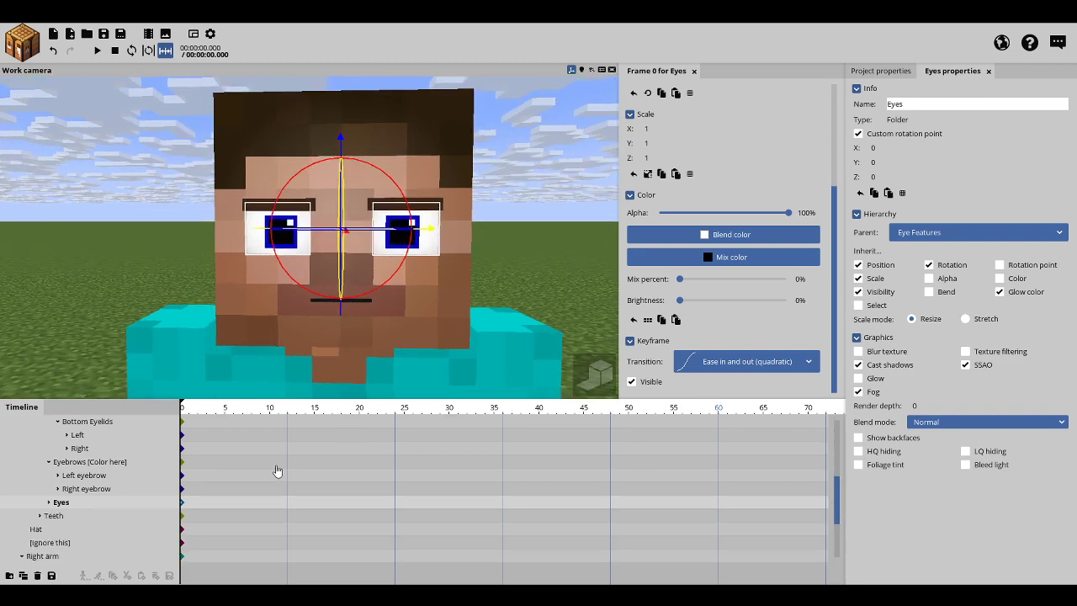
pyautogui.moveTo(839, 506); pyautogui.dragTo(842, 465)
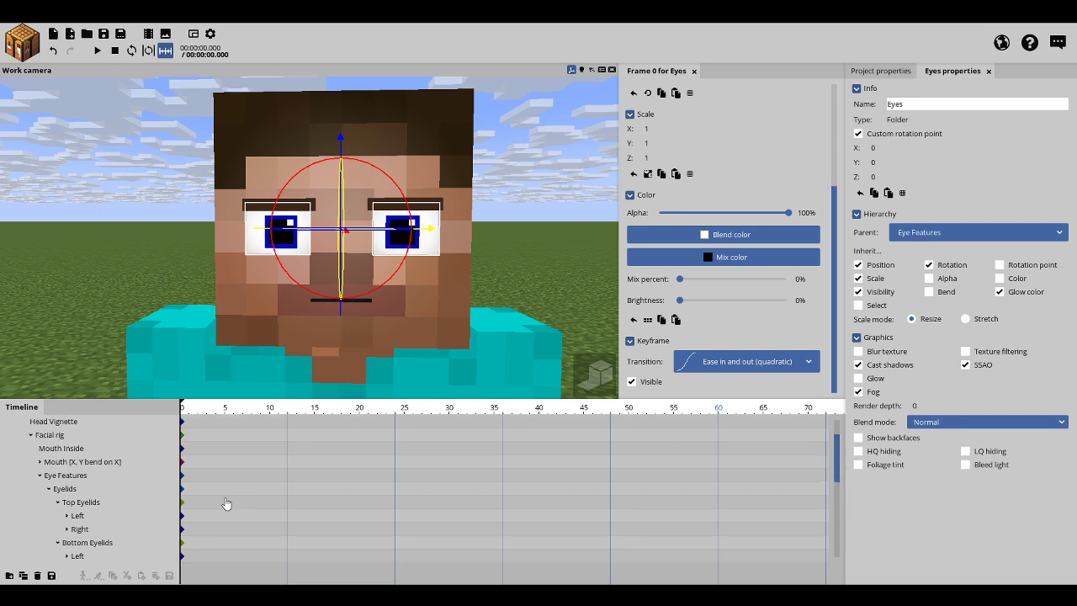
pyautogui.click(40, 476)
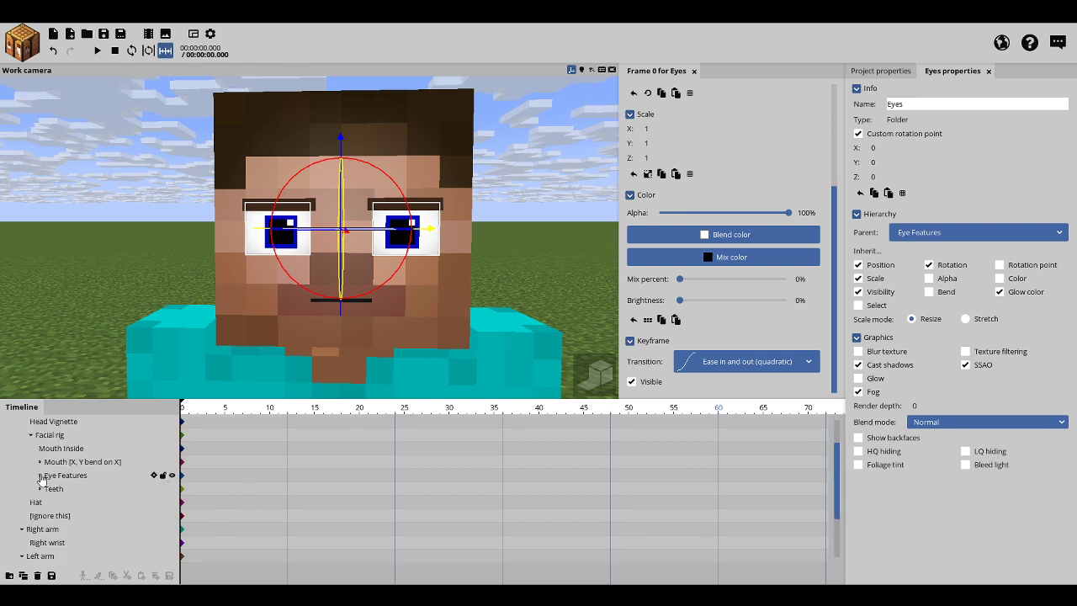
pyautogui.click(39, 476)
pyautogui.click(49, 489)
# Step: Change the mix color of the Eyebrows [Color here] folder to a dark brown
pyautogui.click(65, 503)
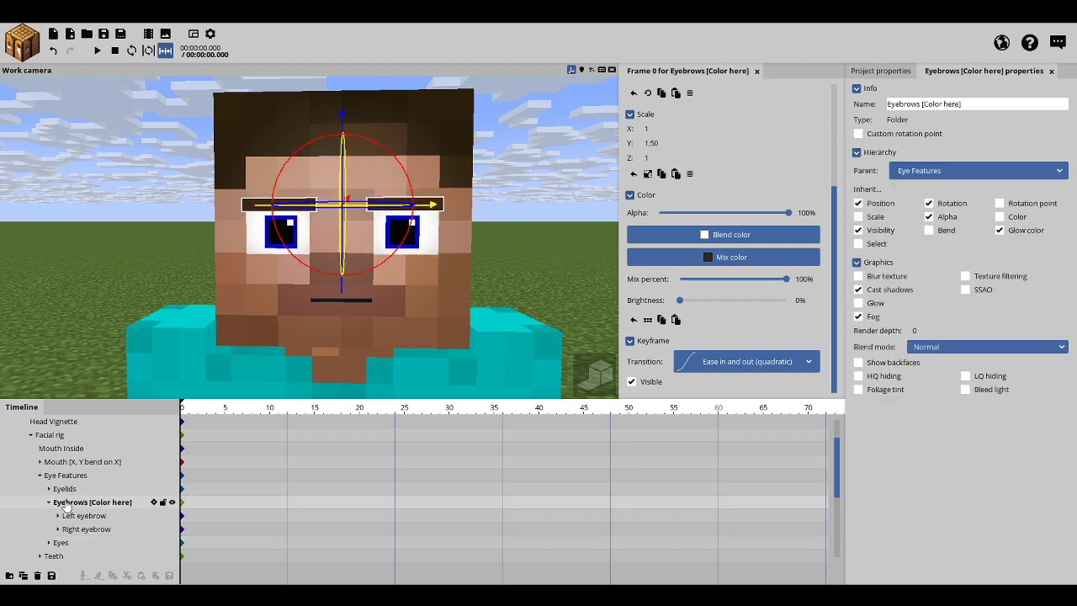
pyautogui.click(711, 262)
pyautogui.moveTo(479, 317); pyautogui.dragTo(484, 256)
pyautogui.click(527, 357)
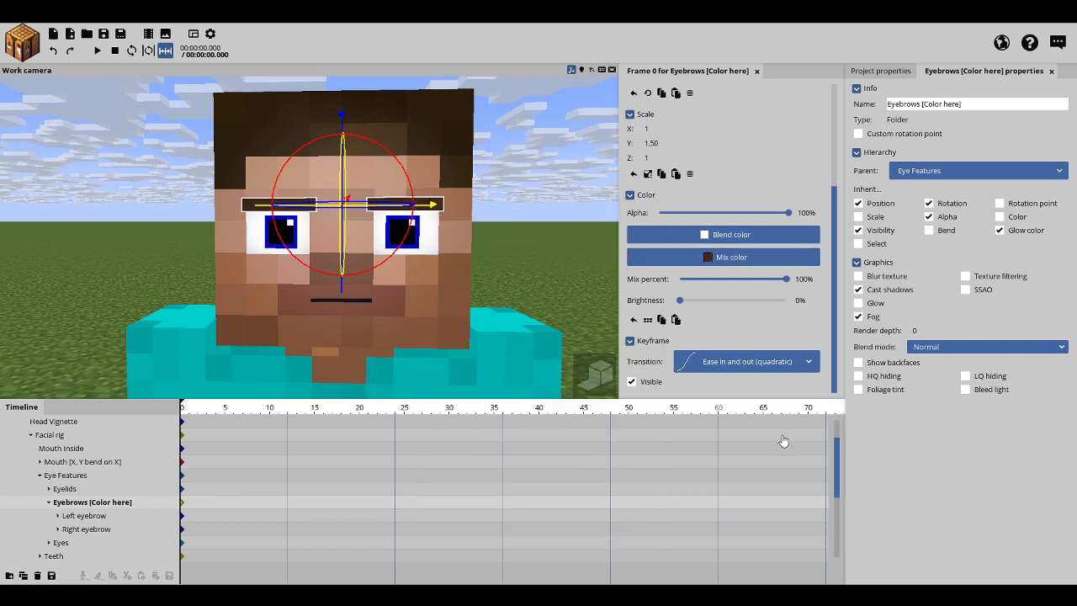
# Step: Expand the Eyes folder and select the Pupils [COLOR HERE] folder to inspect its color settings
pyautogui.moveTo(840, 463); pyautogui.dragTo(841, 494)
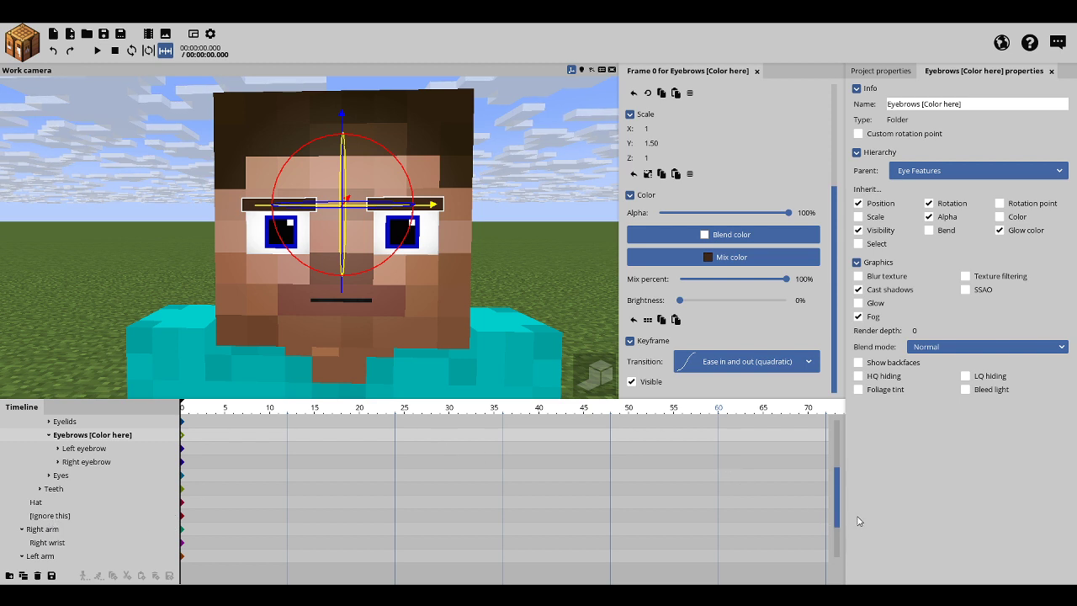
pyautogui.moveTo(837, 515)
pyautogui.mouseDown()
pyautogui.moveTo(837, 523)
pyautogui.moveTo(839, 505)
pyautogui.mouseUp()
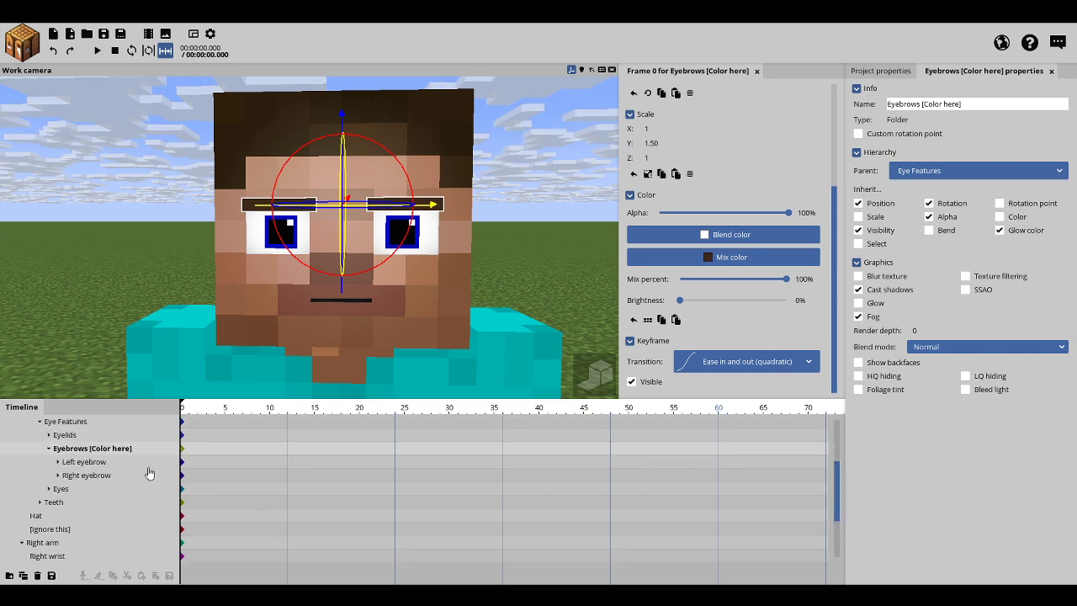
pyautogui.click(38, 487)
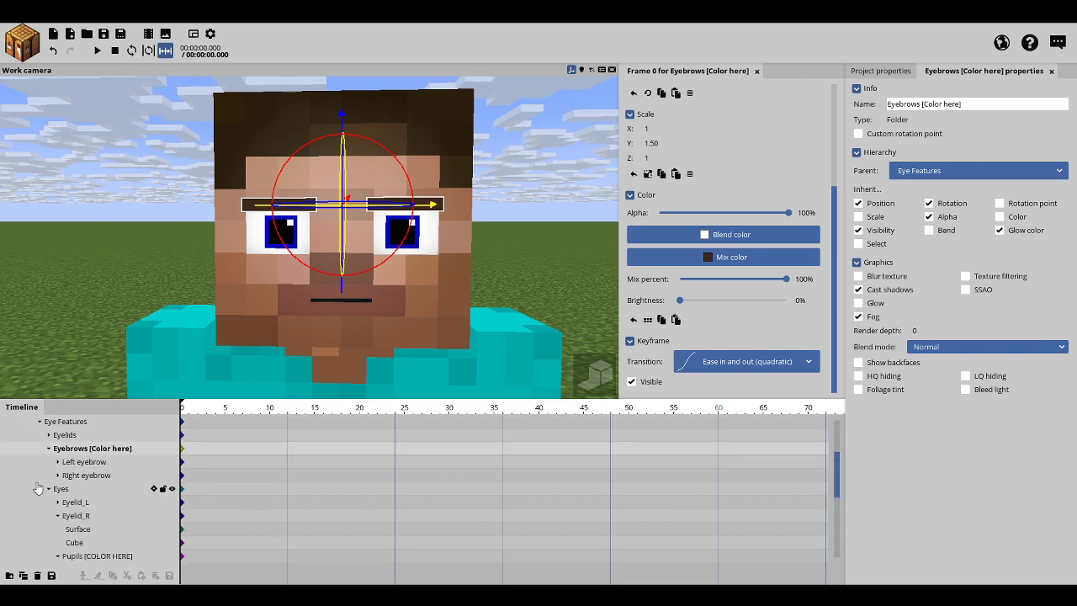
pyautogui.click(113, 557)
pyautogui.moveTo(121, 231); pyautogui.dragTo(138, 236)
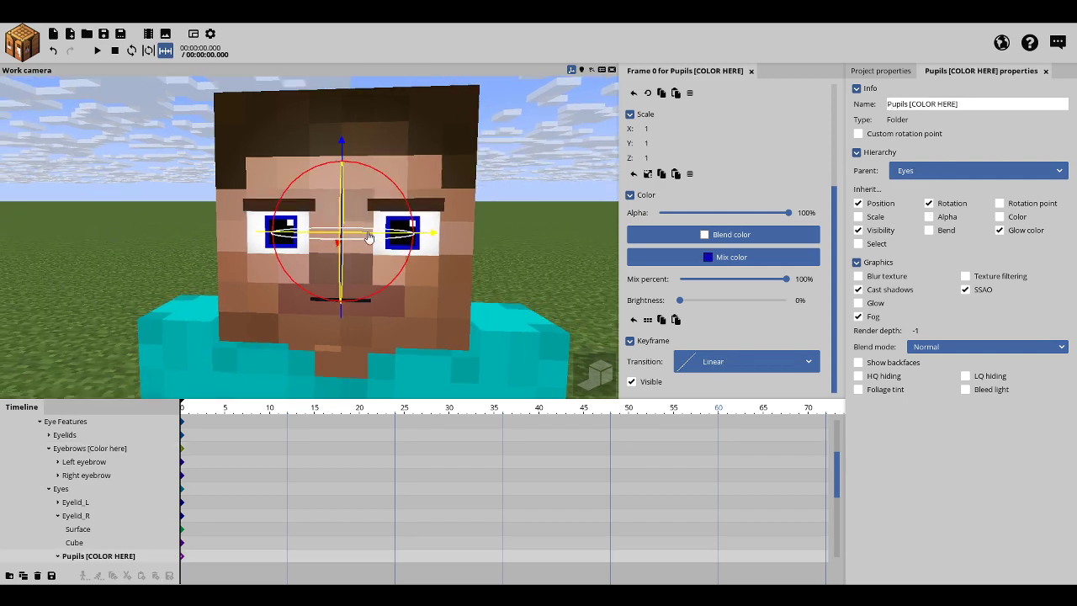
# Step: Shift both pupils slightly sideways together using the Pupils [COLOR HERE] folder, and deselect it
pyautogui.moveTo(433, 240)
pyautogui.mouseDown()
pyautogui.moveTo(413, 241)
pyautogui.moveTo(430, 243)
pyautogui.mouseUp()
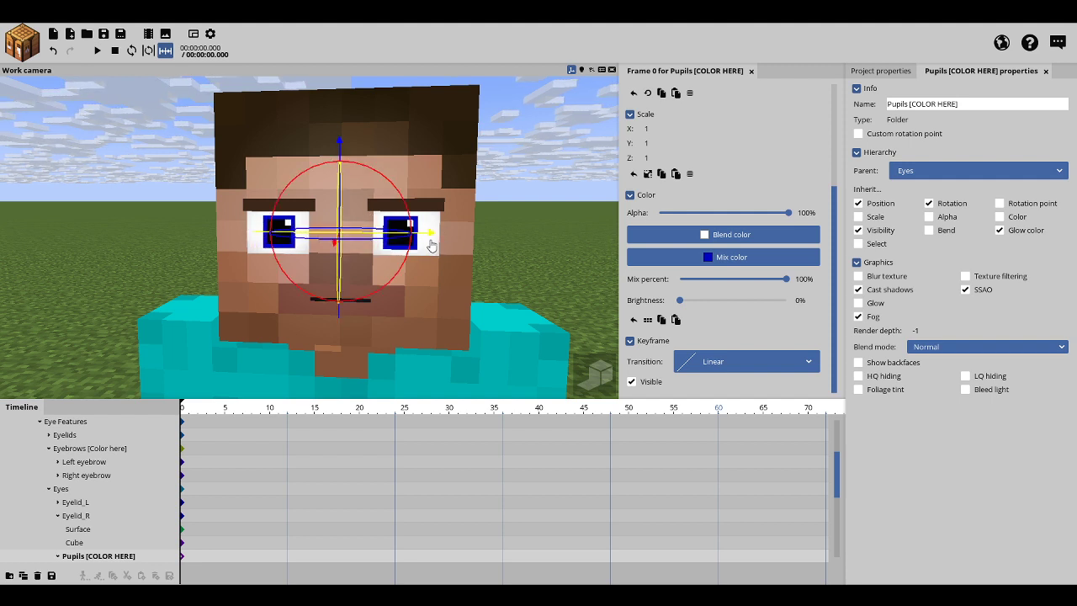
pyautogui.click(528, 252)
pyautogui.moveTo(530, 253); pyautogui.dragTo(584, 255)
pyautogui.moveTo(520, 252); pyautogui.dragTo(363, 243, button='right')
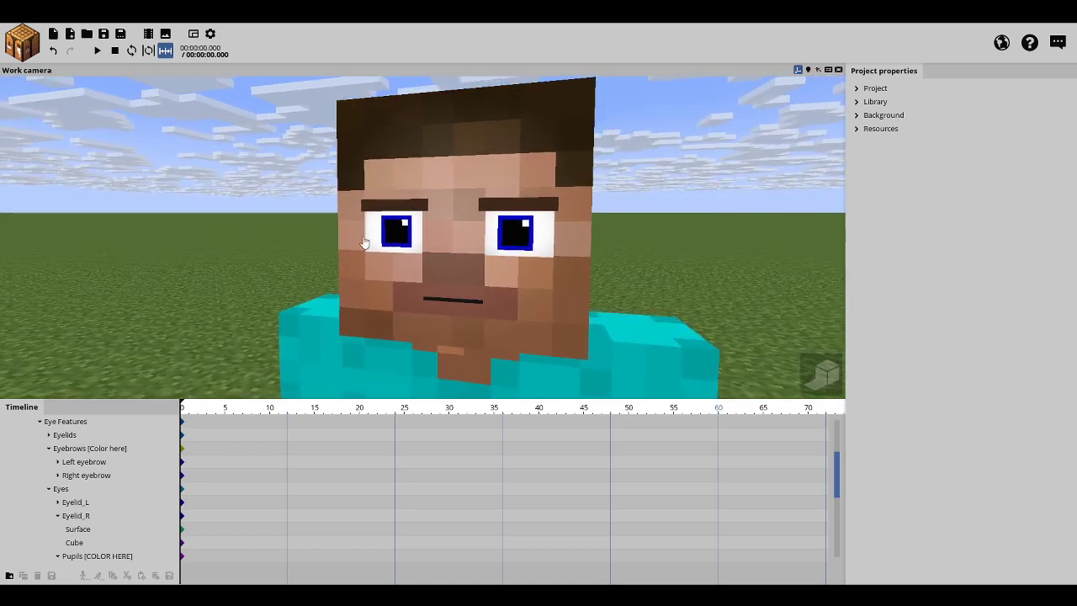
# Step: Select Eyebrows [Color here], Eye Features and Eyelid_L one after another to examine which parts each controls
pyautogui.click(93, 448)
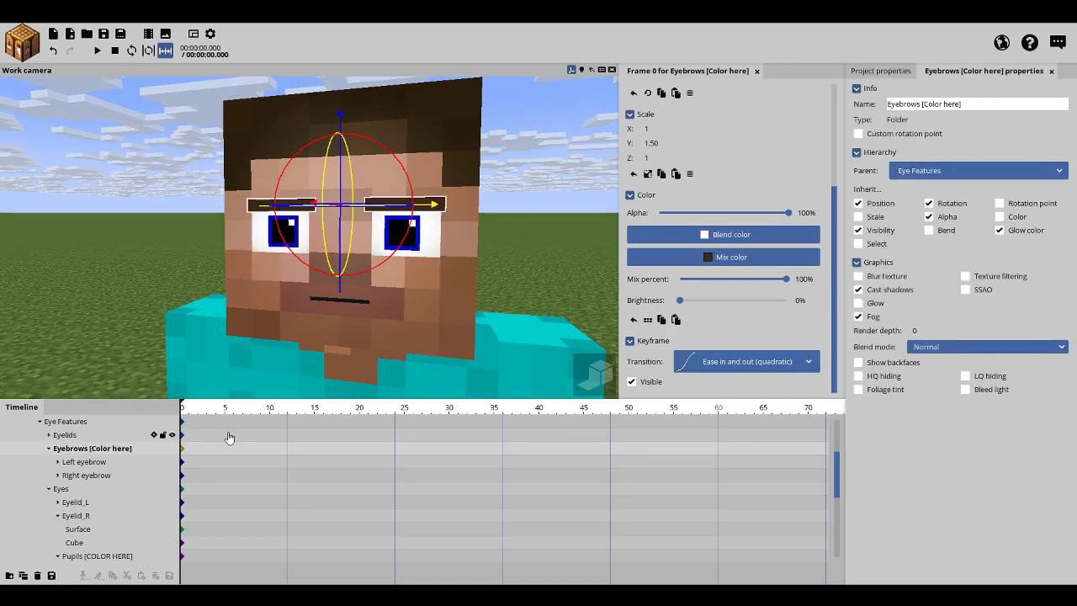
pyautogui.scroll(2, 808, 472)
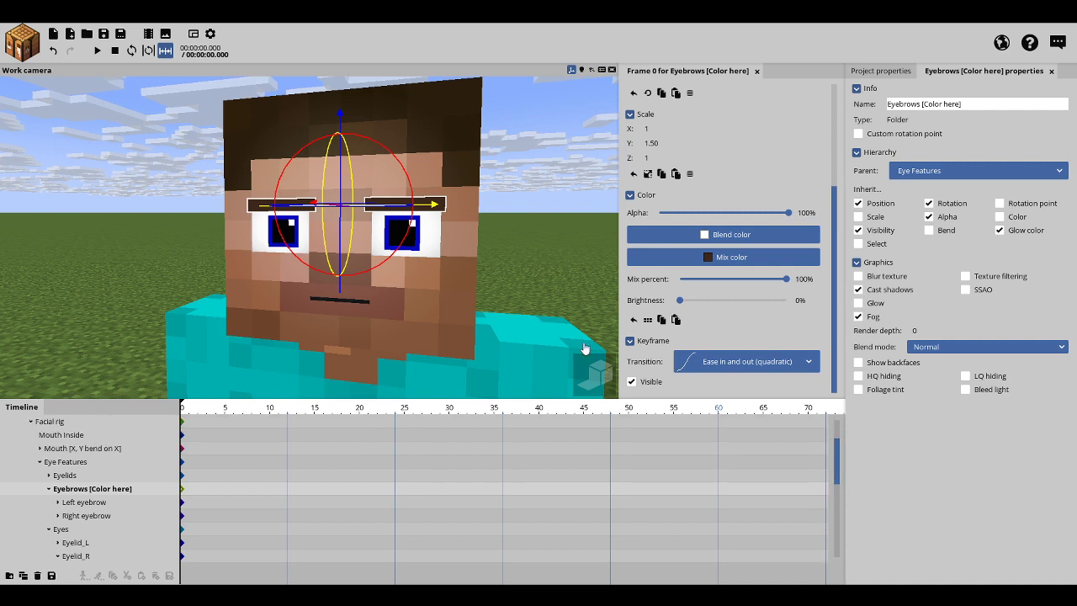
pyautogui.click(90, 465)
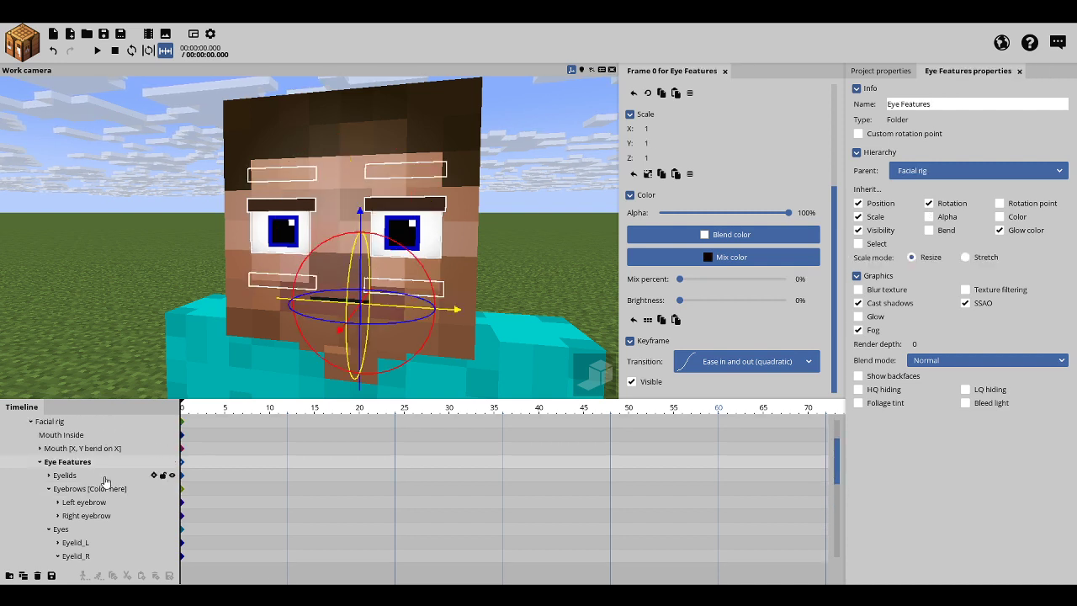
pyautogui.click(102, 543)
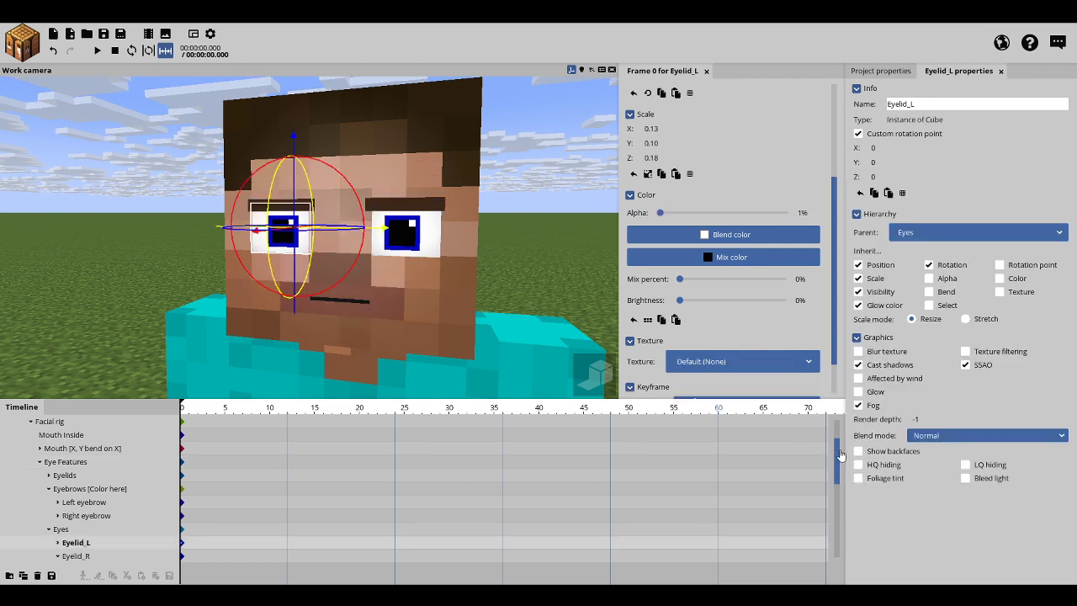
# Step: Expand Pupil_R and Pupil_L inside the Pupils [COLOR HERE] folder and select the Cube under Pupil_R
pyautogui.moveTo(841, 457); pyautogui.dragTo(840, 486)
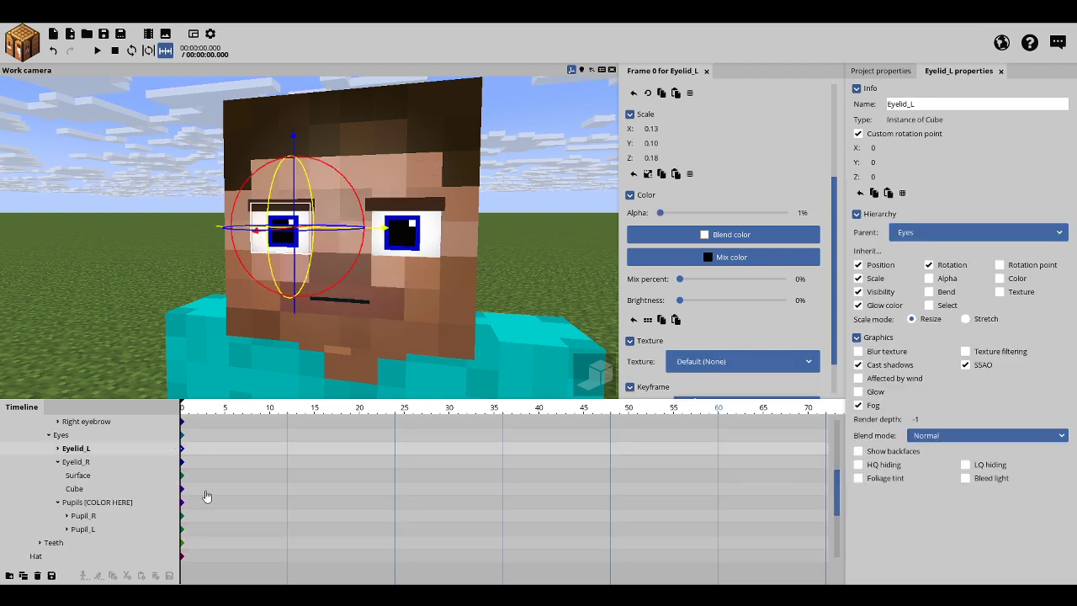
pyautogui.click(66, 515)
pyautogui.click(69, 529)
pyautogui.click(66, 542)
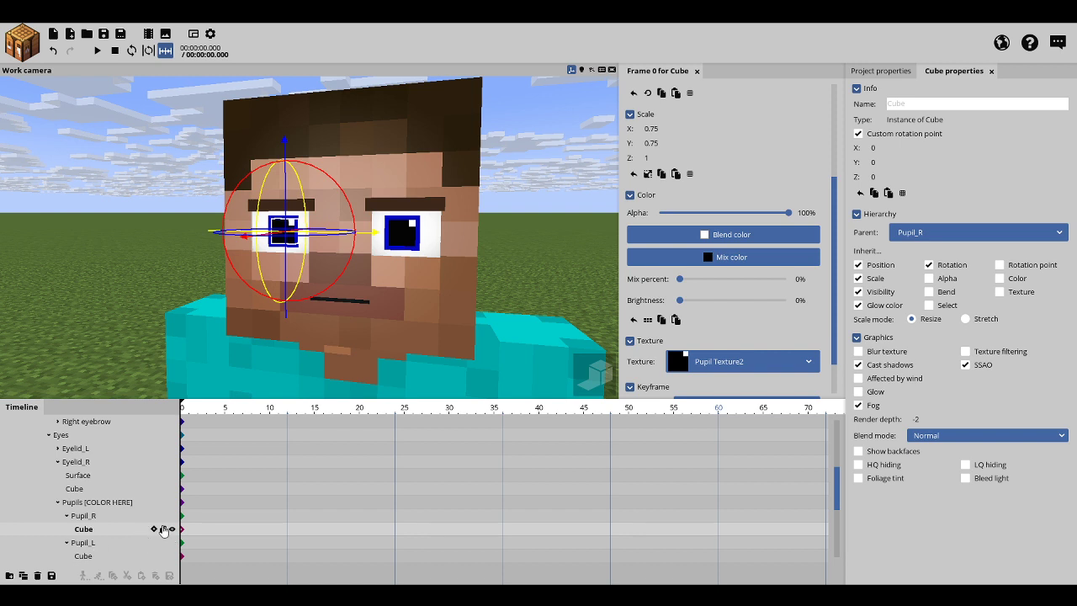
# Step: Hide Pupil_R and its Cube to demonstrate the pupil's layers, show them again and deselect
pyautogui.click(173, 530)
pyautogui.click(171, 556)
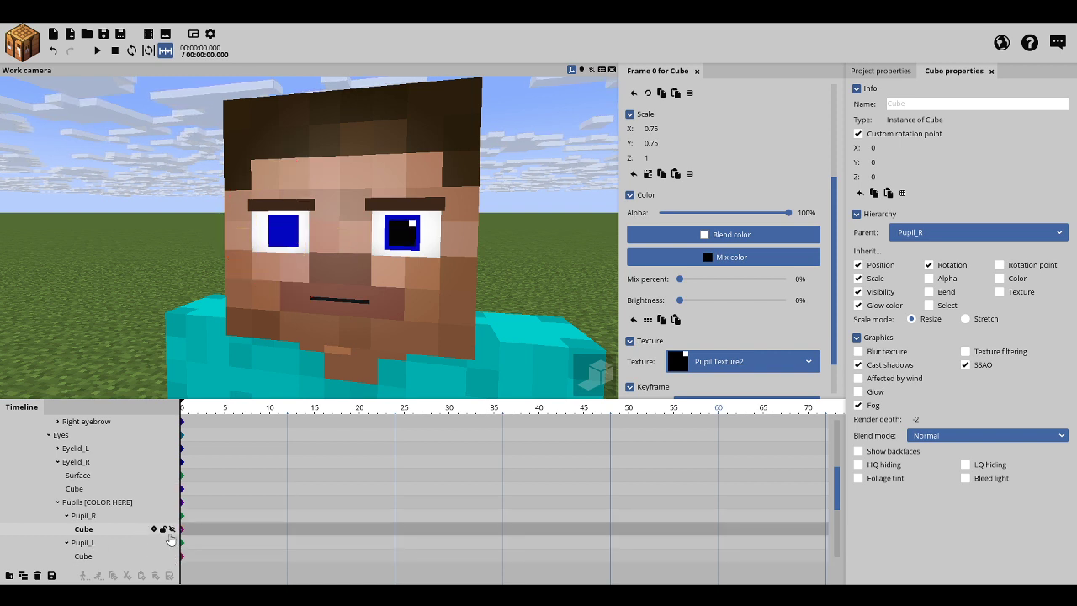
pyautogui.click(171, 515)
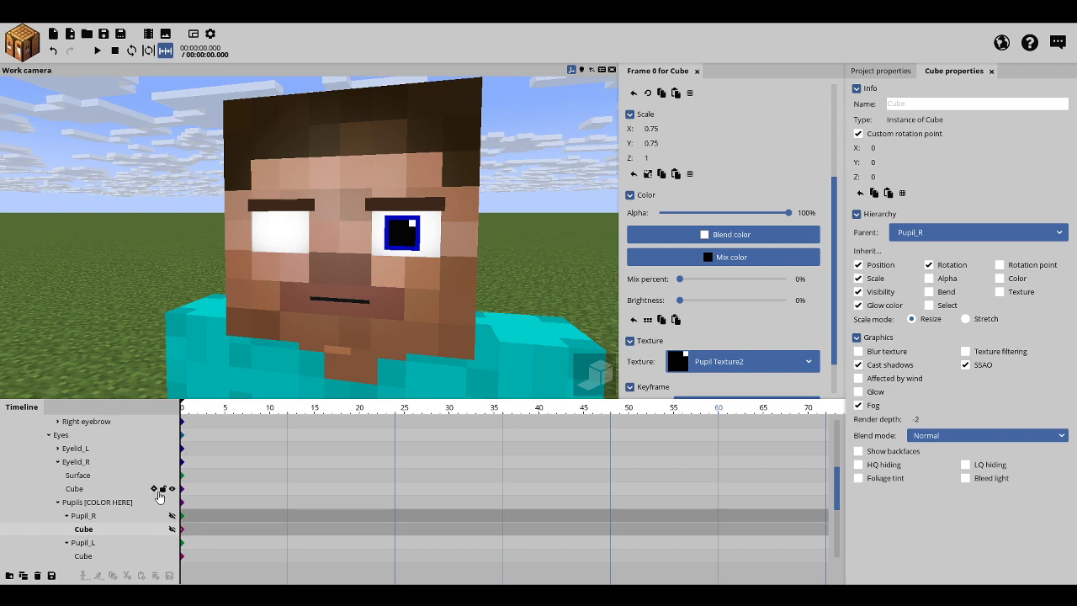
pyautogui.click(172, 516)
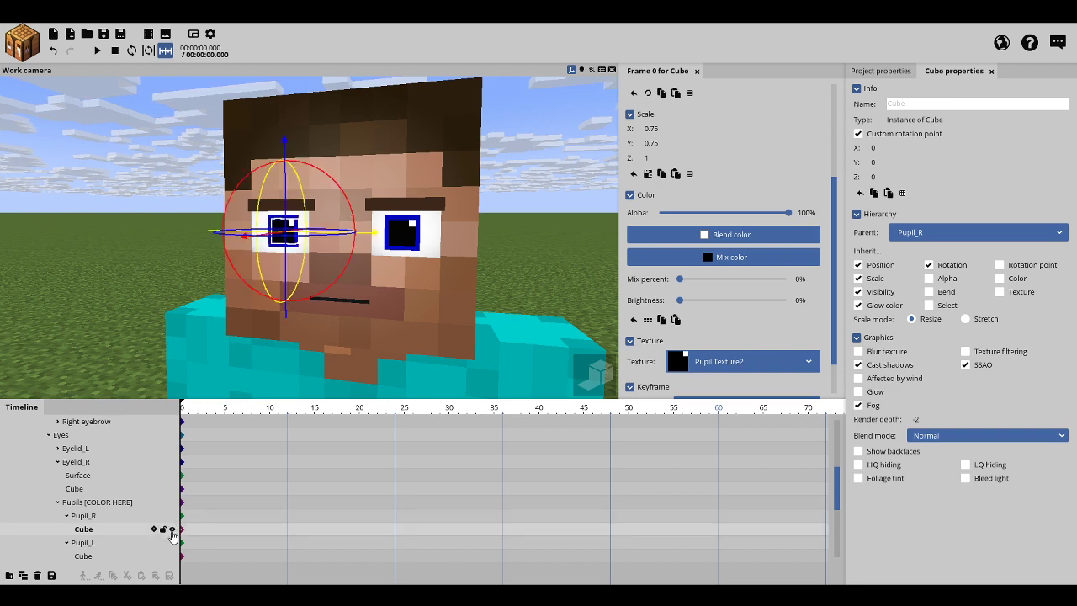
pyautogui.click(104, 309)
pyautogui.moveTo(104, 309)
pyautogui.mouseDown()
pyautogui.moveTo(46, 311)
pyautogui.moveTo(104, 303)
pyautogui.moveTo(98, 311)
pyautogui.mouseUp()
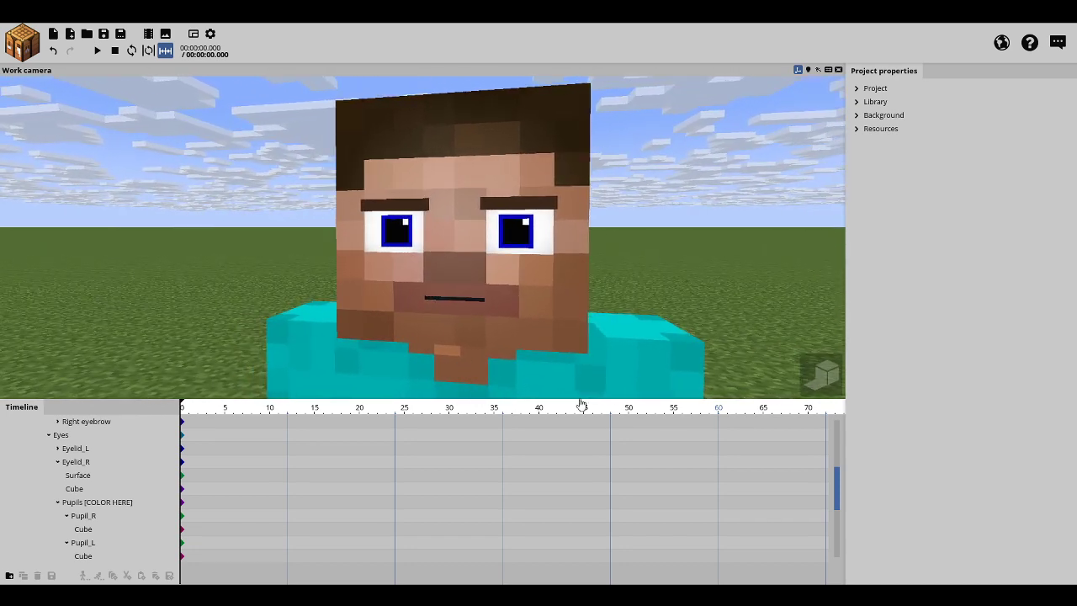
# Step: Save the project
pyautogui.scroll(-3, 825, 463)
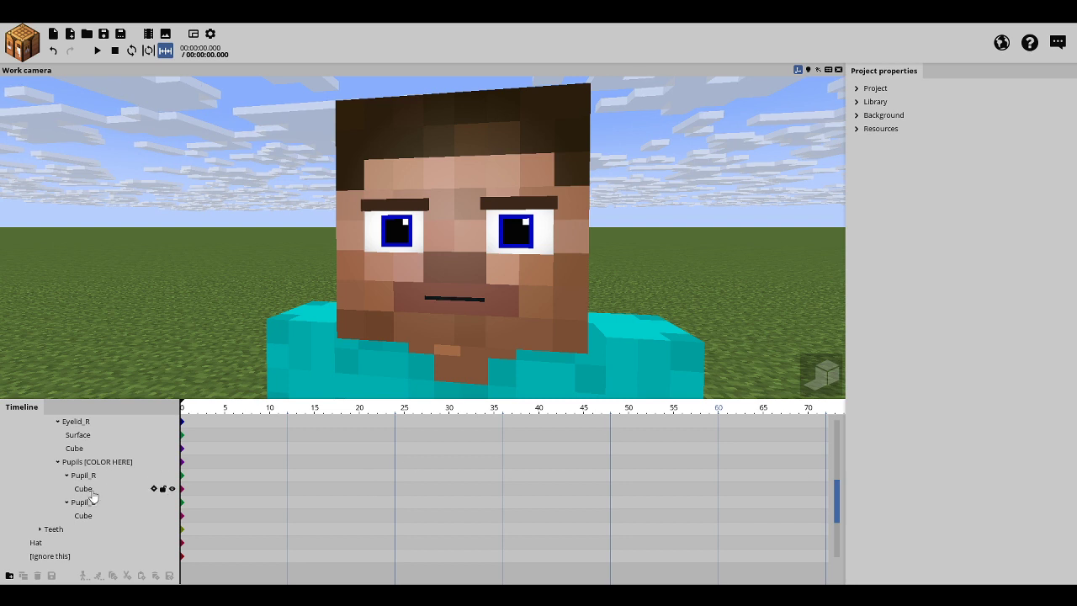
pyautogui.click(104, 33)
# Step: Try a dark grey mix color, hex 232326, on the Pupils [COLOR HERE] folder and undo it
pyautogui.moveTo(838, 503); pyautogui.dragTo(838, 477)
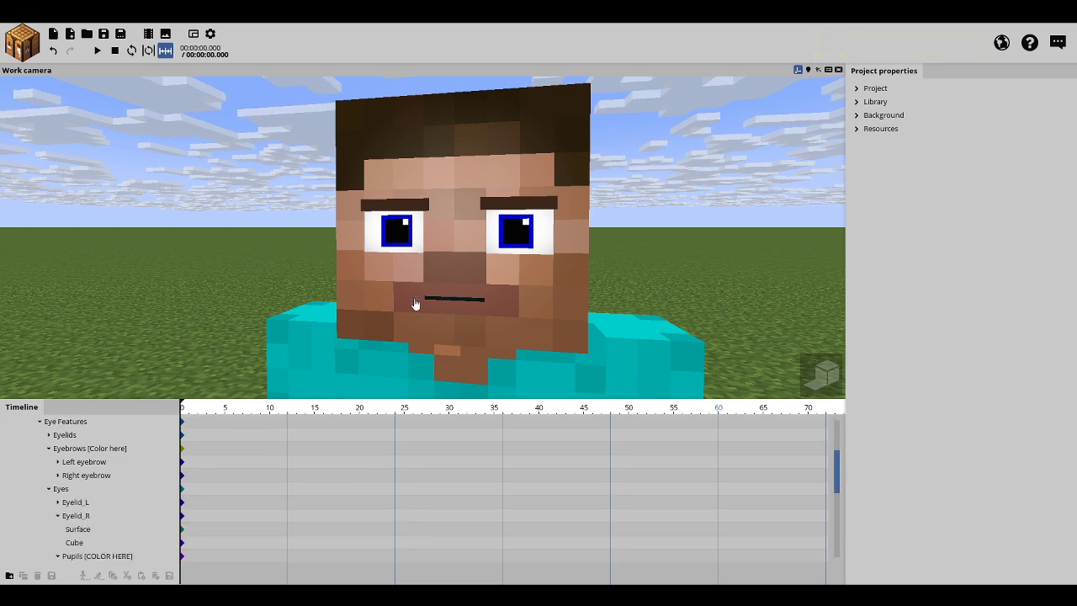
pyautogui.click(84, 555)
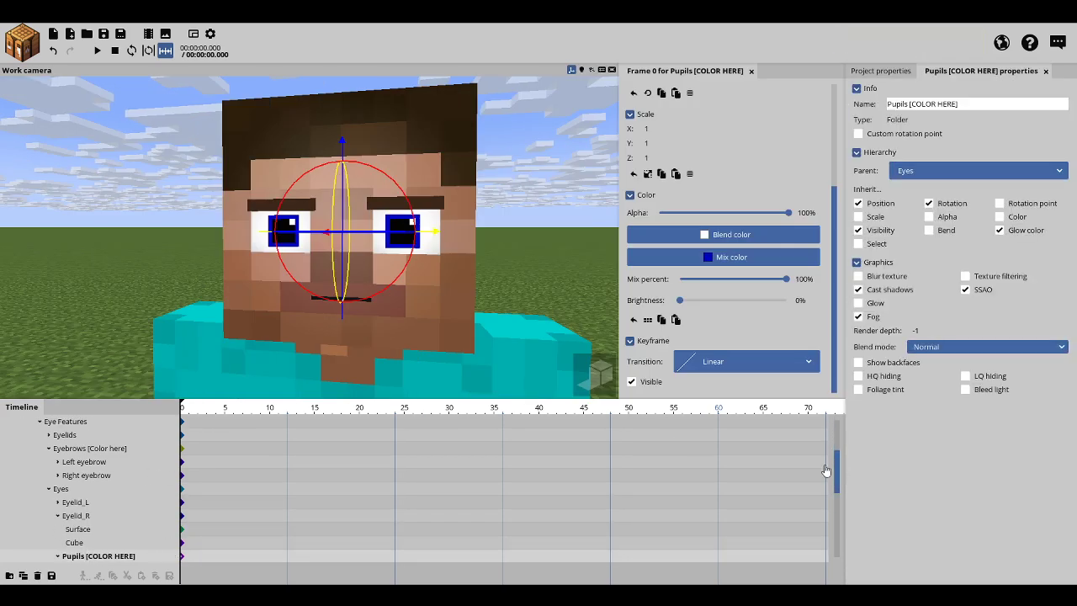
pyautogui.scroll(-1, 840, 480)
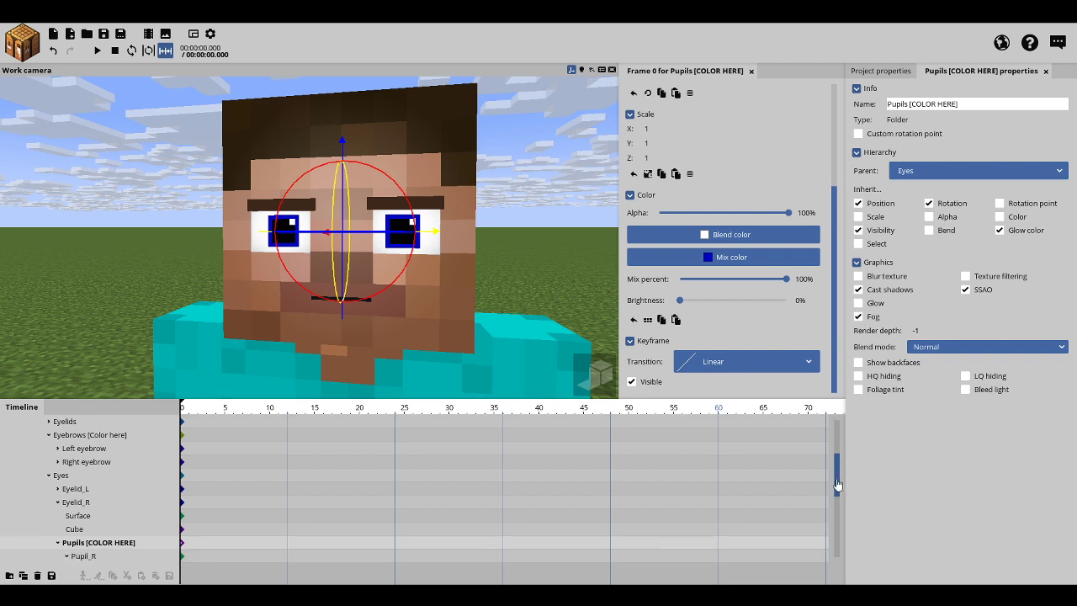
pyautogui.click(711, 258)
pyautogui.moveTo(491, 330); pyautogui.dragTo(445, 337)
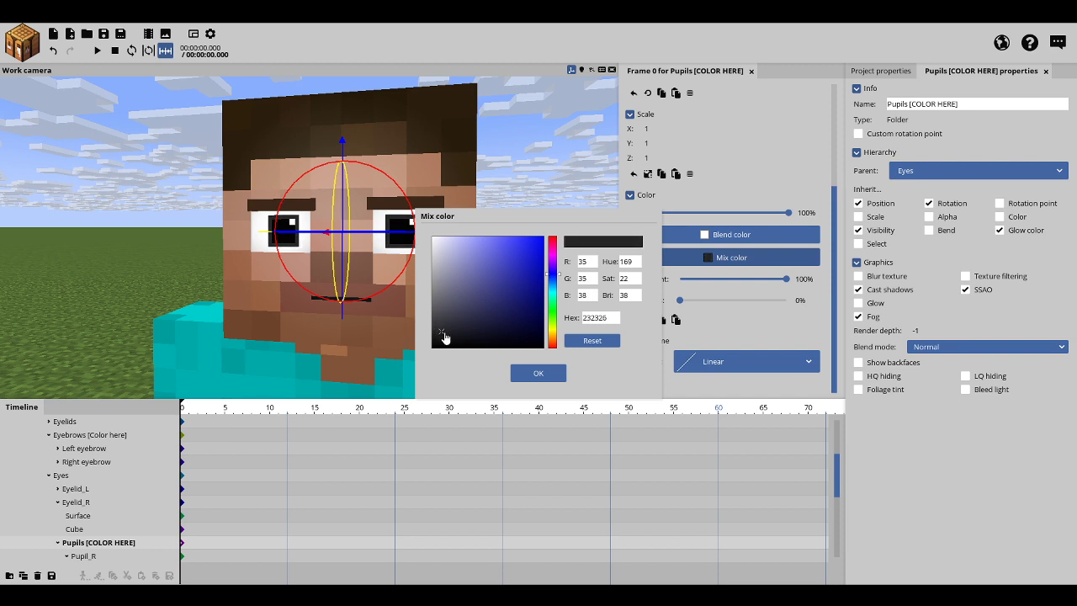
pyautogui.click(538, 373)
pyautogui.hotkey('ctrl', 'z')
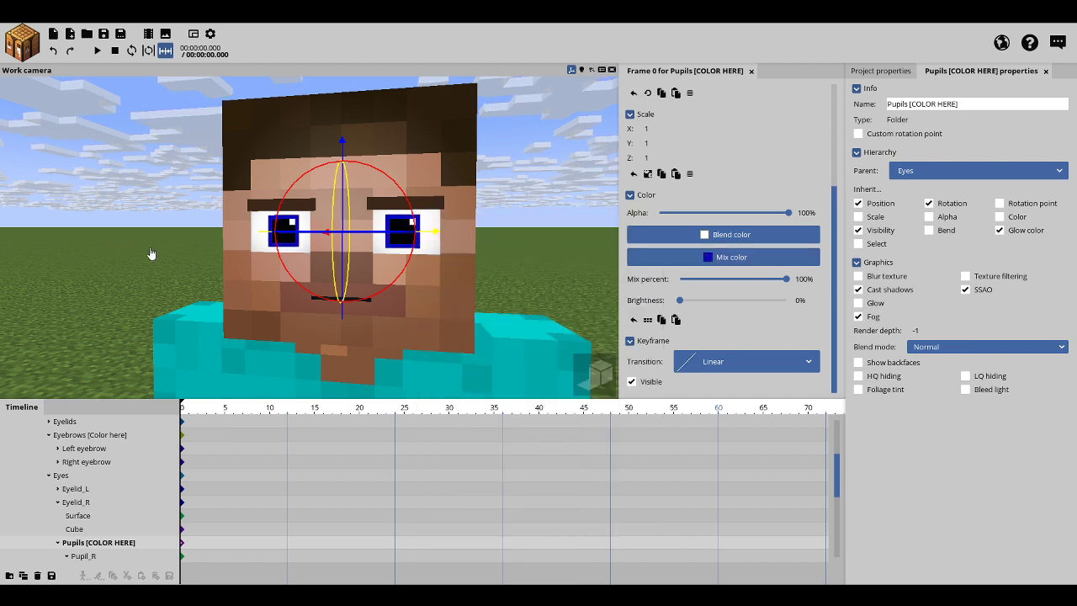
# Step: Try scaling the whole Pupils [COLOR HERE] folder uniformly on all axes and undo the change
pyautogui.click(84, 556)
pyautogui.click(80, 543)
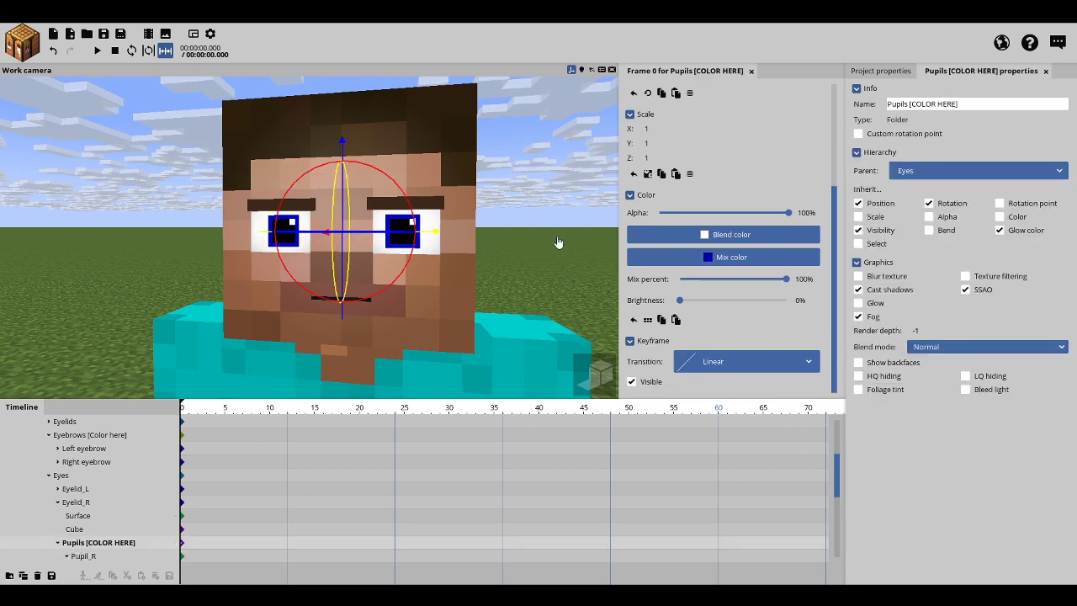
pyautogui.click(647, 173)
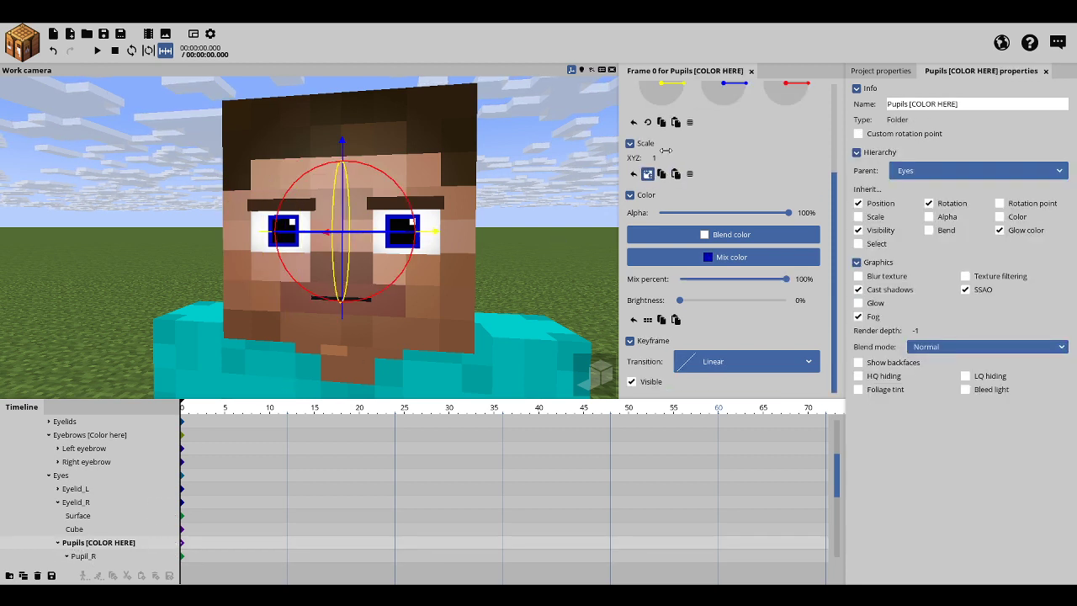
pyautogui.moveTo(678, 156); pyautogui.dragTo(670, 156)
pyautogui.hotkey('ctrl', 'z')
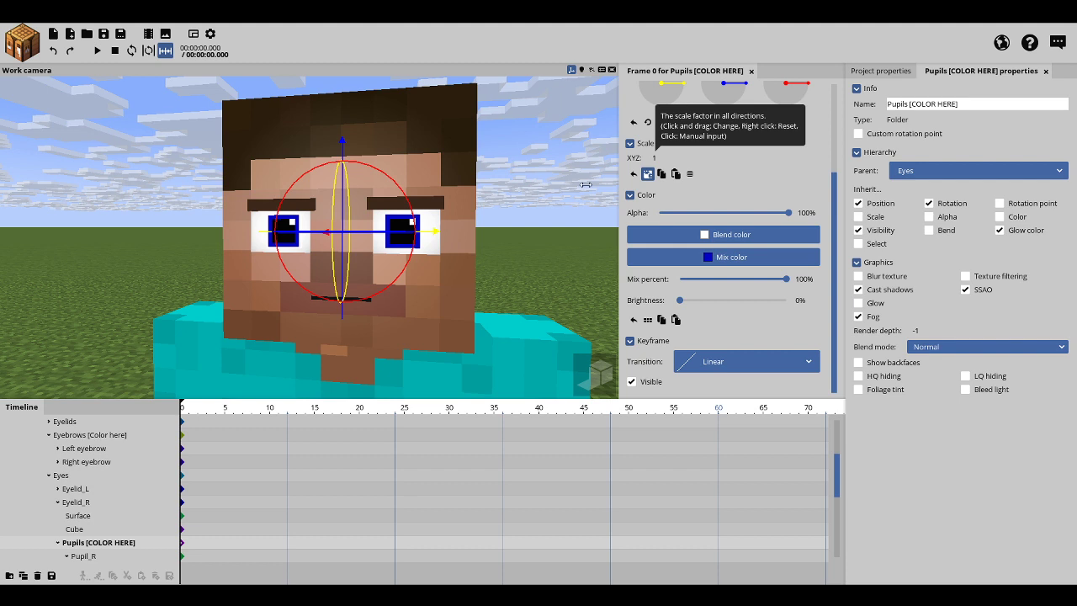
# Step: Try scaling Pupil_R per axis to X and Y 0.04 and Z 0.41, and undo these scale changes
pyautogui.click(116, 557)
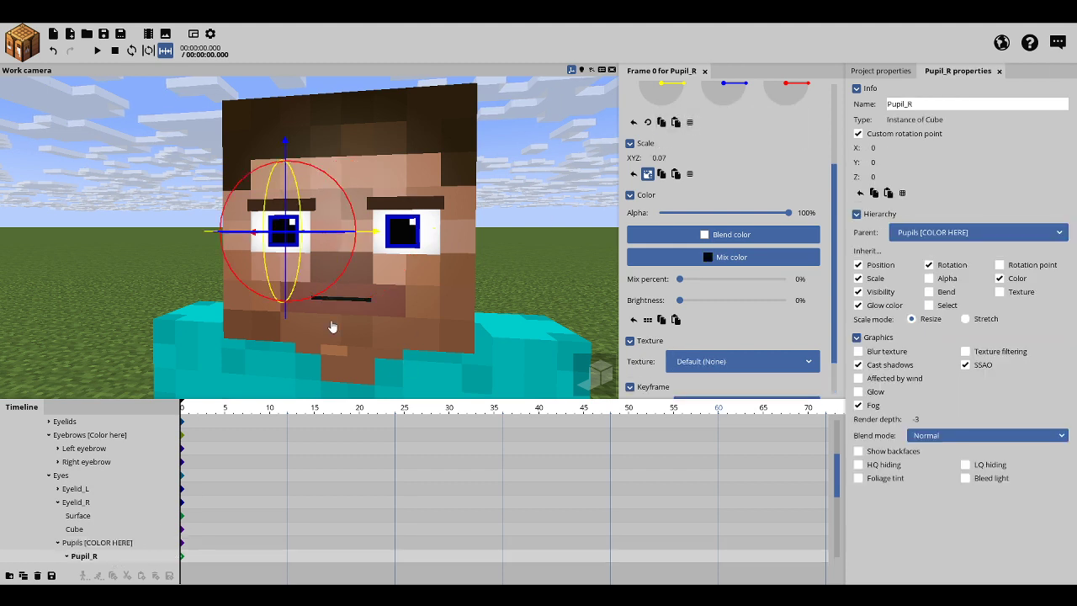
pyautogui.click(649, 176)
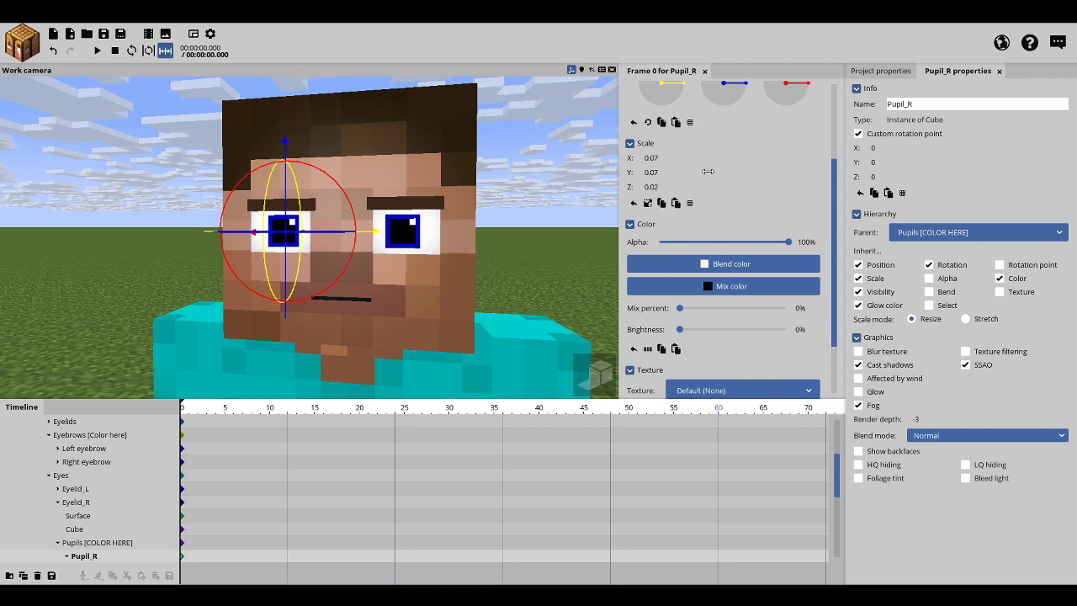
pyautogui.moveTo(708, 172); pyautogui.dragTo(665, 157)
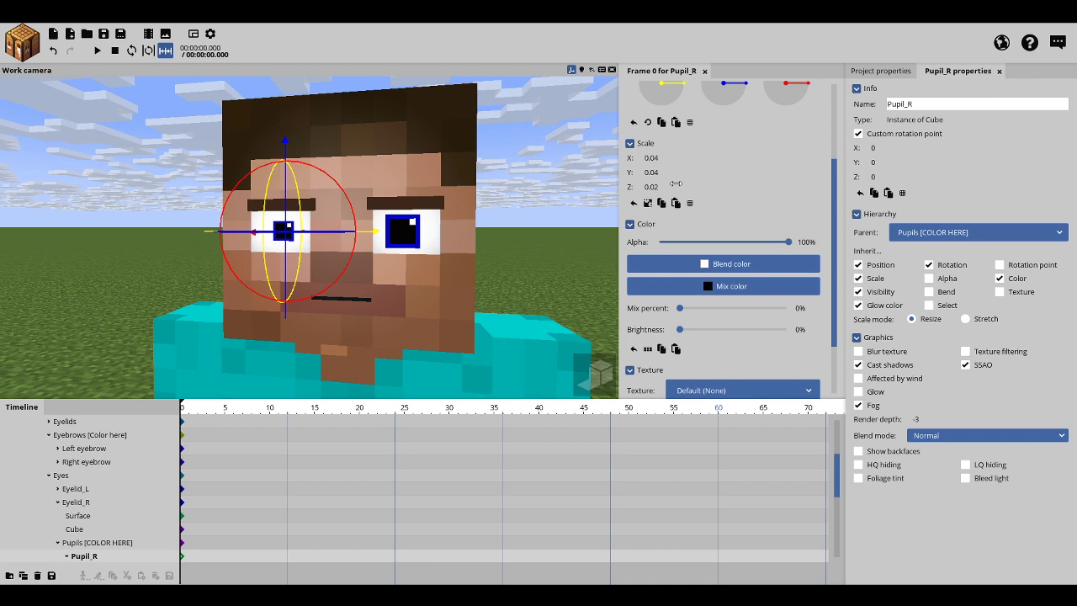
pyautogui.moveTo(589, 208); pyautogui.dragTo(584, 213)
pyautogui.moveTo(683, 186); pyautogui.dragTo(775, 205)
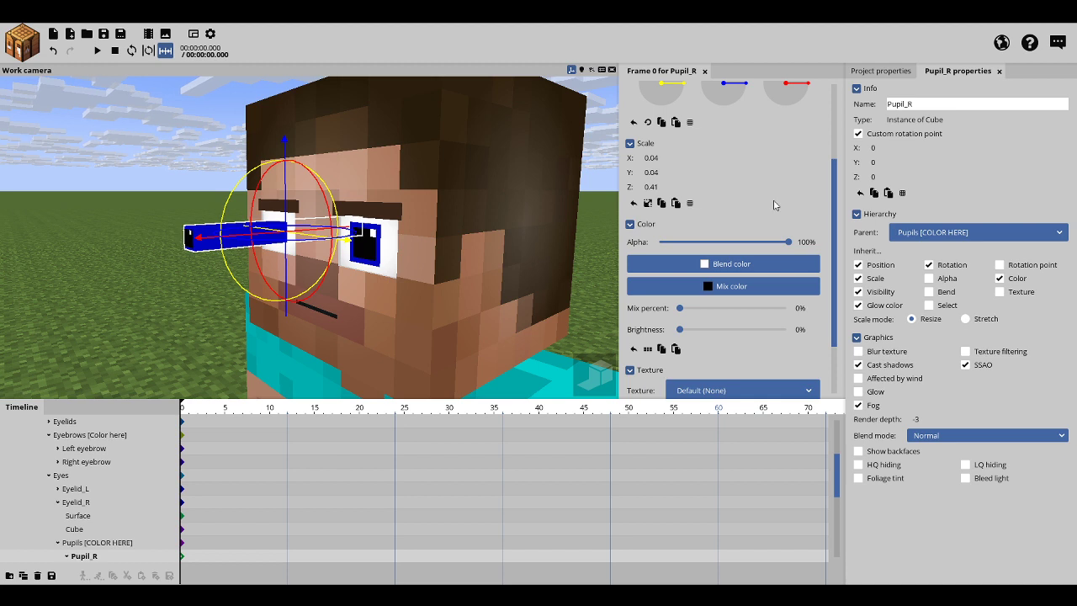
pyautogui.hotkey('ctrl', 'z')
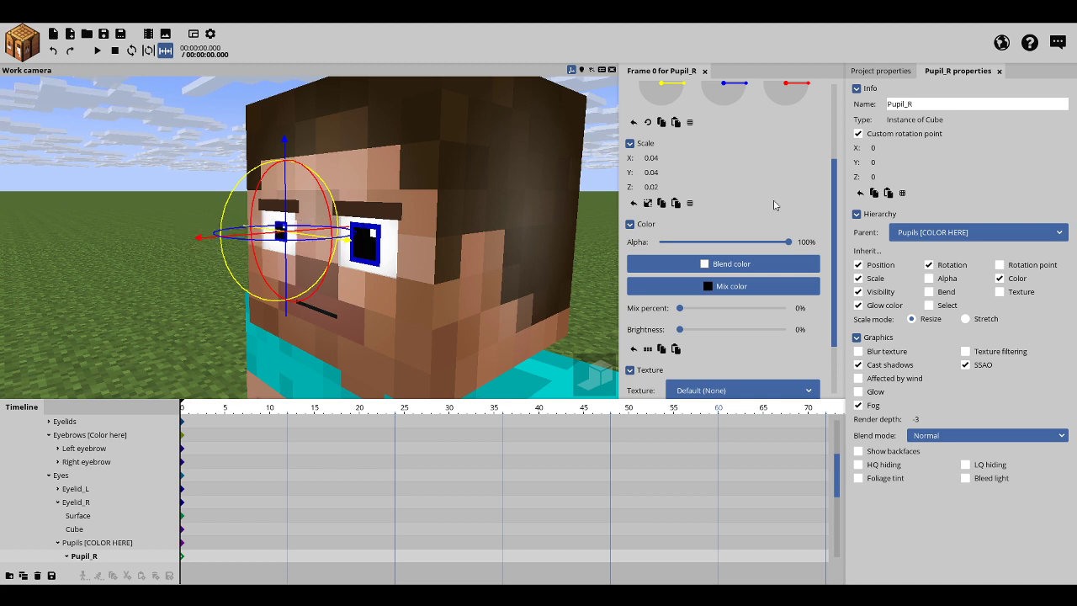
pyautogui.hotkey('ctrl', 'z')
pyautogui.hotkey('ctrl', 'z')
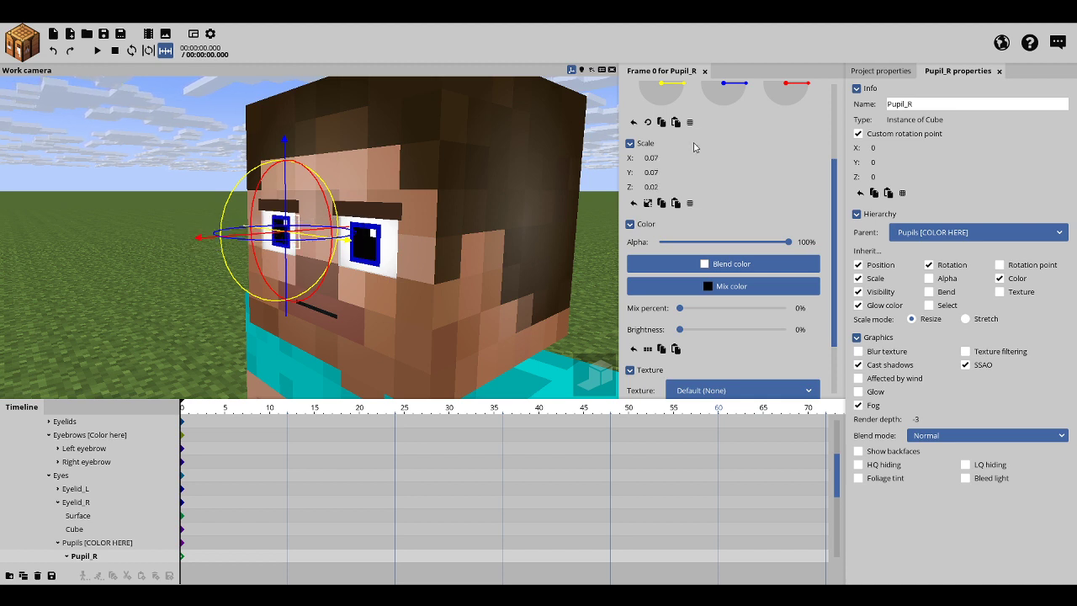
# Step: Try enlarging Pupil_R to 0.09 on the X and Y scale and undo it
pyautogui.moveTo(125, 207); pyautogui.dragTo(320, 182)
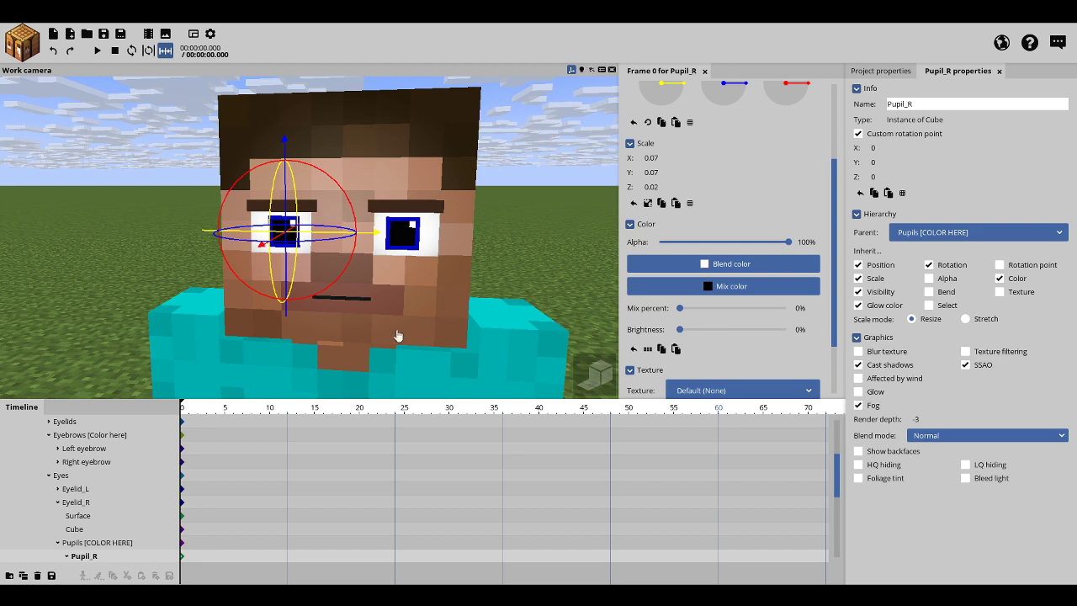
pyautogui.moveTo(675, 157); pyautogui.dragTo(685, 171)
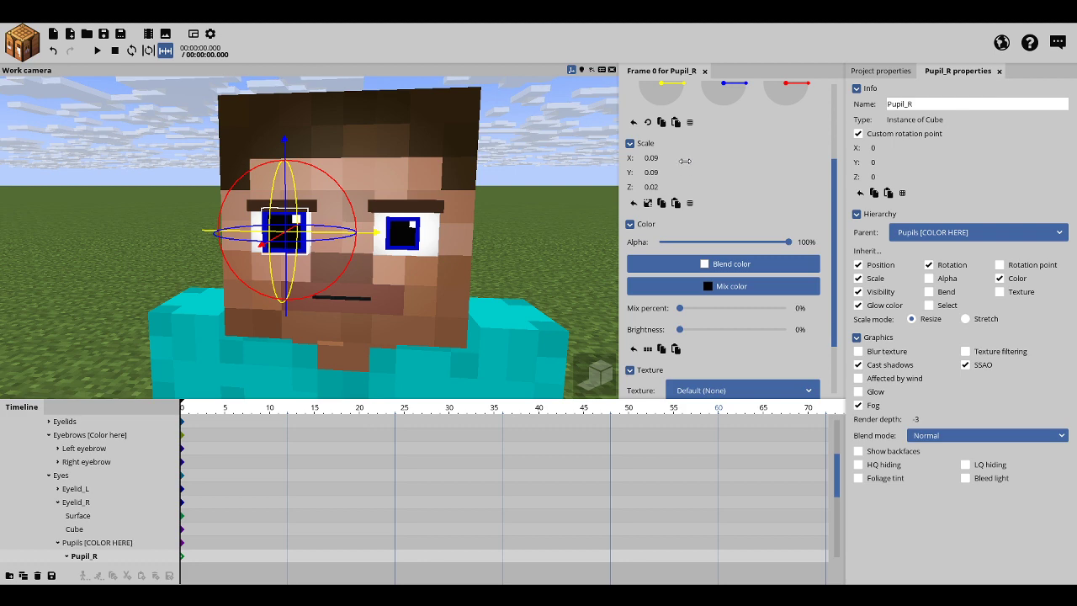
pyautogui.moveTo(519, 155); pyautogui.dragTo(535, 155)
pyautogui.hotkey('ctrl', 'z')
pyautogui.hotkey('ctrl', 'z')
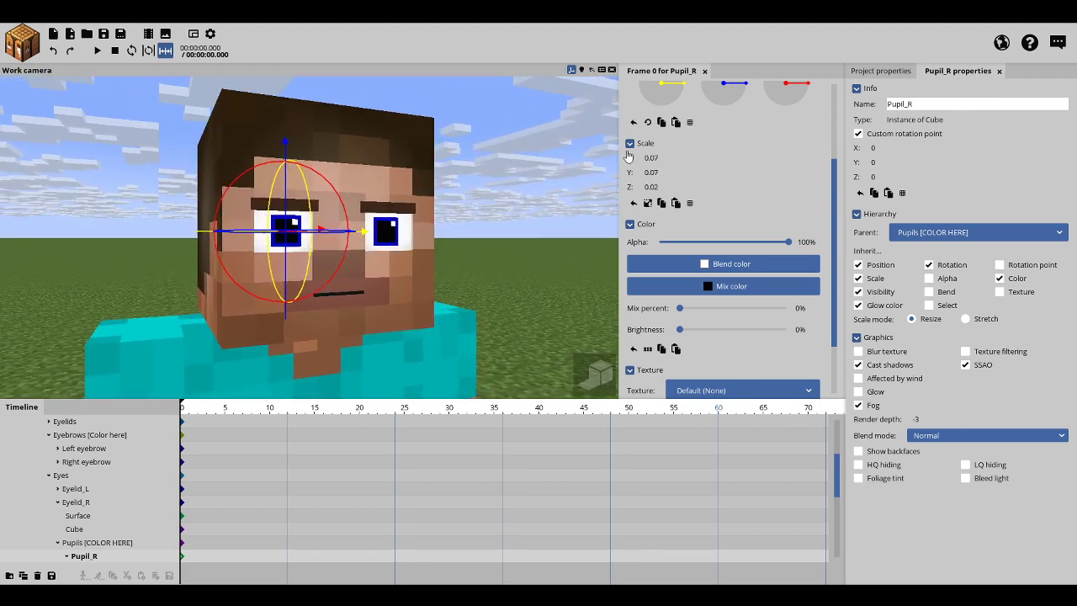
# Step: Try shrinking Pupil_R on the X and Y scale, view the face deselected, and undo the shrinking
pyautogui.moveTo(671, 155); pyautogui.dragTo(650, 172)
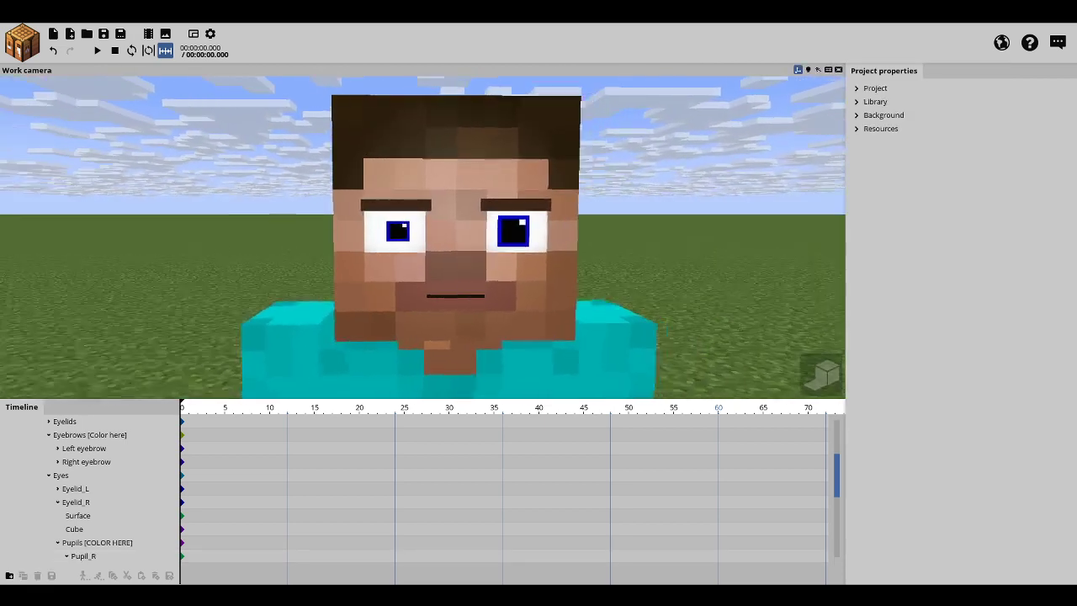
pyautogui.moveTo(551, 202); pyautogui.dragTo(551, 188)
pyautogui.hotkey('ctrl', 'z')
pyautogui.hotkey('ctrl', 'z')
pyautogui.hotkey('ctrl', 'z')
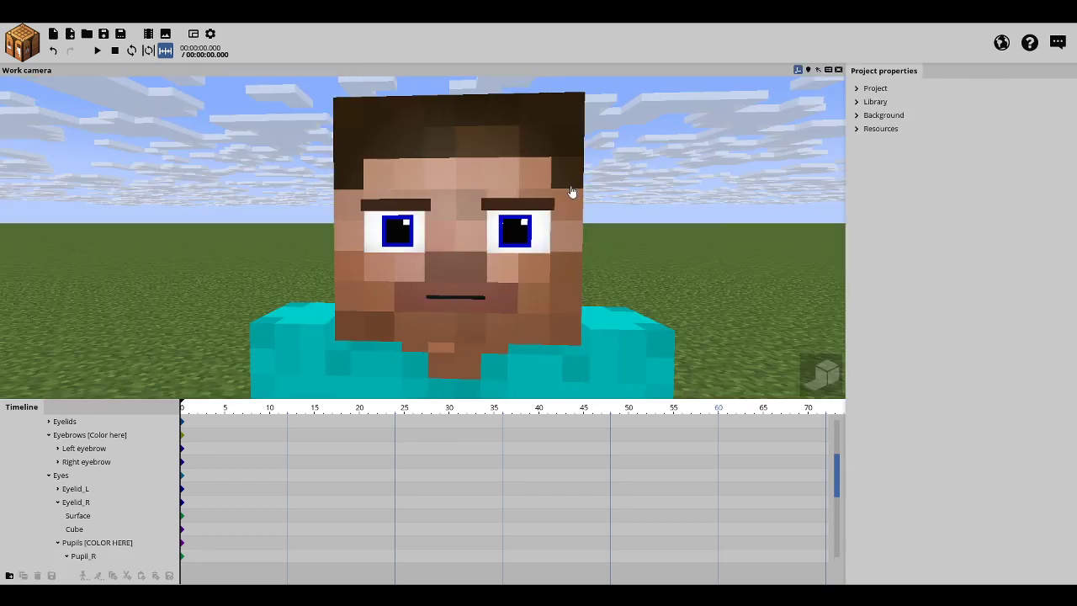
# Step: Save the project and return to the Facial rig folder in the timeline
pyautogui.moveTo(572, 189); pyautogui.dragTo(572, 192, button='right')
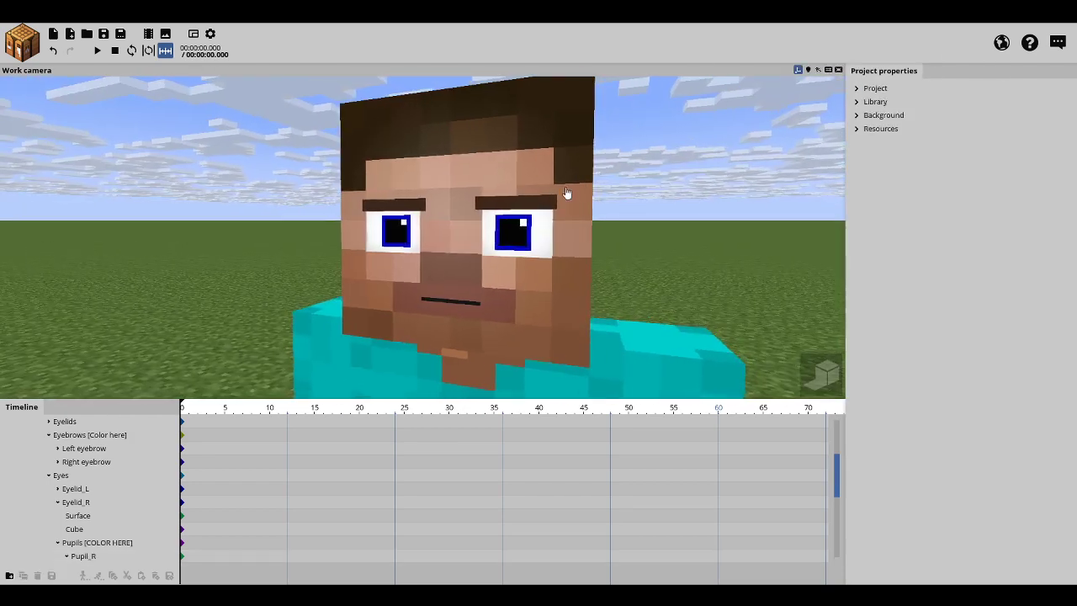
pyautogui.click(103, 34)
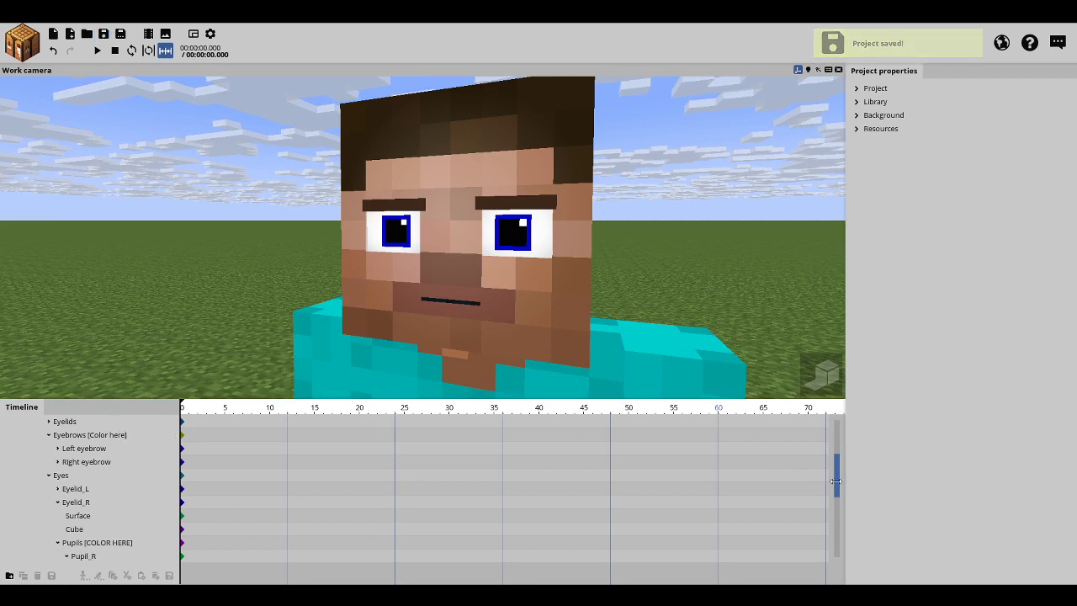
pyautogui.moveTo(836, 488); pyautogui.dragTo(839, 452)
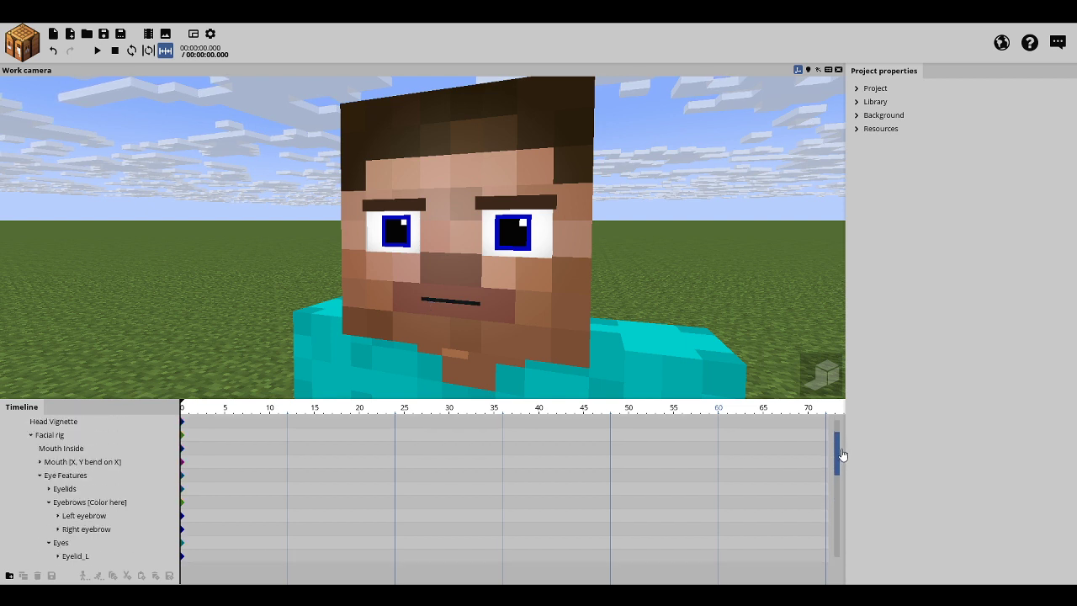
# Step: Expand the Eyelids folder within Eye Features in the timeline and select the Top Eyelids folder
pyautogui.click(39, 476)
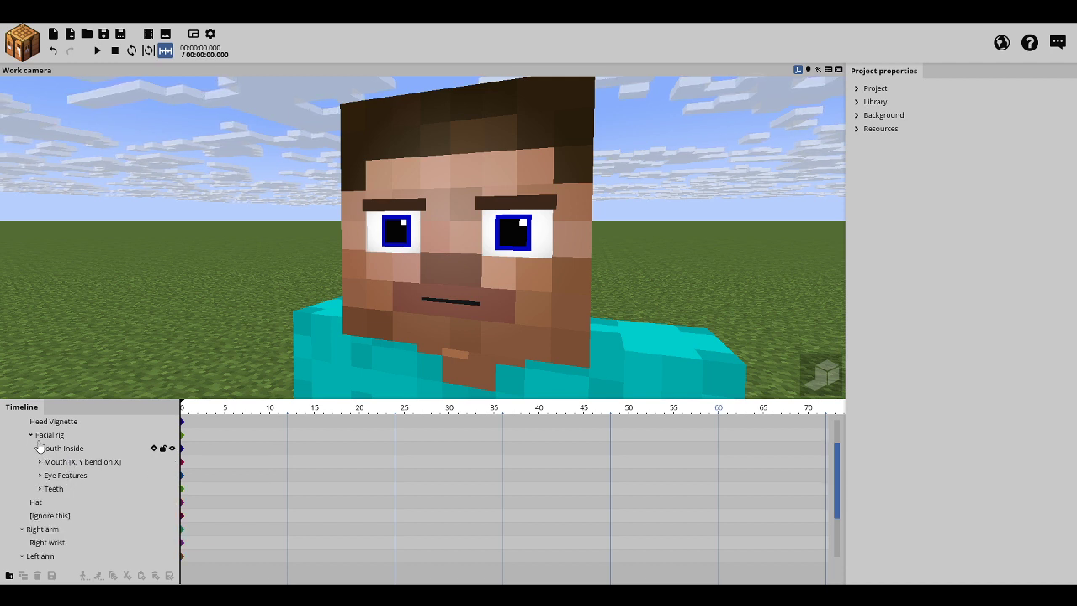
pyautogui.moveTo(836, 475); pyautogui.dragTo(838, 446)
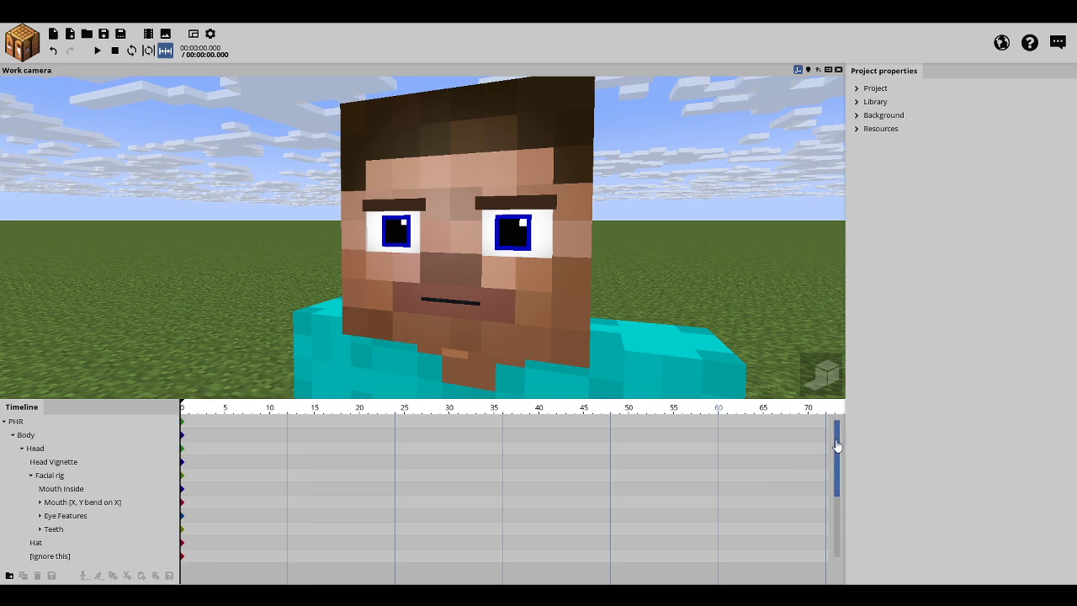
pyautogui.click(39, 515)
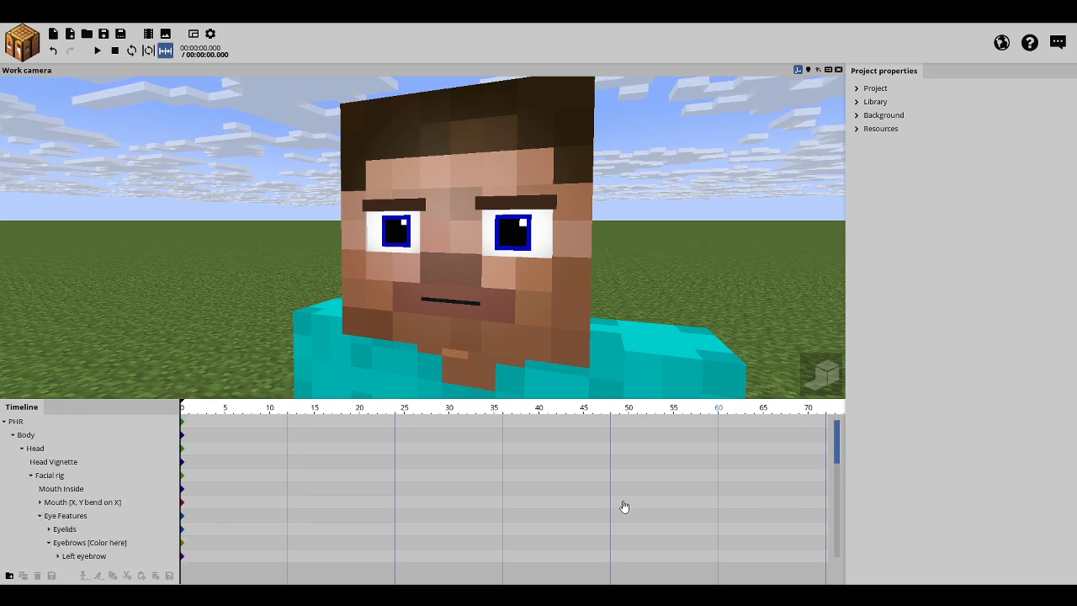
pyautogui.click(76, 529)
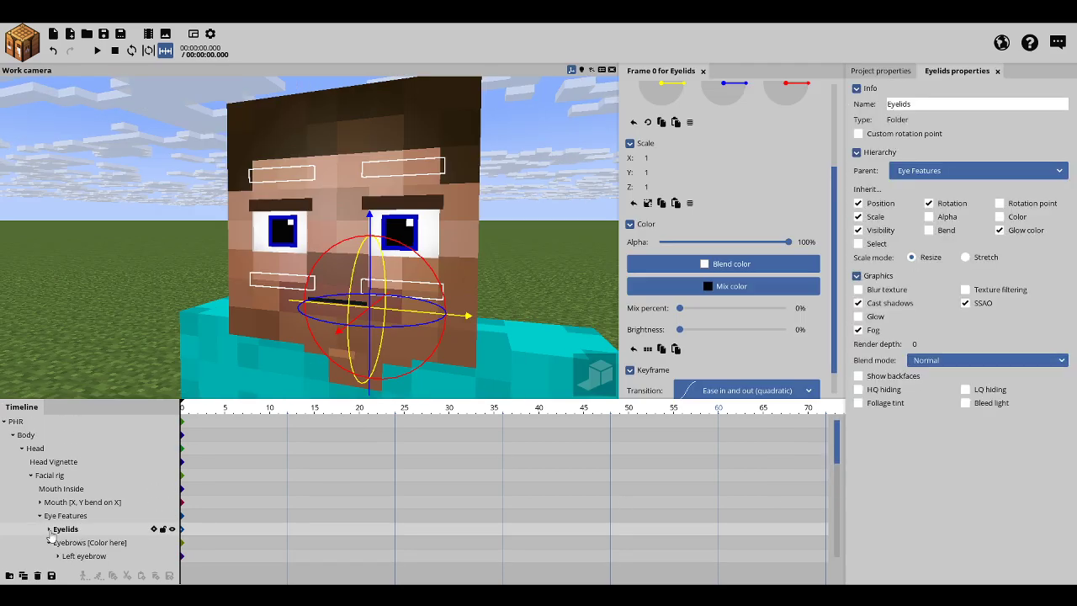
pyautogui.click(48, 529)
pyautogui.click(82, 542)
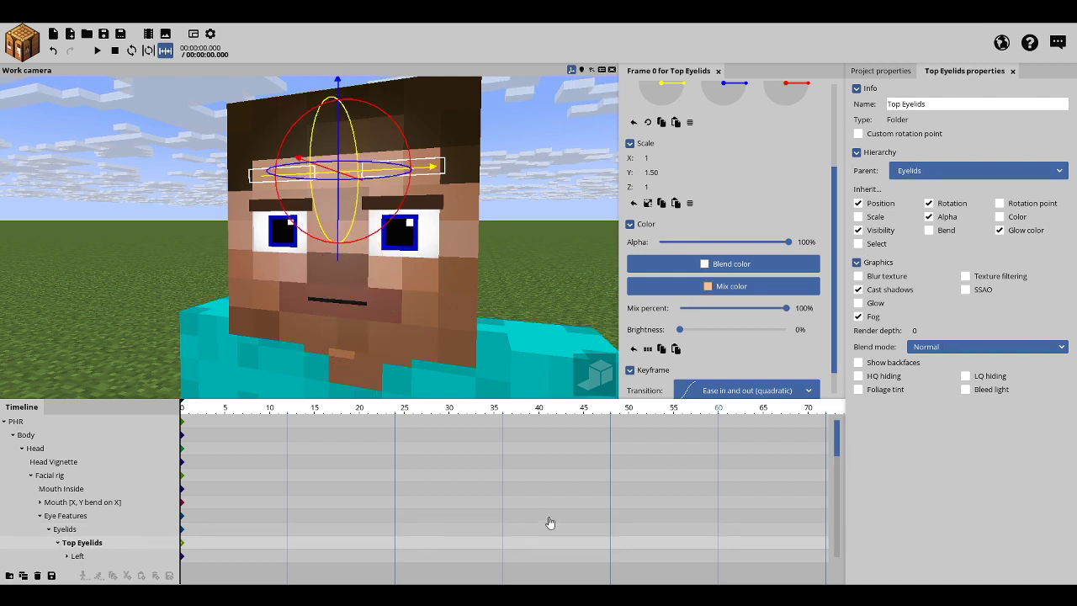
pyautogui.scroll(-5, 837, 437)
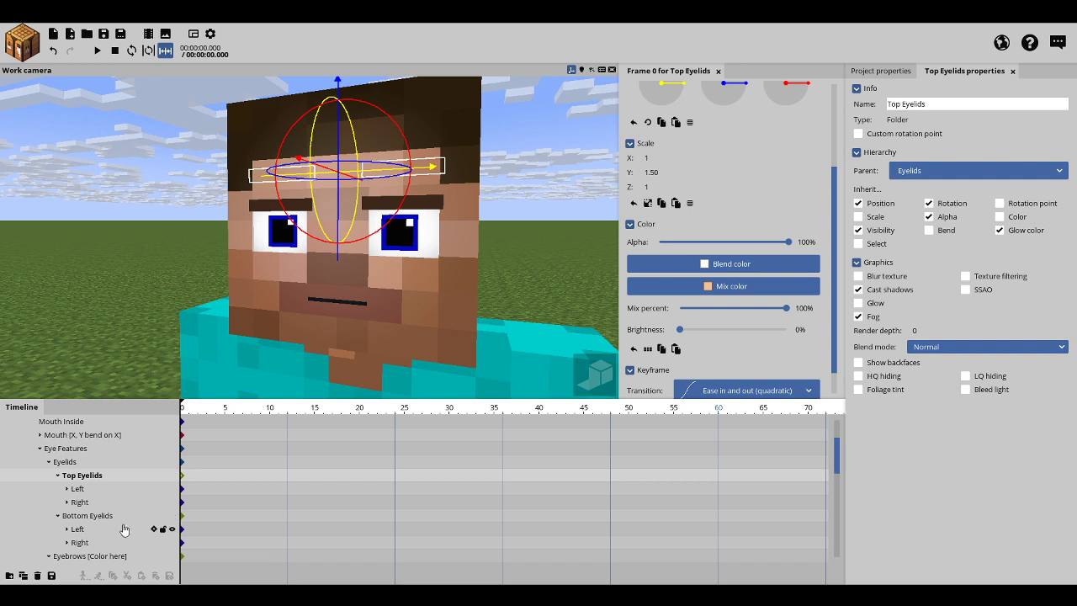
# Step: Raise the Bottom Eyelids folder along the vertical axis to the lower edge of the eyes
pyautogui.click(105, 516)
pyautogui.moveTo(339, 196); pyautogui.dragTo(324, 169)
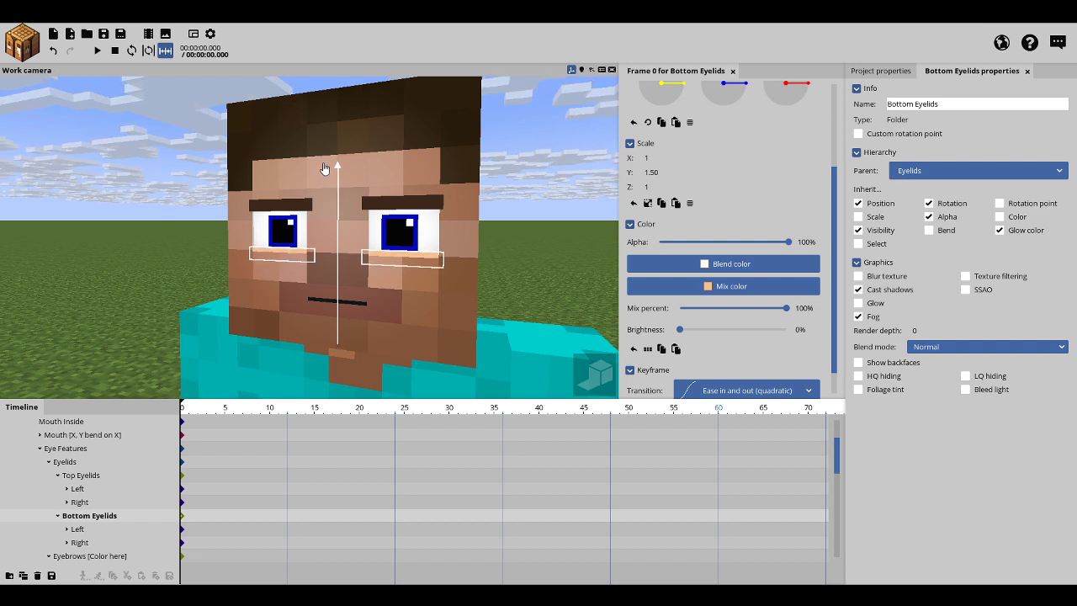
pyautogui.moveTo(324, 168); pyautogui.dragTo(325, 168)
pyautogui.moveTo(225, 181); pyautogui.dragTo(181, 190)
pyautogui.moveTo(172, 179); pyautogui.dragTo(220, 184, button='middle')
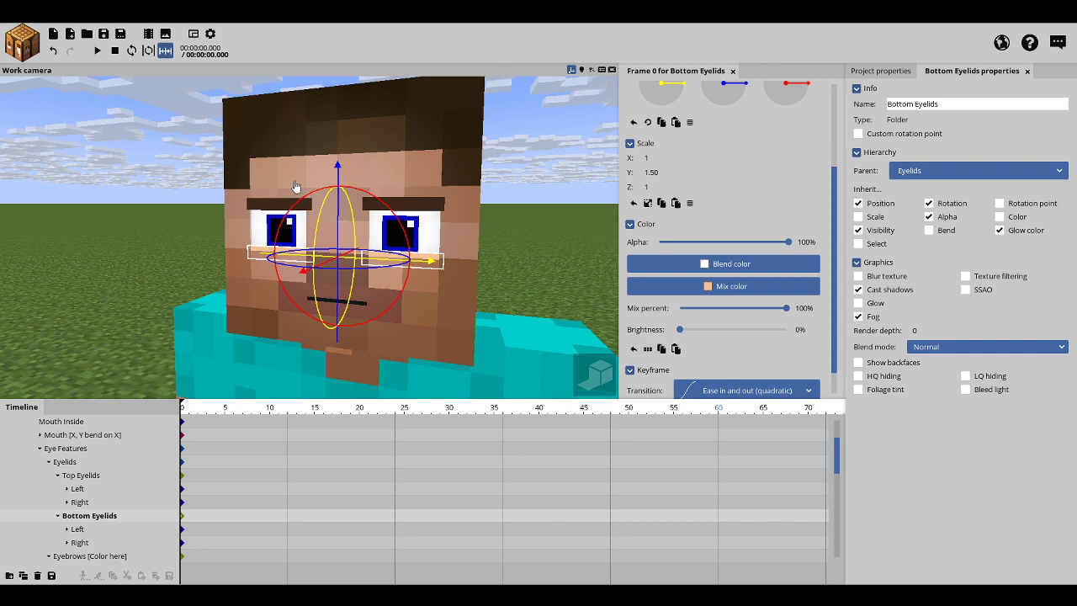
# Step: Change the PHR rig's texture to PoseidonHeir Skin V6 (Rig Base)
pyautogui.click(134, 194)
pyautogui.click(371, 190)
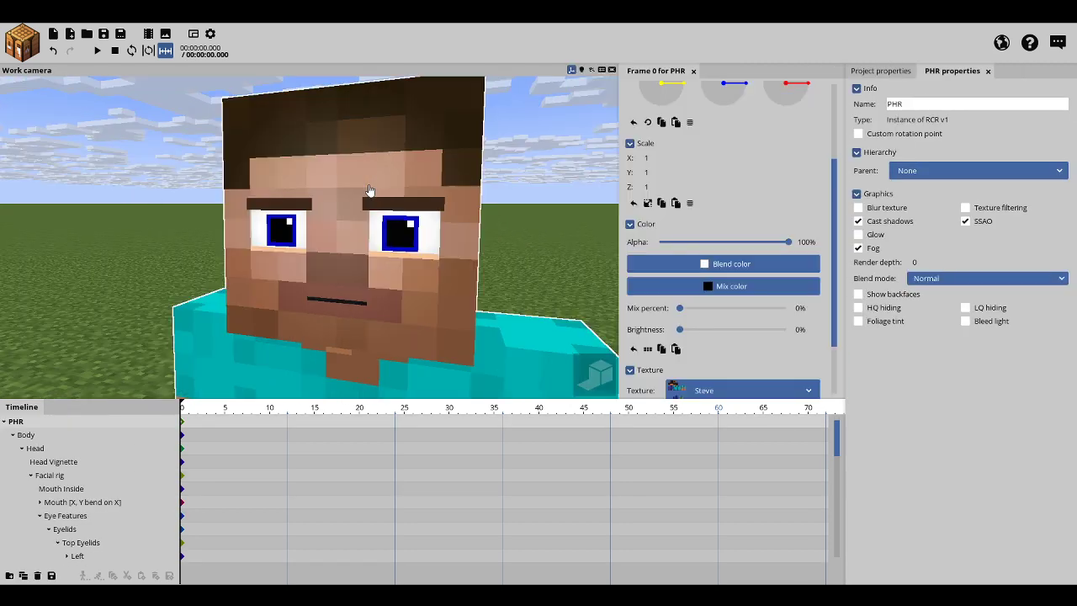
pyautogui.click(741, 386)
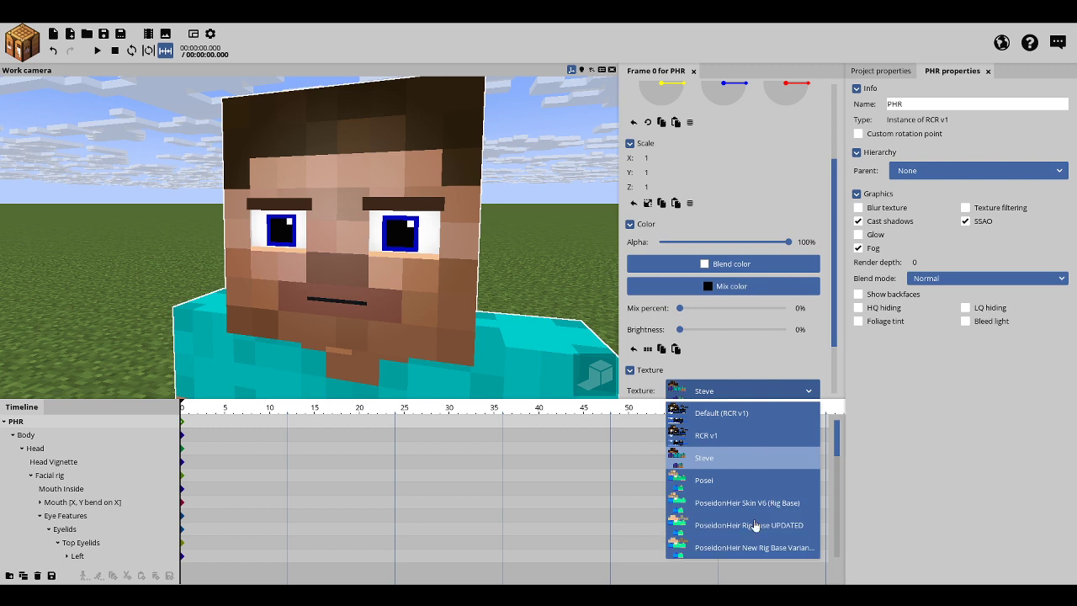
pyautogui.click(733, 505)
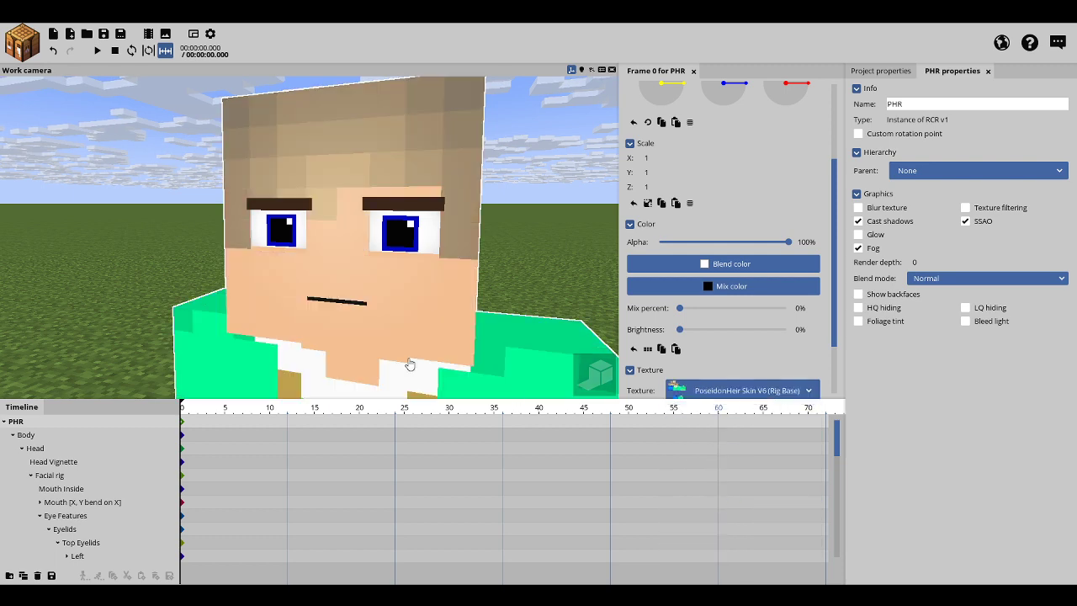
pyautogui.moveTo(96, 239); pyautogui.dragTo(150, 215)
pyautogui.moveTo(96, 241); pyautogui.dragTo(60, 240, button='right')
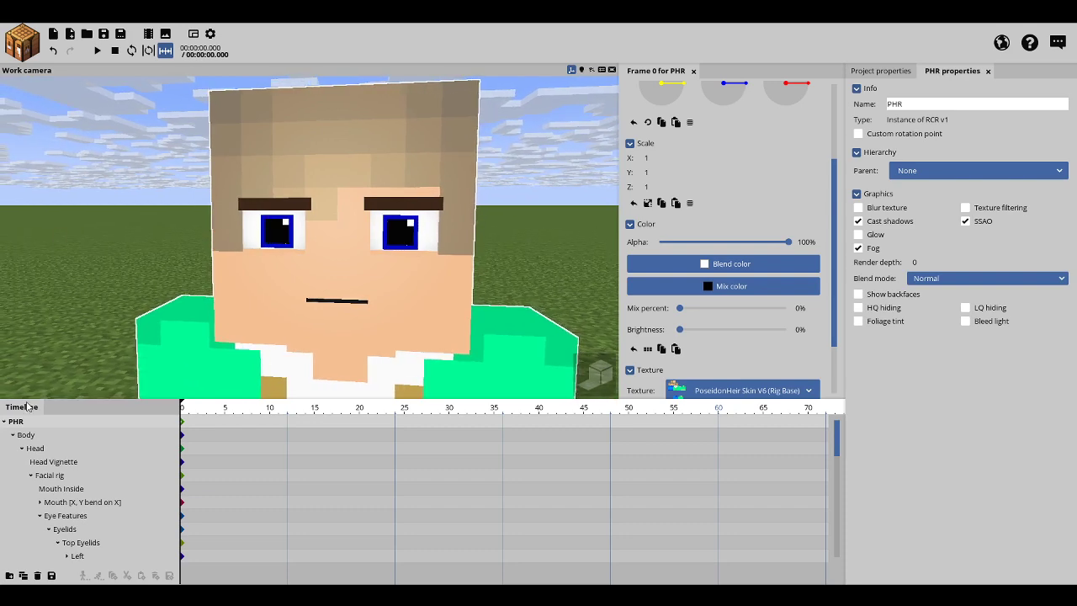
# Step: Examine how the eyelids blend with the face, selecting the Eye Features and Eyelids folders and the Eyelid_R part
pyautogui.click(73, 516)
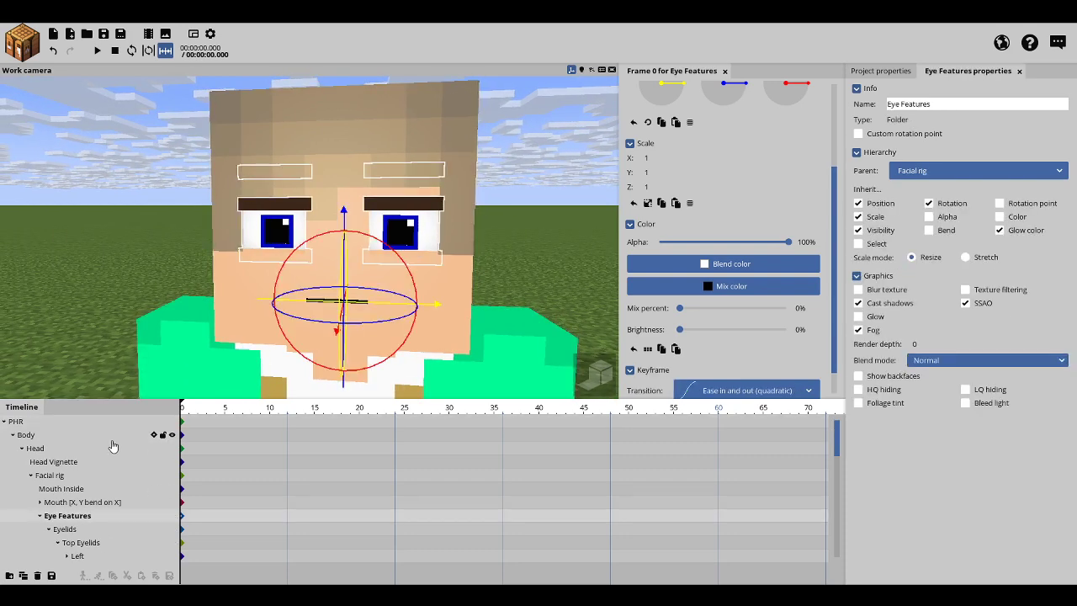
pyautogui.click(74, 530)
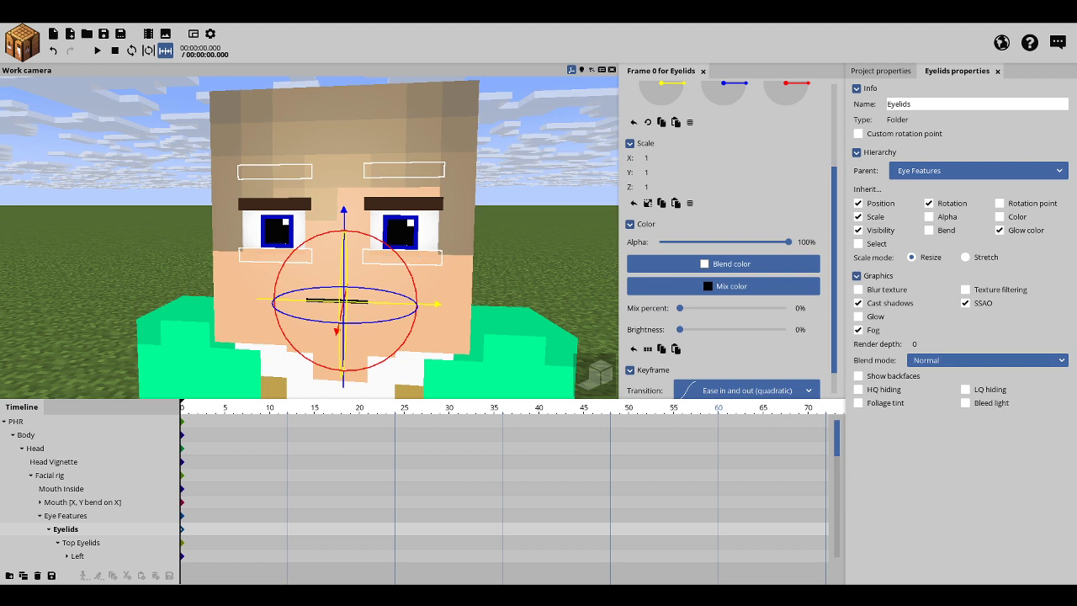
pyautogui.moveTo(835, 444)
pyautogui.mouseDown()
pyautogui.moveTo(833, 480)
pyautogui.moveTo(817, 452)
pyautogui.mouseUp()
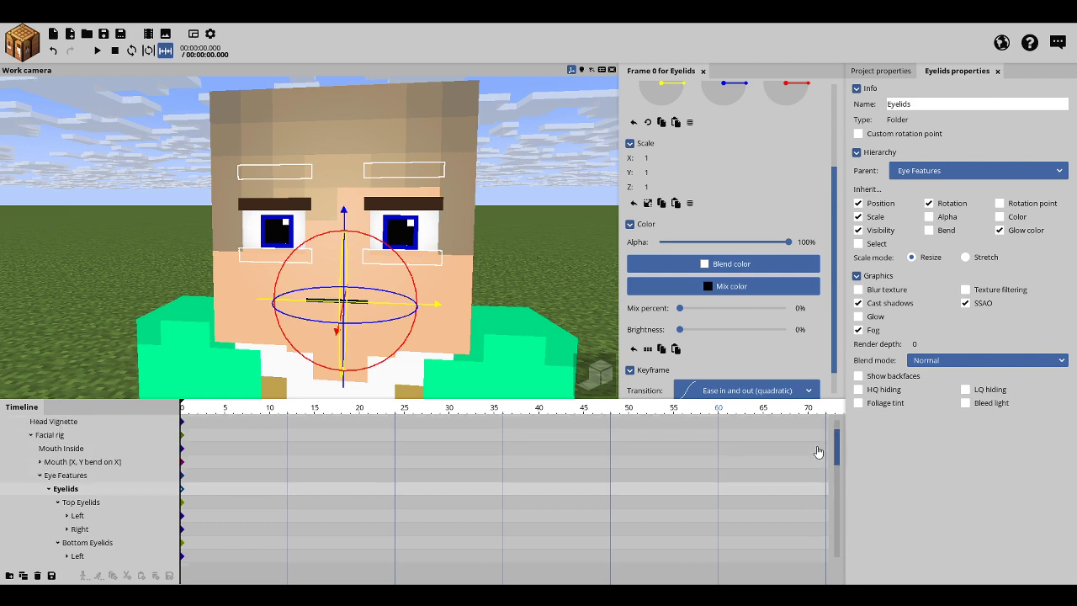
pyautogui.click(523, 241)
pyautogui.click(565, 250)
pyautogui.click(604, 263)
pyautogui.moveTo(604, 263); pyautogui.dragTo(542, 259)
pyautogui.moveTo(555, 264); pyautogui.dragTo(596, 264, button='right')
pyautogui.click(558, 273)
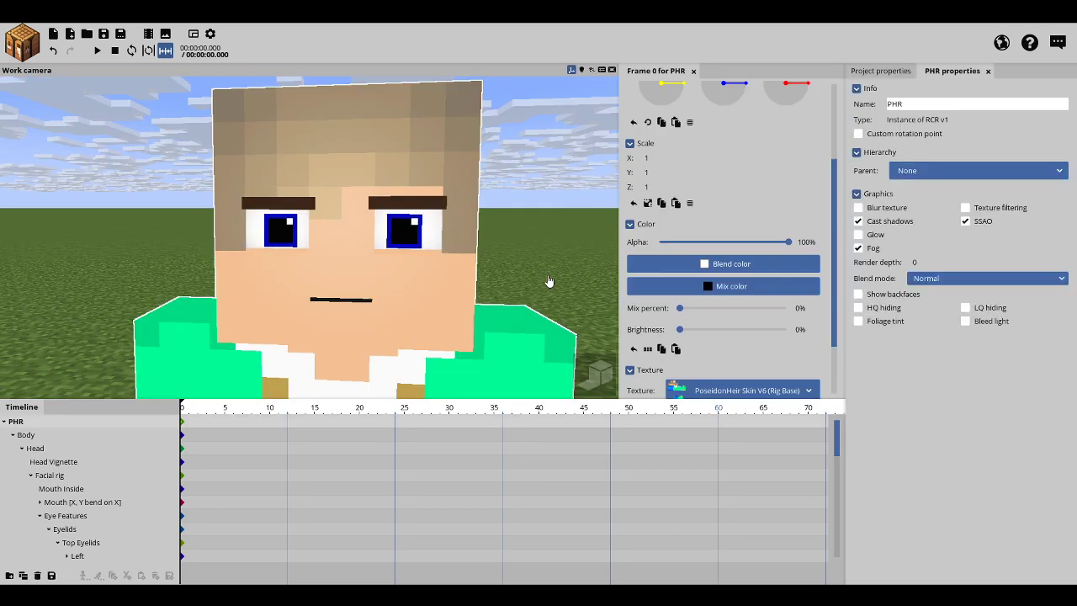
pyautogui.click(422, 259)
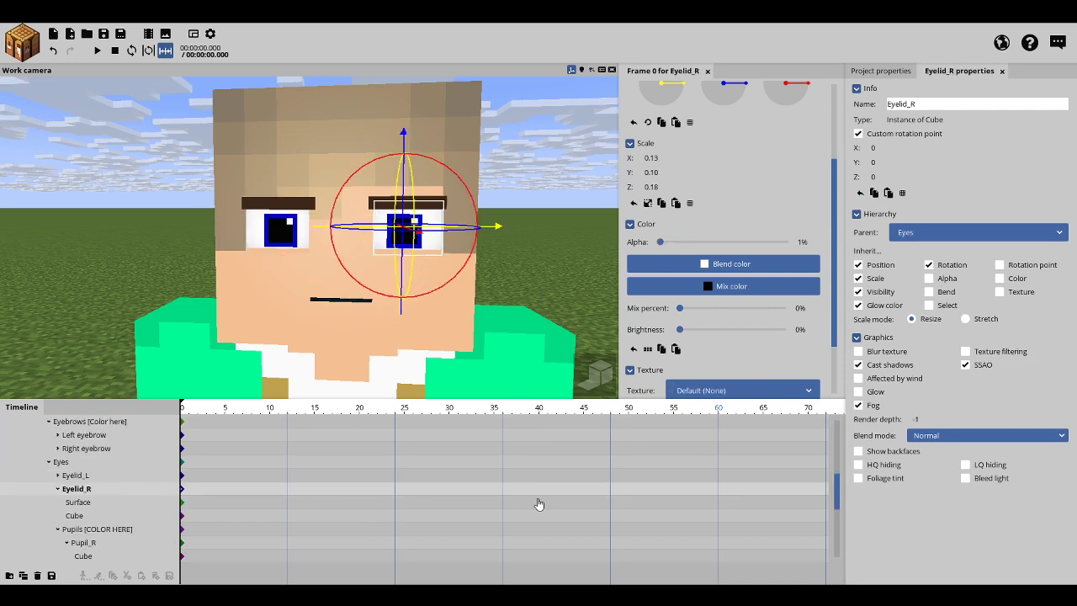
pyautogui.moveTo(836, 497); pyautogui.dragTo(839, 460)
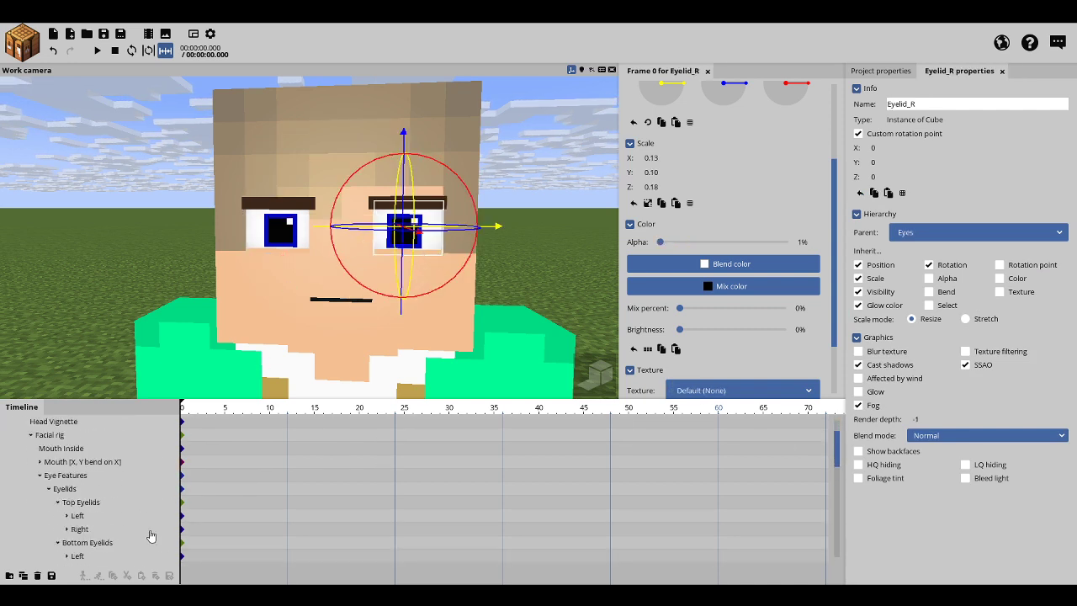
pyautogui.click(84, 489)
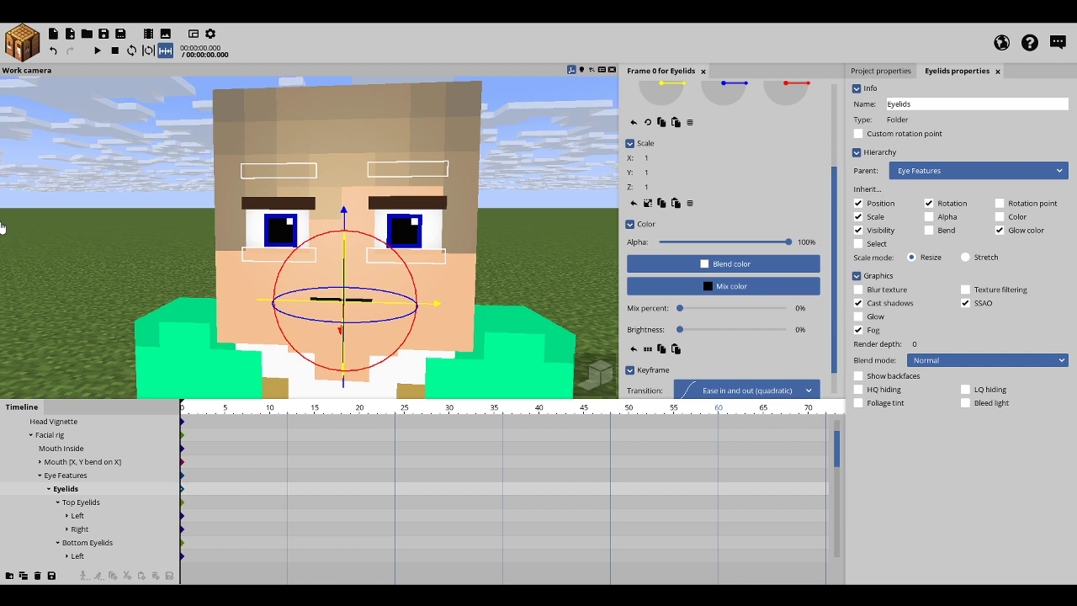
# Step: Inspect the mix color of the Top Eyelids, then select the Bottom Eyelids folder to view its color settings
pyautogui.click(92, 502)
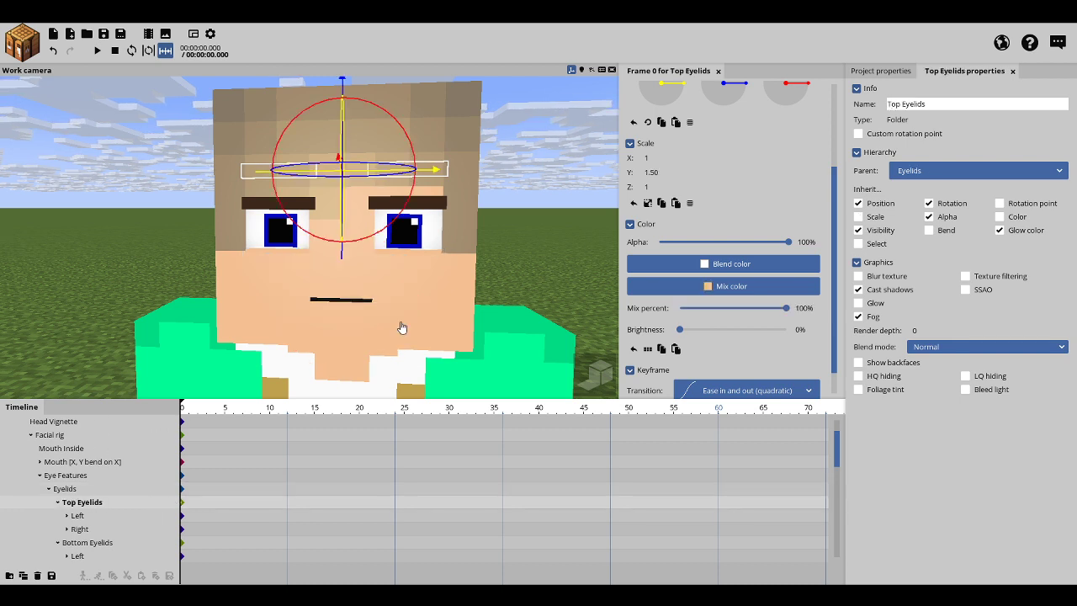
pyautogui.click(719, 287)
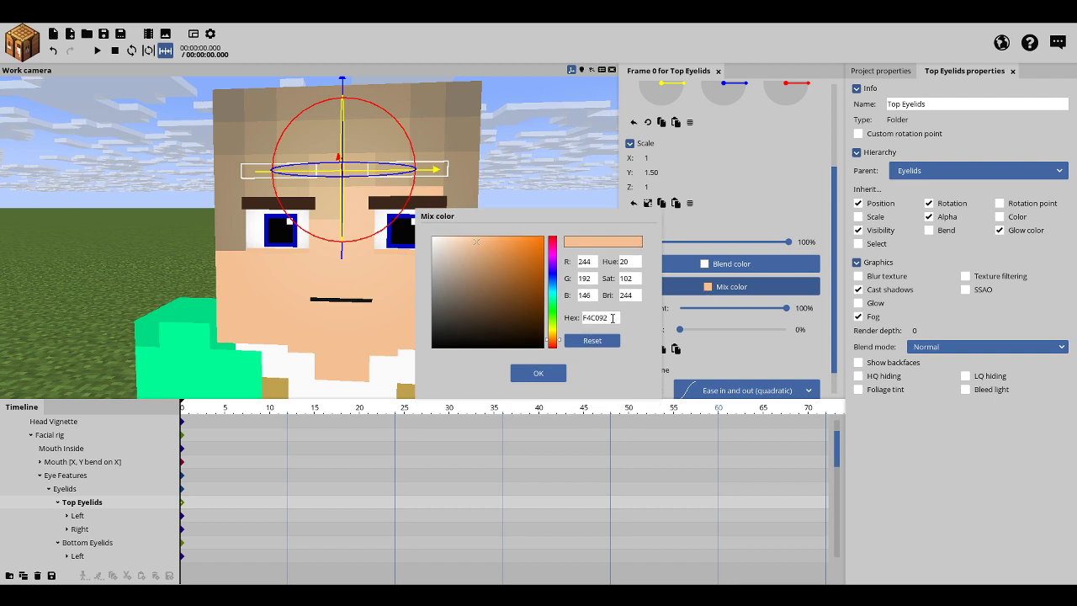
pyautogui.click(529, 375)
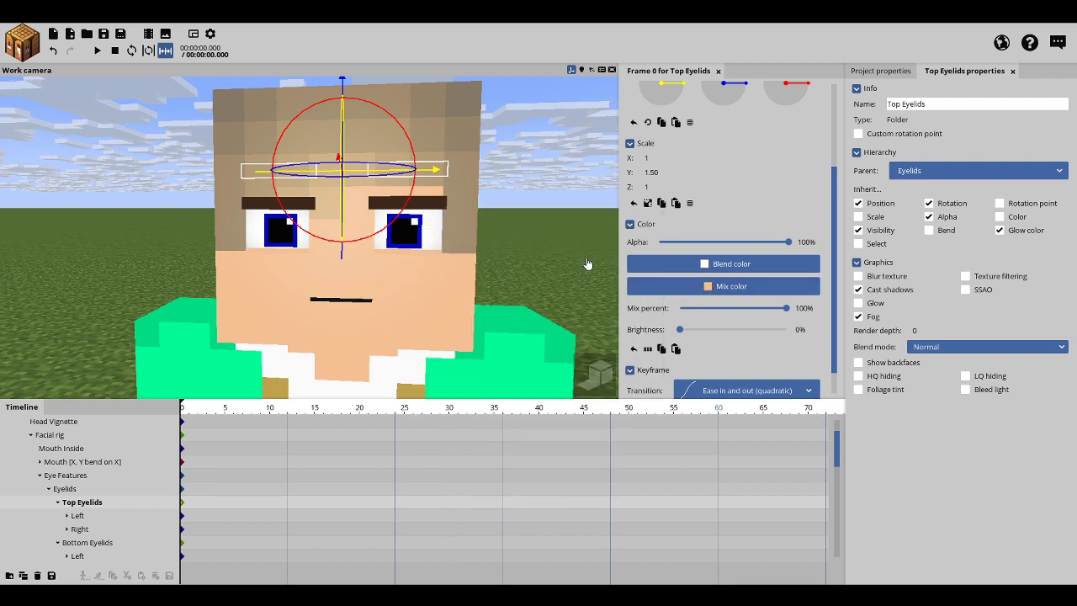
pyautogui.click(80, 530)
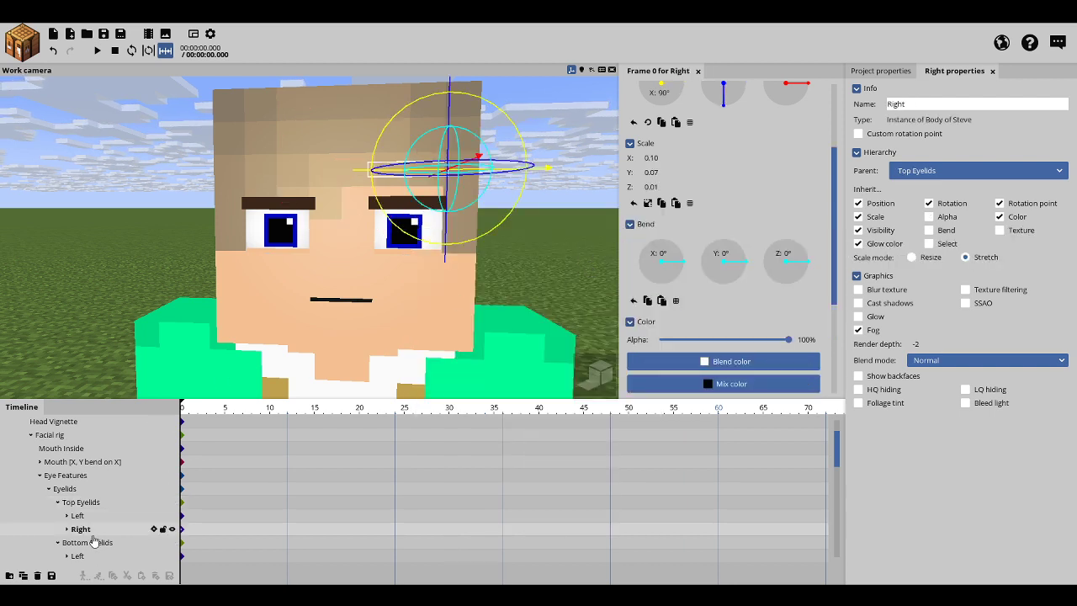
pyautogui.click(88, 542)
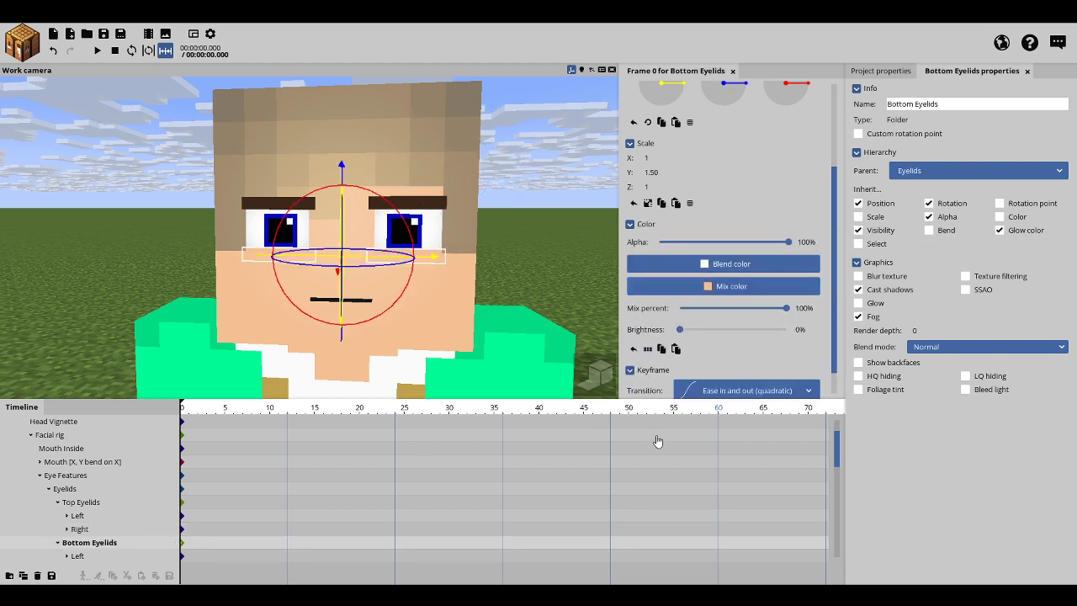
pyautogui.moveTo(838, 441); pyautogui.dragTo(838, 455)
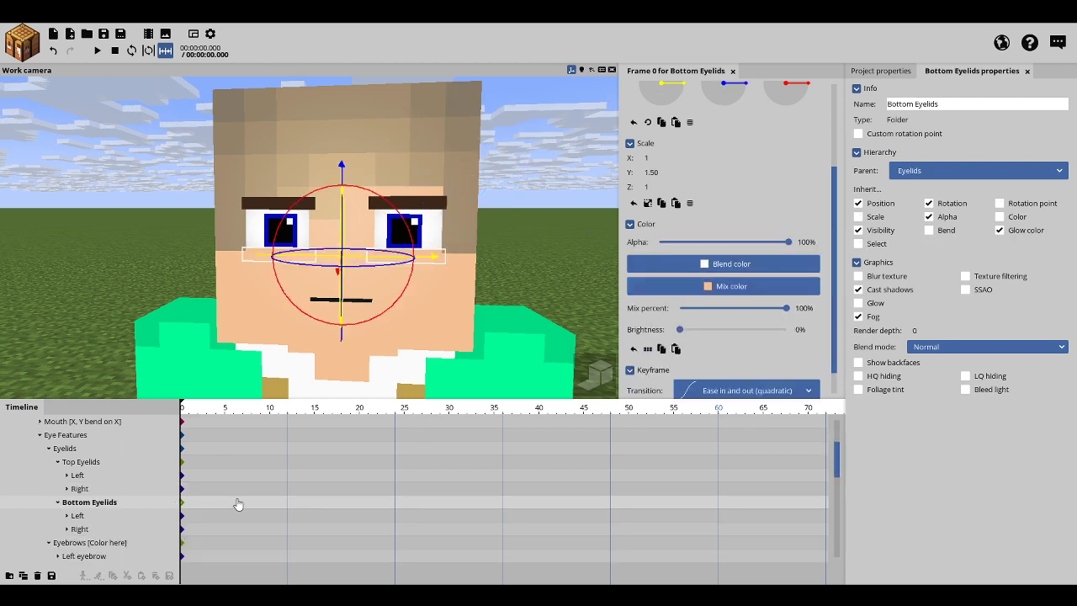
# Step: Set the X bend of the Left part in Bottom Eyelids to -5°
pyautogui.click(92, 515)
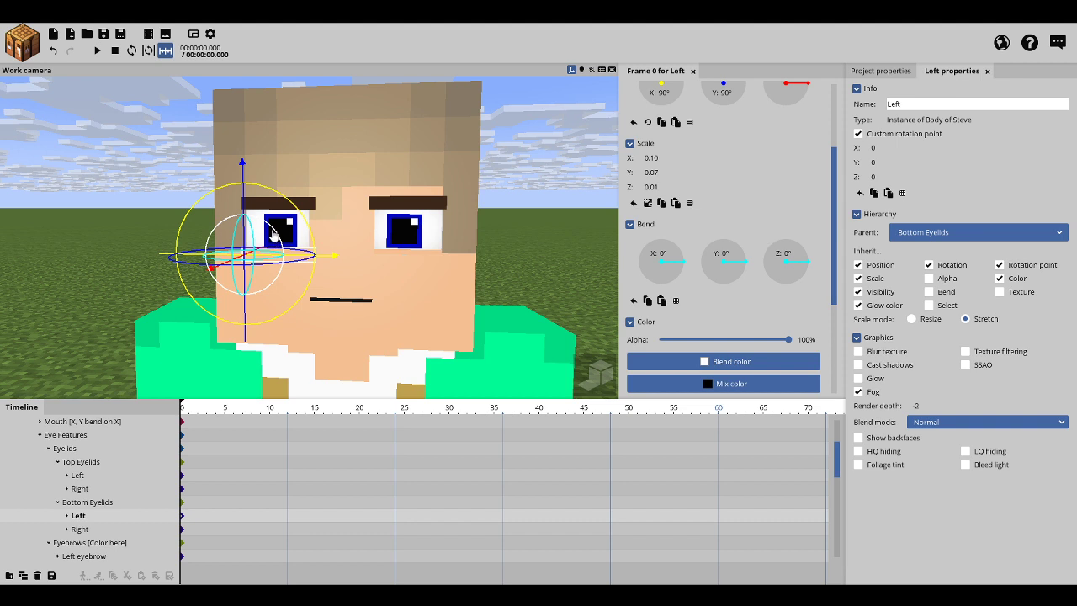
pyautogui.moveTo(271, 232); pyautogui.dragTo(271, 235)
pyautogui.scroll(3, 842, 217)
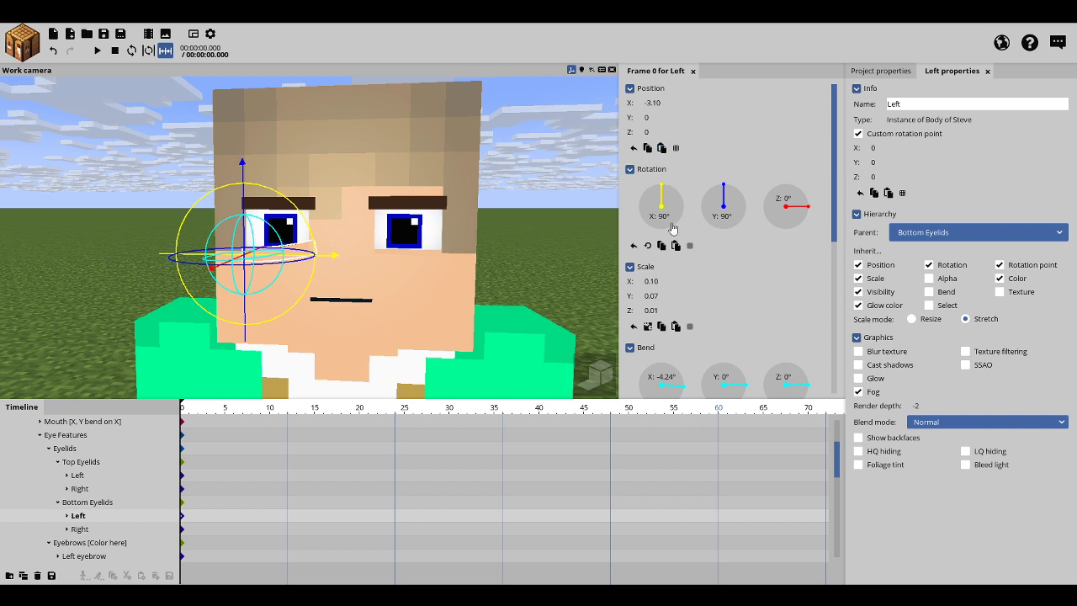
pyautogui.click(667, 377)
pyautogui.write('-5')
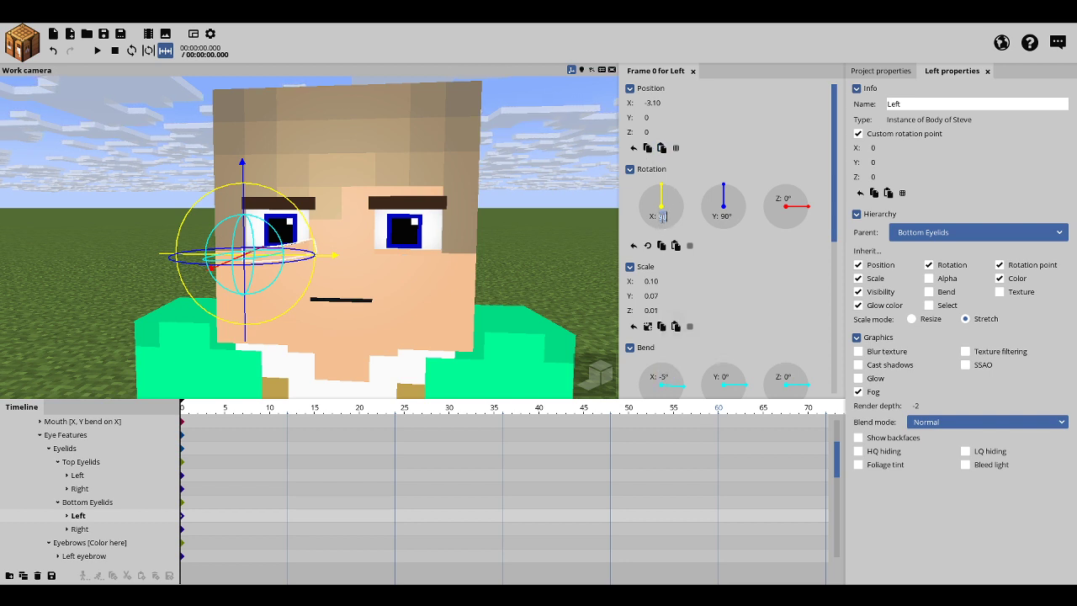
# Step: Set the X rotation of the left bottom eyelid to 95° and deselect it
pyautogui.write('95')
pyautogui.press('BackSpace')
pyautogui.press('BackSpace')
pyautogui.write('9')
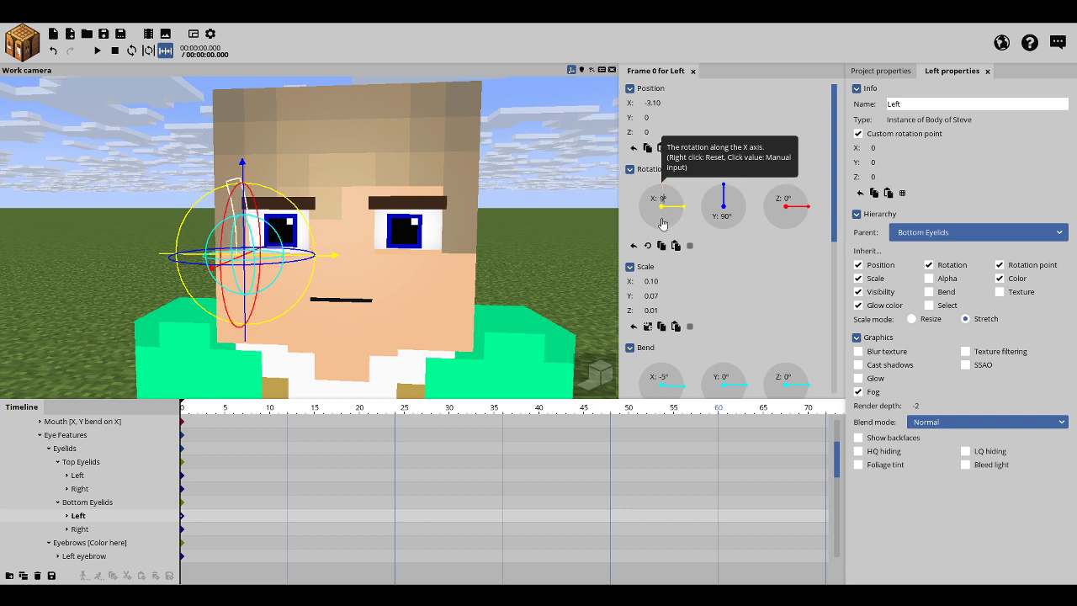
pyautogui.moveTo(662, 223); pyautogui.dragTo(662, 216)
pyautogui.click(593, 240)
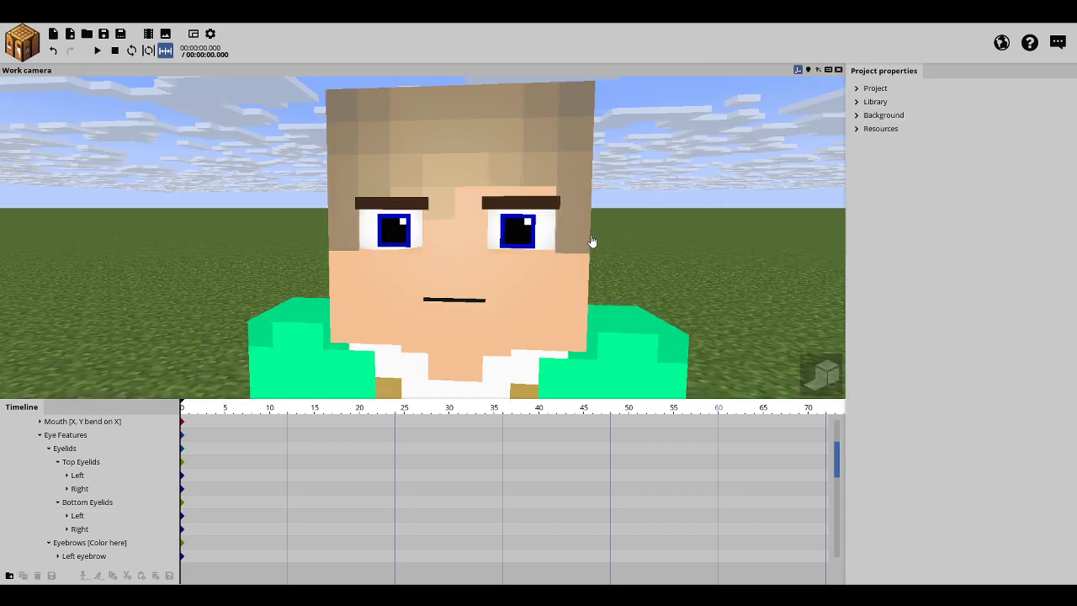
# Step: Try changing the X rotation of the Left part in Bottom Eyelids again and undo the change
pyautogui.moveTo(592, 243)
pyautogui.mouseDown()
pyautogui.moveTo(623, 243)
pyautogui.moveTo(599, 244)
pyautogui.mouseUp()
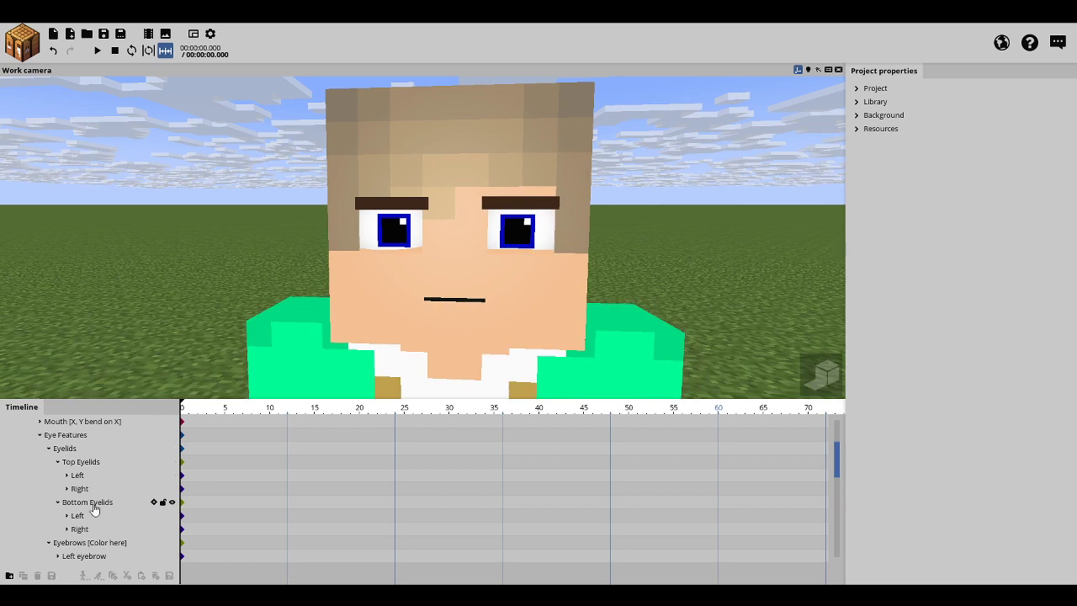
pyautogui.click(85, 502)
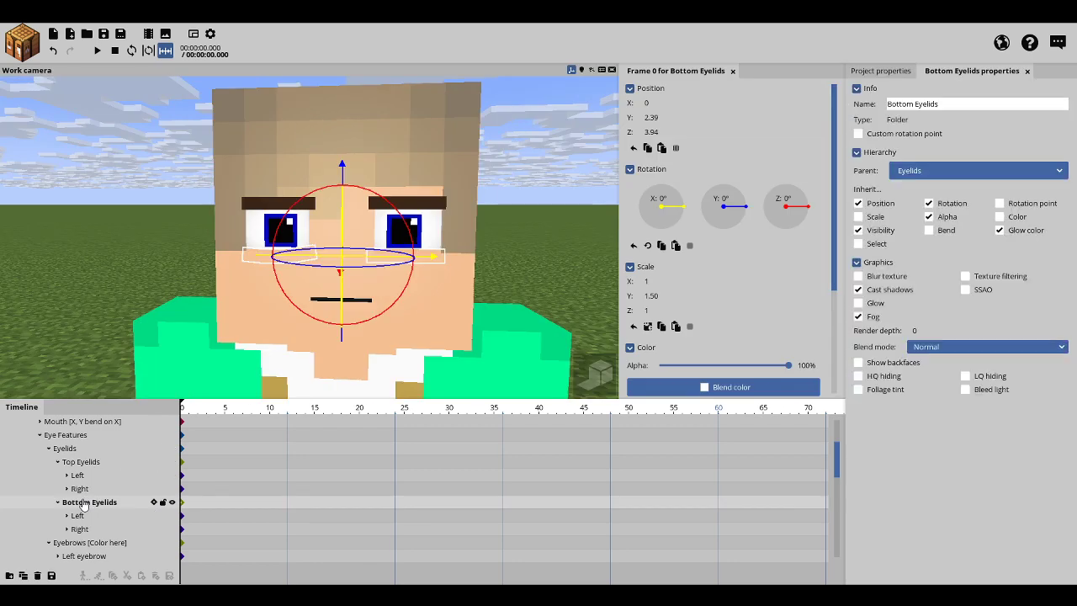
pyautogui.click(88, 529)
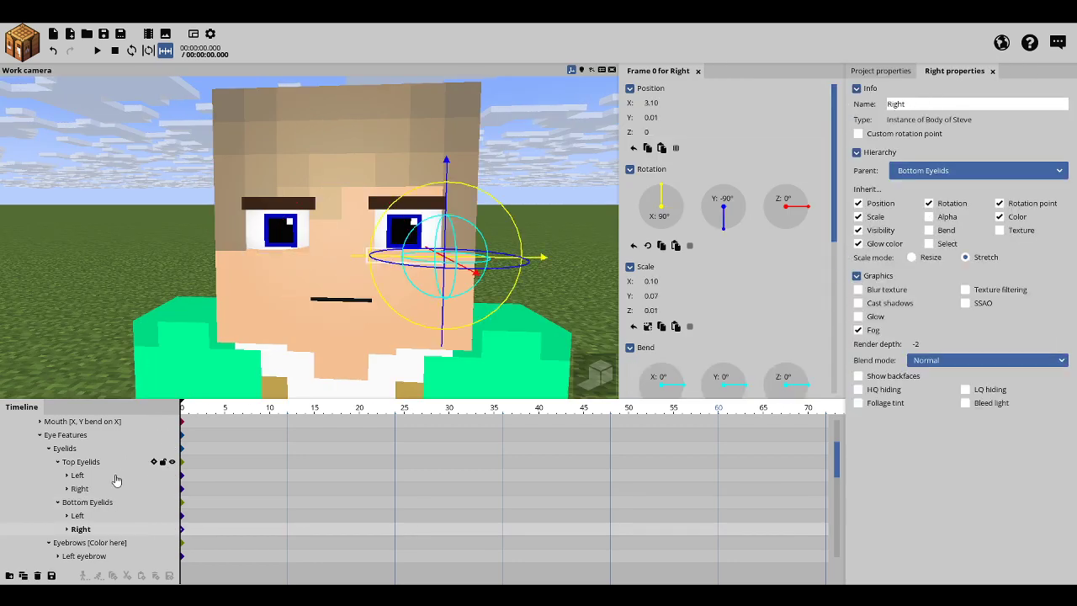
pyautogui.click(85, 516)
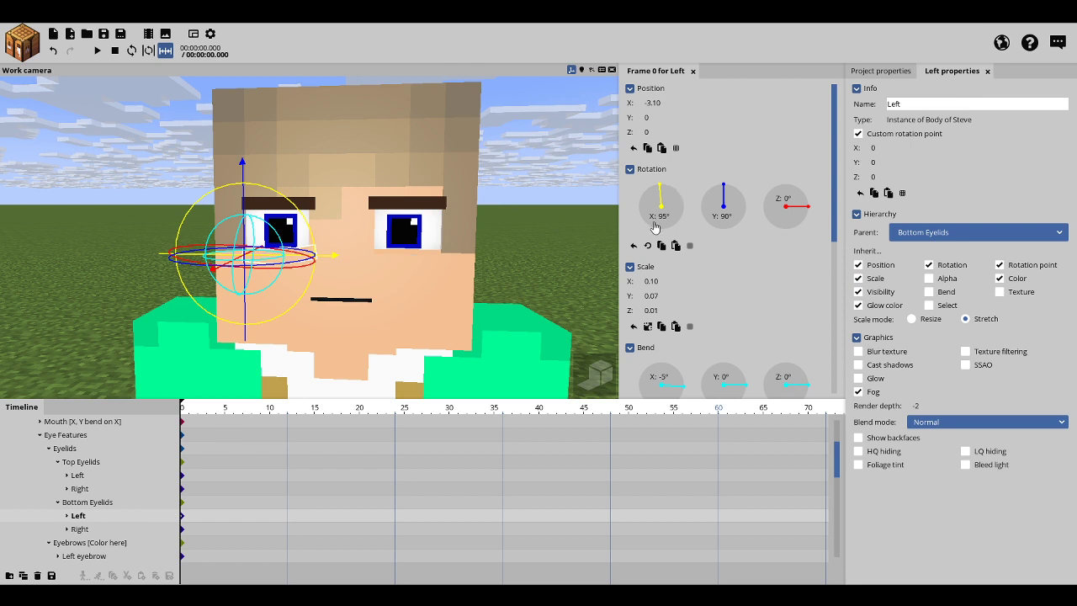
pyautogui.moveTo(656, 227); pyautogui.dragTo(663, 215)
pyautogui.hotkey('ctrl', 'z')
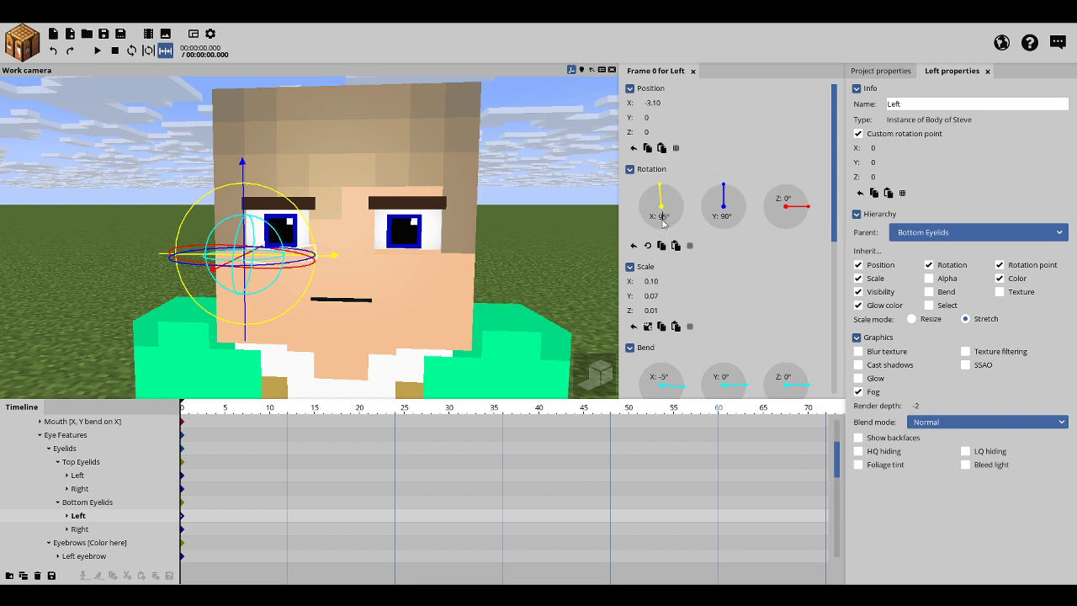
# Step: Set the X rotation of the left bottom eyelid to 98° and deselect it
pyautogui.click(663, 216)
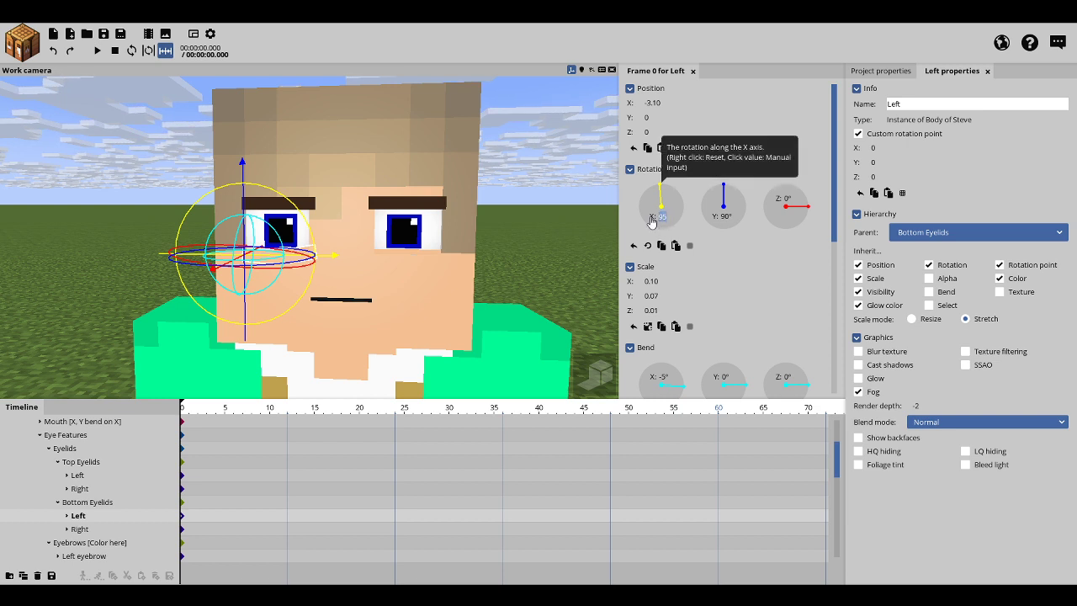
pyautogui.write('97')
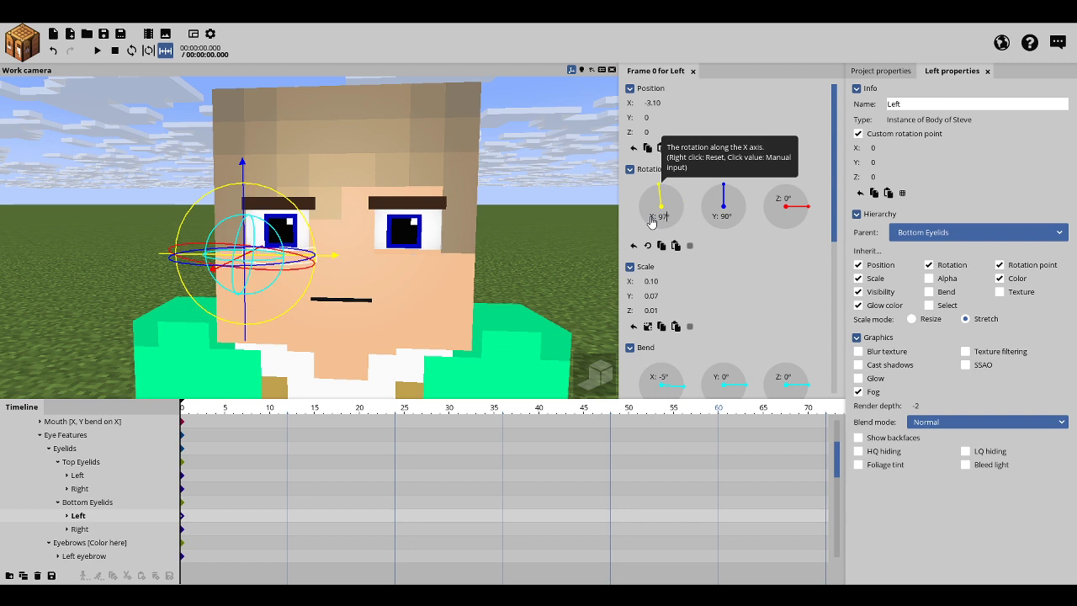
pyautogui.press('BackSpace')
pyautogui.write('8')
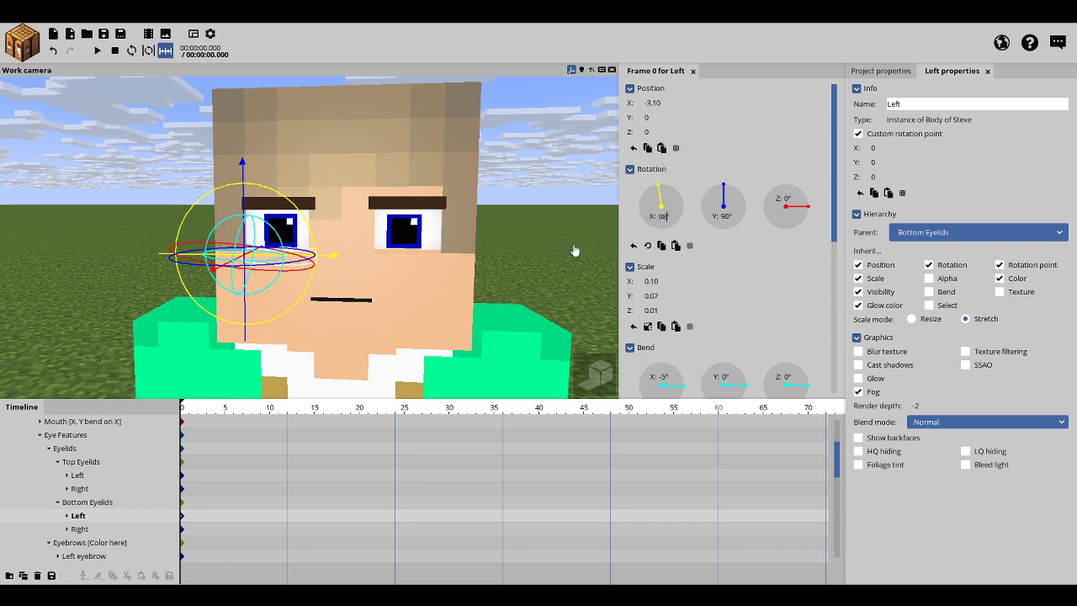
pyautogui.click(575, 251)
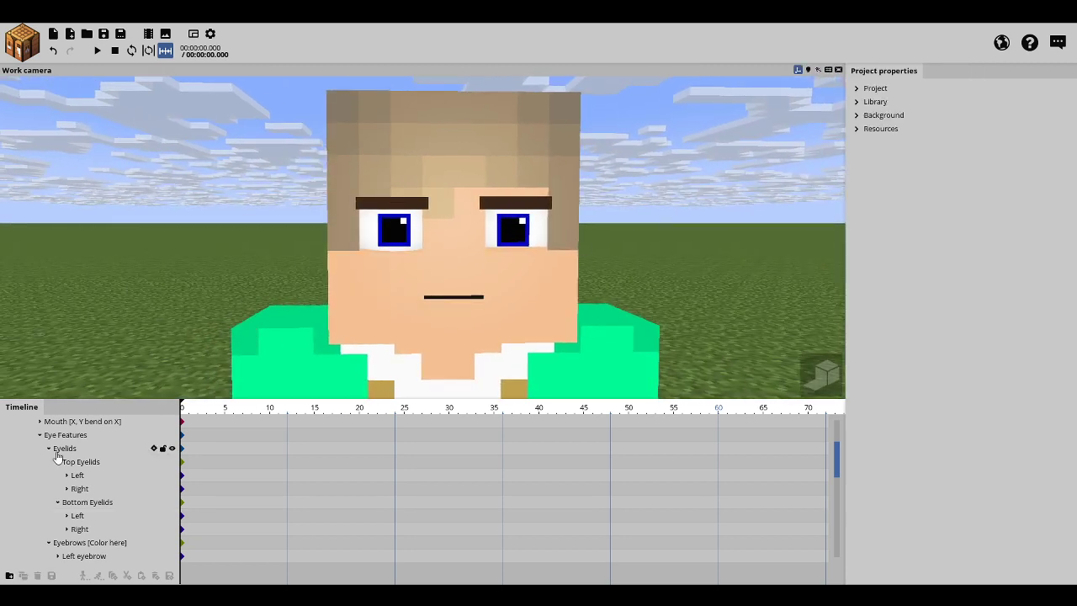
# Step: Select the left bottom eyelid, PHR and Head Vignette in turn to examine the adjusted eyelid on the face
pyautogui.click(84, 502)
pyautogui.click(77, 515)
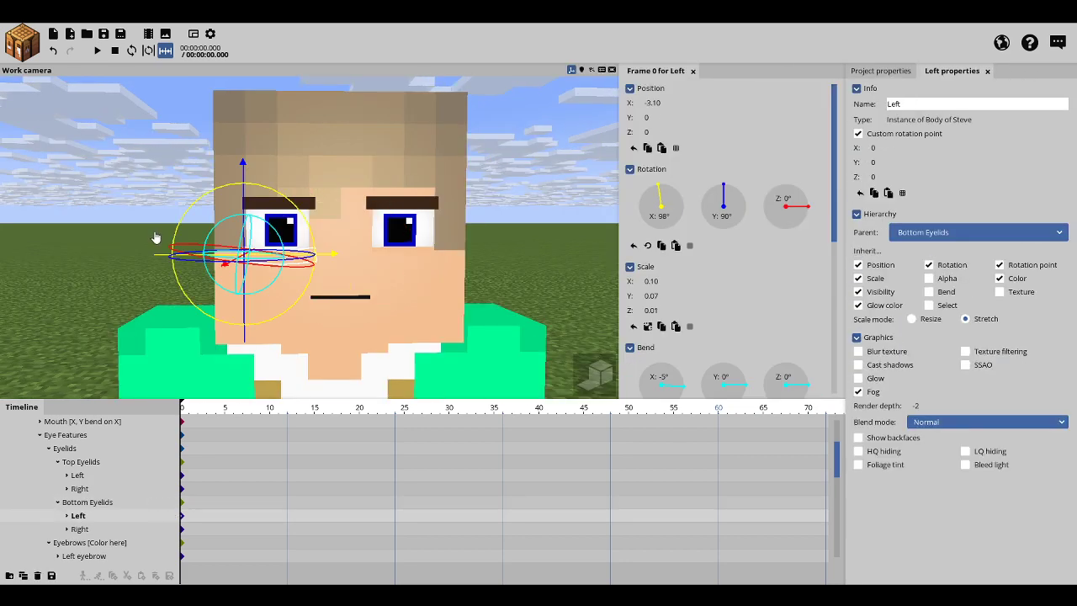
pyautogui.click(143, 185)
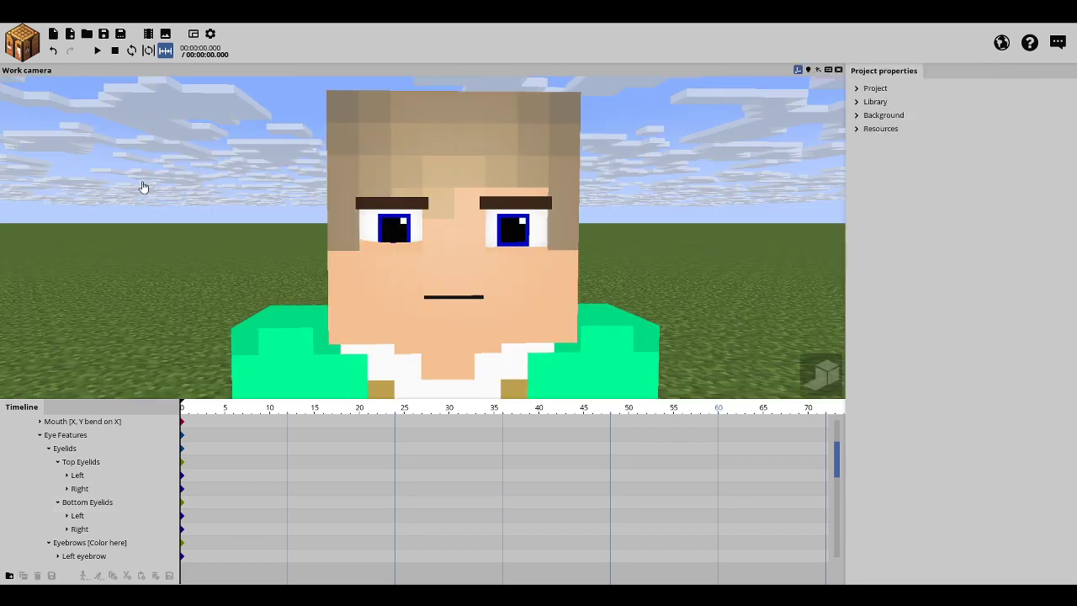
pyautogui.moveTo(381, 191); pyautogui.dragTo(403, 200)
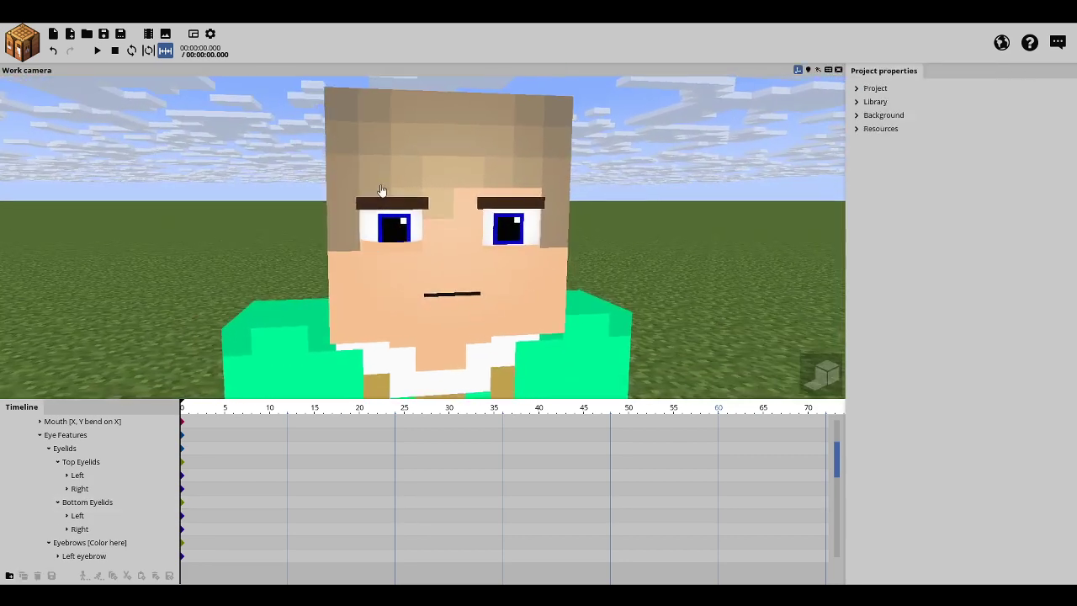
pyautogui.click(399, 205)
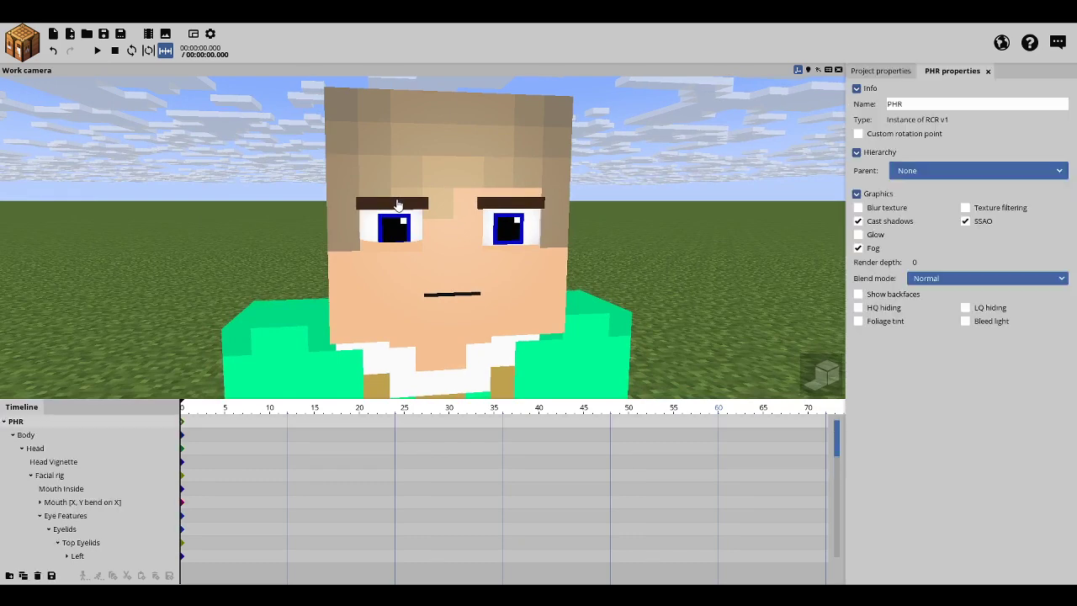
pyautogui.click(329, 300)
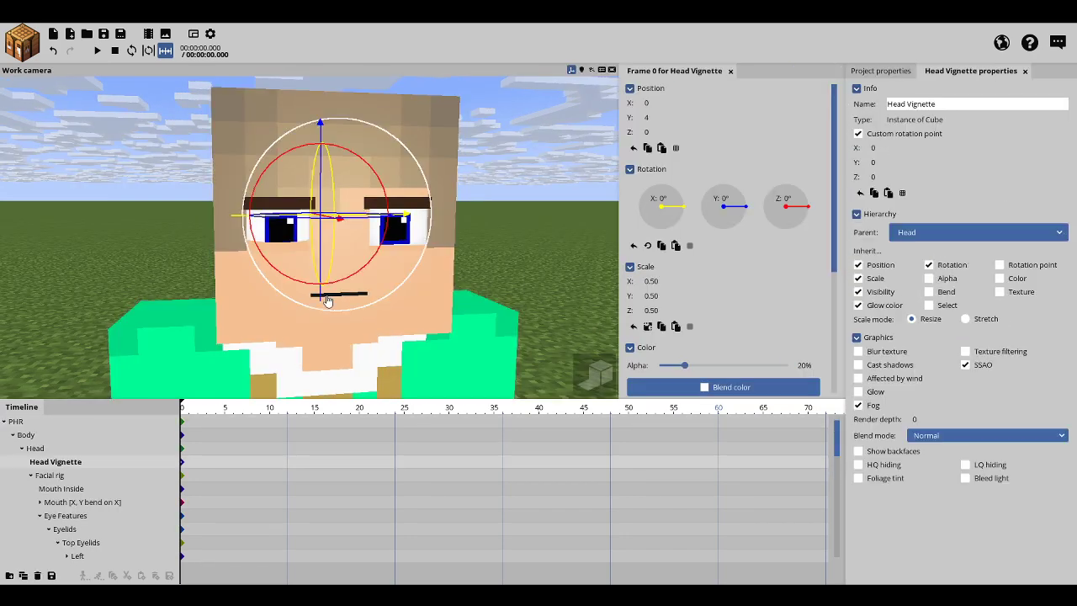
pyautogui.click(112, 218)
pyautogui.moveTo(112, 218); pyautogui.dragTo(106, 216)
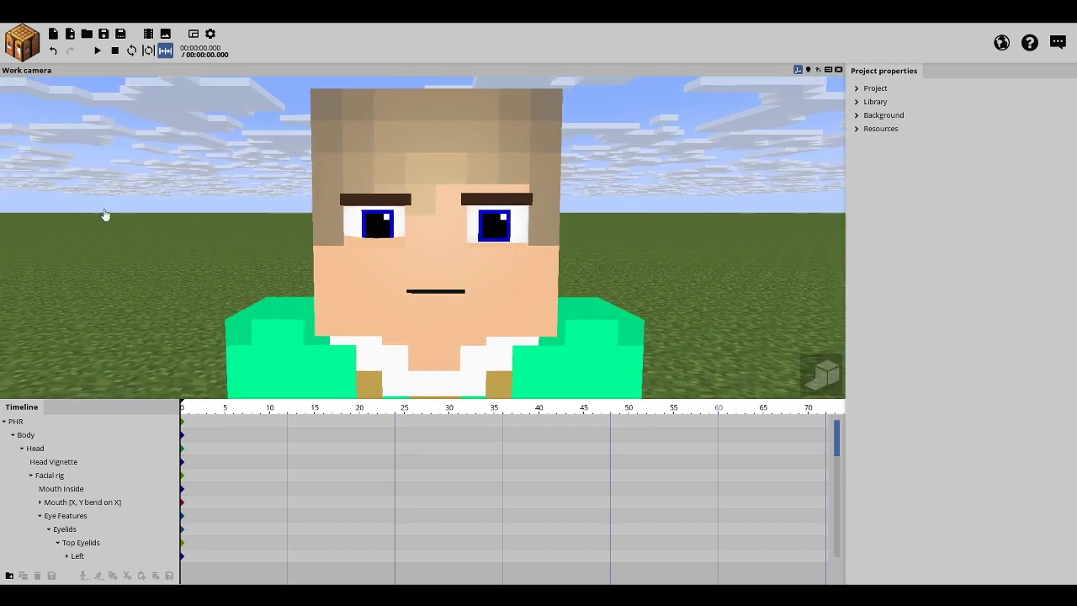
# Step: Undo the rotation and bend changes made to the left bottom eyelid
pyautogui.hotkey('ctrl', 'z')
pyautogui.hotkey('ctrl', 'z')
pyautogui.hotkey('ctrl', 'z')
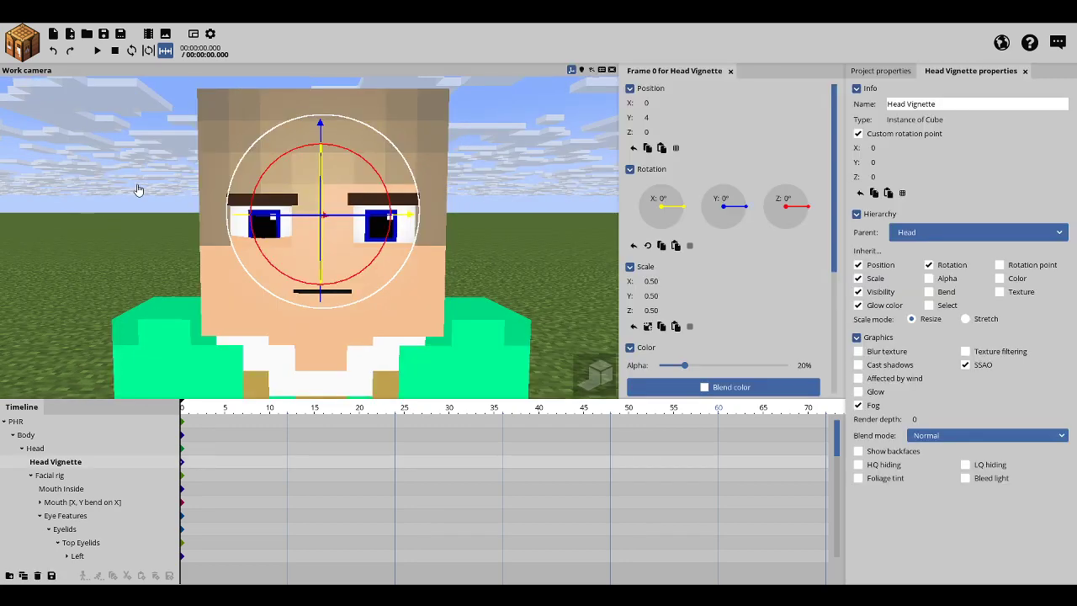
pyautogui.hotkey('ctrl', 'z')
pyautogui.hotkey('ctrl', 'z')
pyautogui.hotkey('ctrl', 'z')
pyautogui.hotkey('ctrl', 'z')
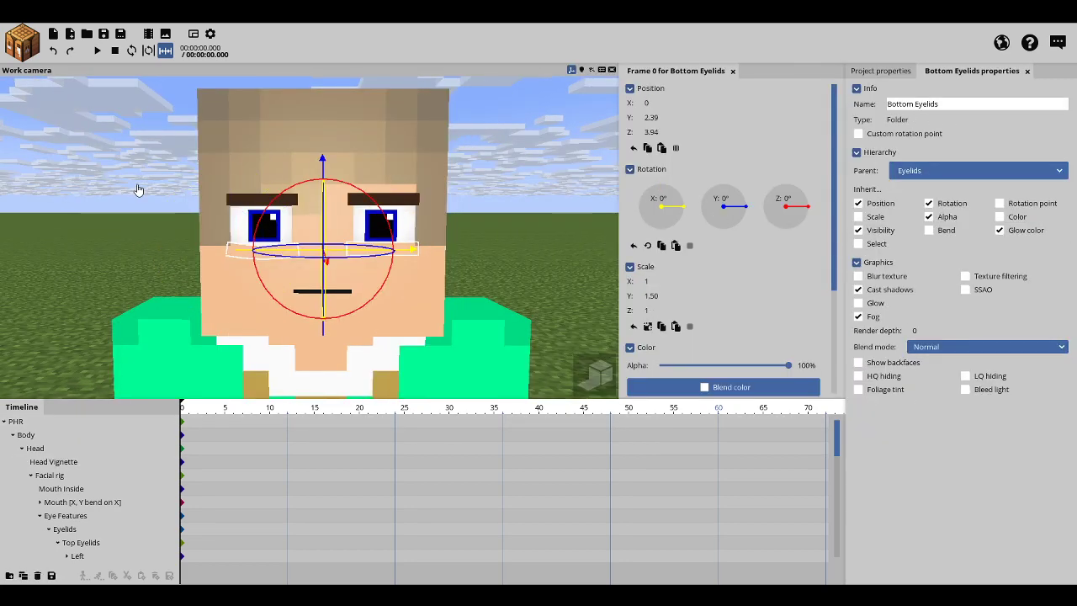
pyautogui.hotkey('ctrl', 'z')
pyautogui.hotkey('ctrl', 'z')
pyautogui.hotkey('ctrl', 'z')
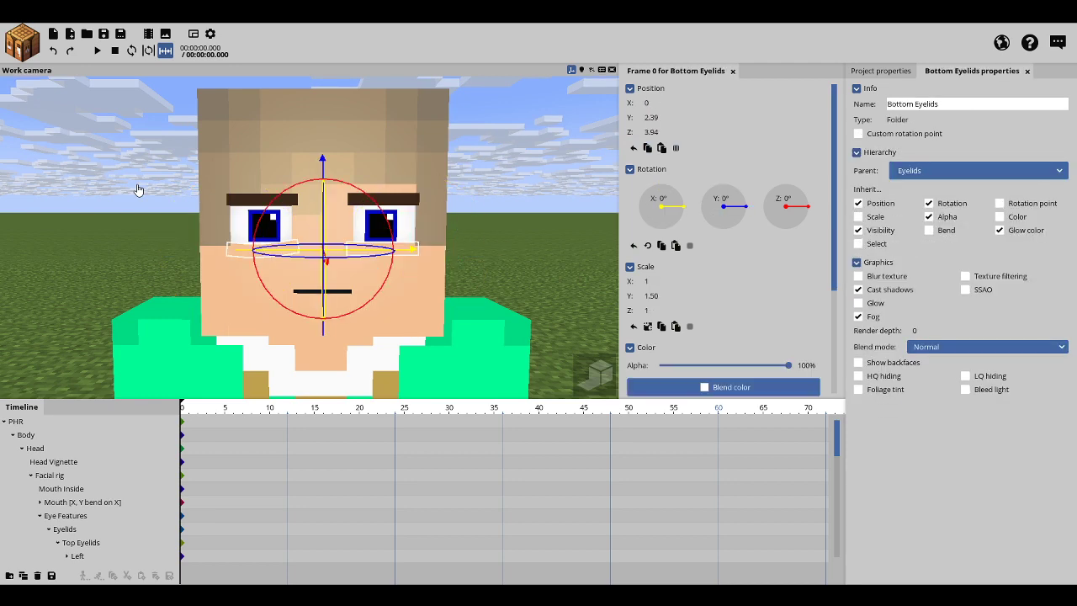
pyautogui.hotkey('ctrl', 'z')
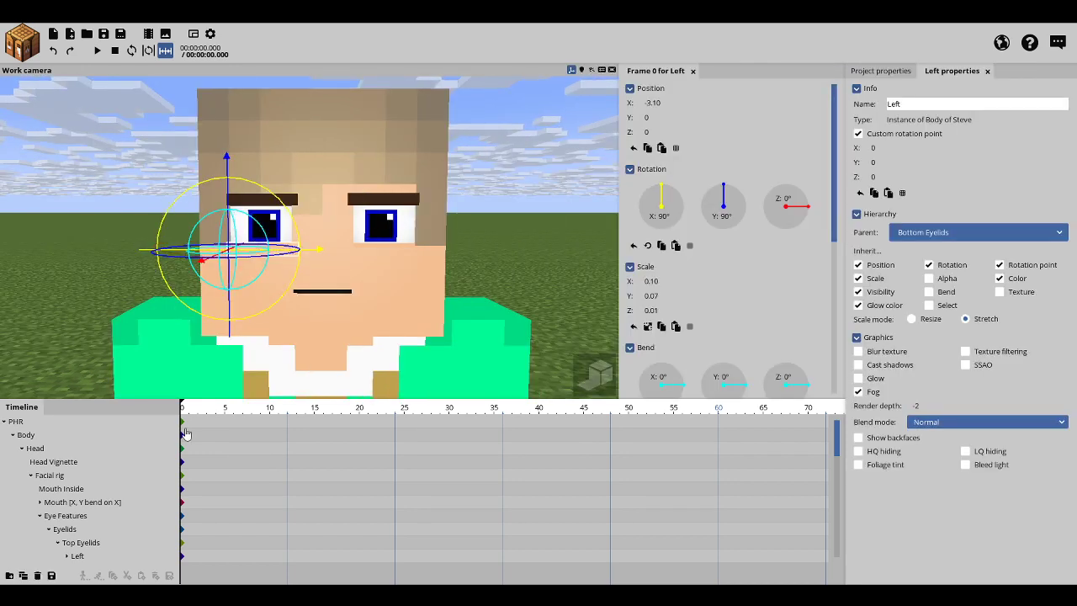
# Step: Undo the earlier skin and eyelid position changes back to the default Steve face, and clear the selection
pyautogui.hotkey('ctrl', 'z')
pyautogui.hotkey('ctrl', 'z')
pyautogui.hotkey('ctrl', 'z')
pyautogui.hotkey('ctrl', 'z')
pyautogui.hotkey('ctrl', 'z')
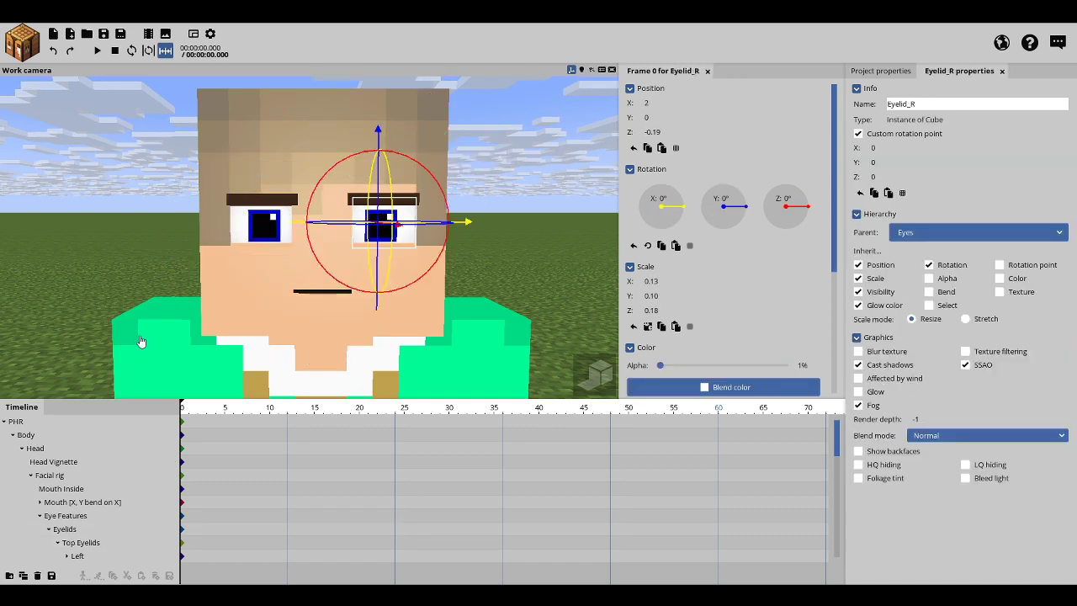
pyautogui.hotkey('ctrl', 'z')
pyautogui.hotkey('ctrl', 'z')
pyautogui.hotkey('ctrl', 'z')
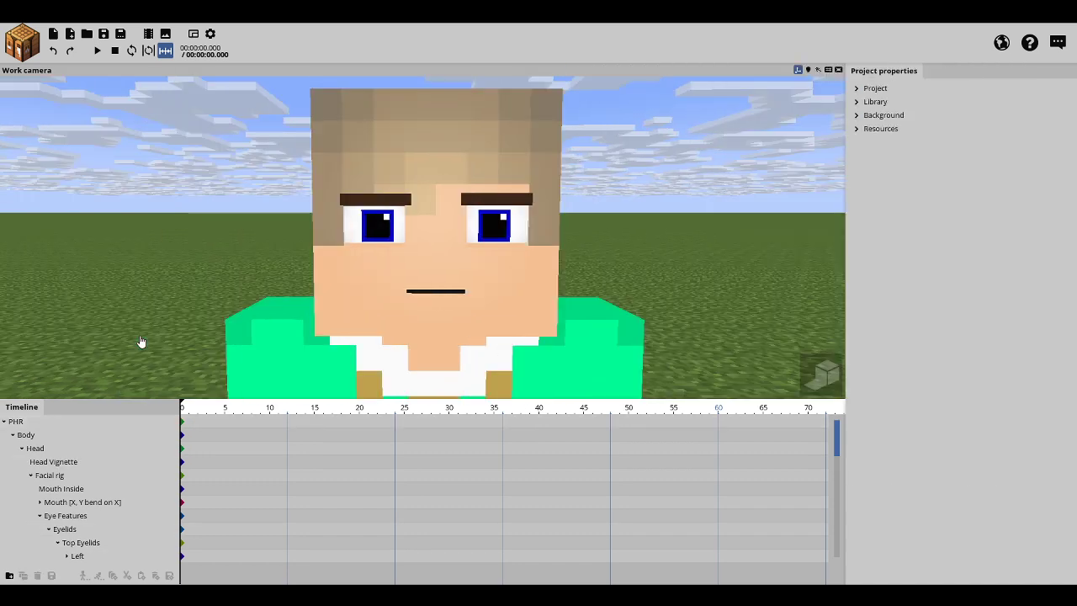
pyautogui.hotkey('ctrl', 'z')
pyautogui.hotkey('ctrl', 'z')
pyautogui.hotkey('ctrl', 'z')
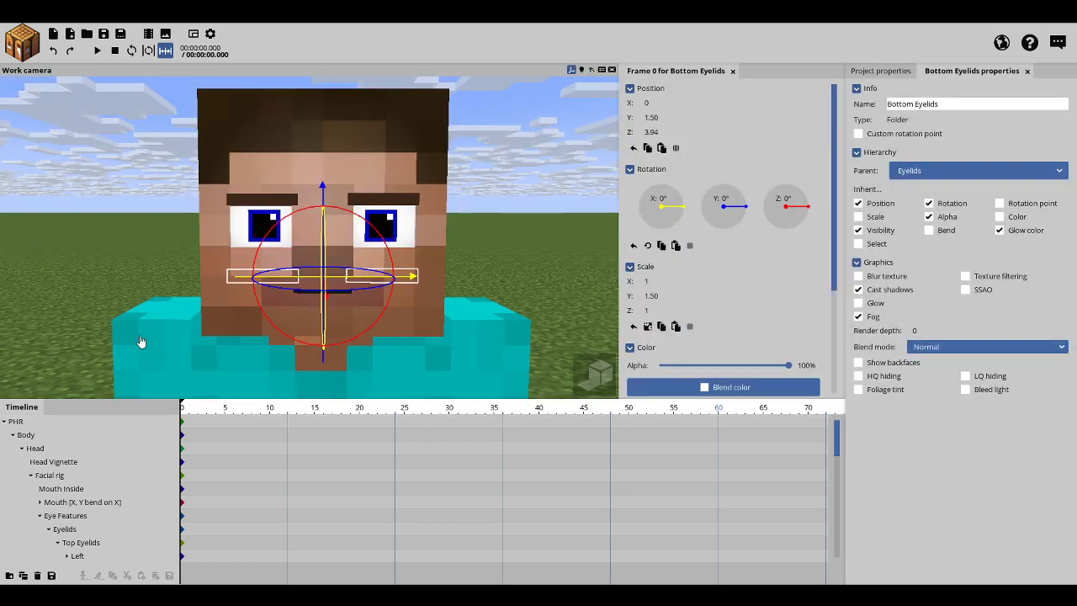
pyautogui.click(117, 276)
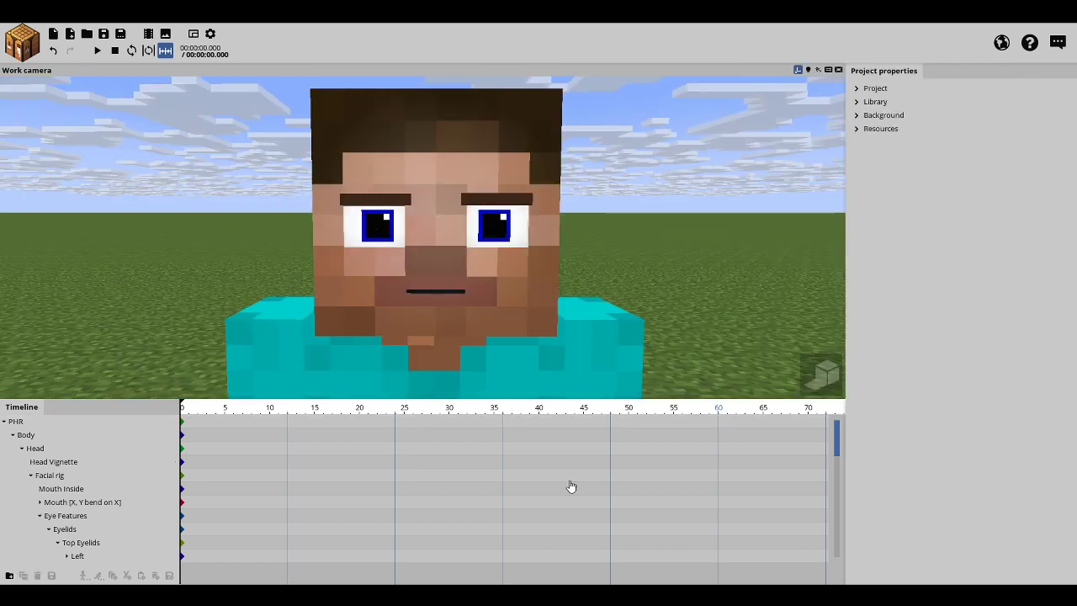
# Step: Lower the Top Eyelids folder over the eyes to a Y position of 3.79
pyautogui.moveTo(837, 454); pyautogui.dragTo(837, 488)
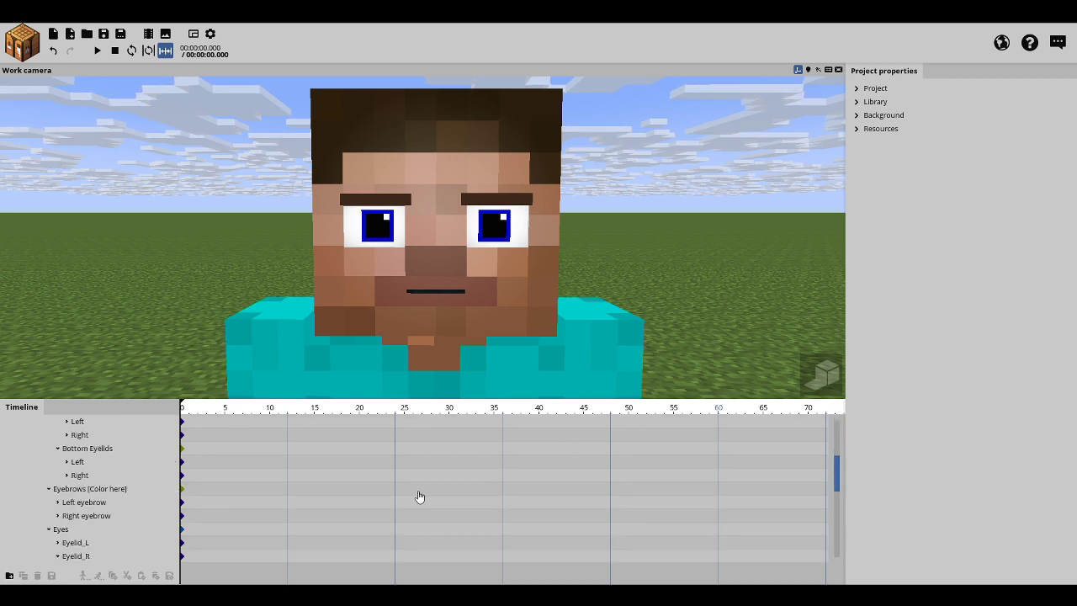
pyautogui.moveTo(837, 471); pyautogui.dragTo(835, 467)
pyautogui.scroll(1, 835, 468)
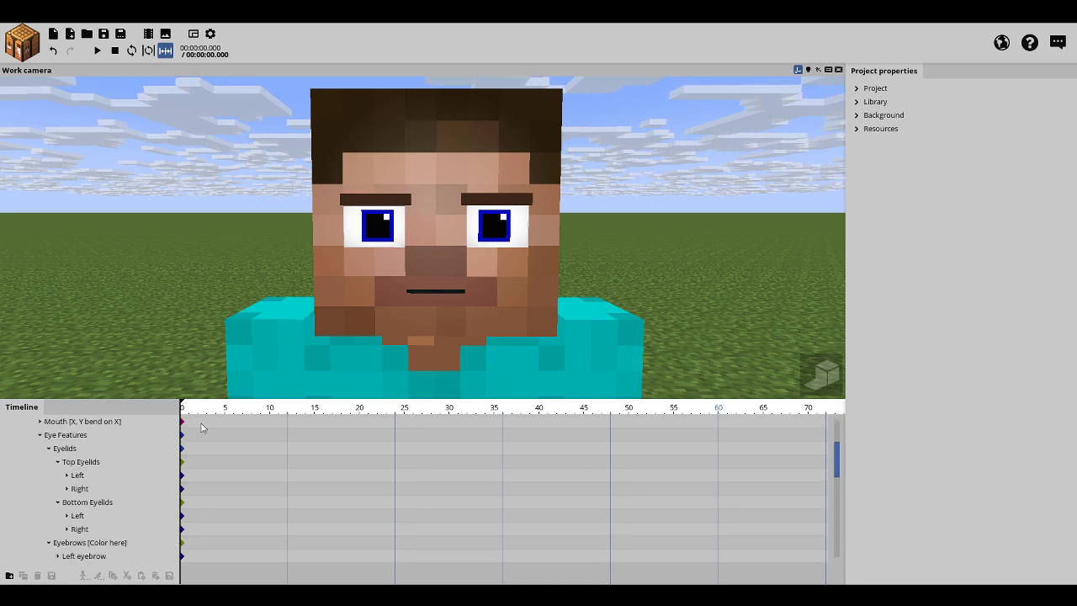
pyautogui.click(99, 475)
pyautogui.click(82, 462)
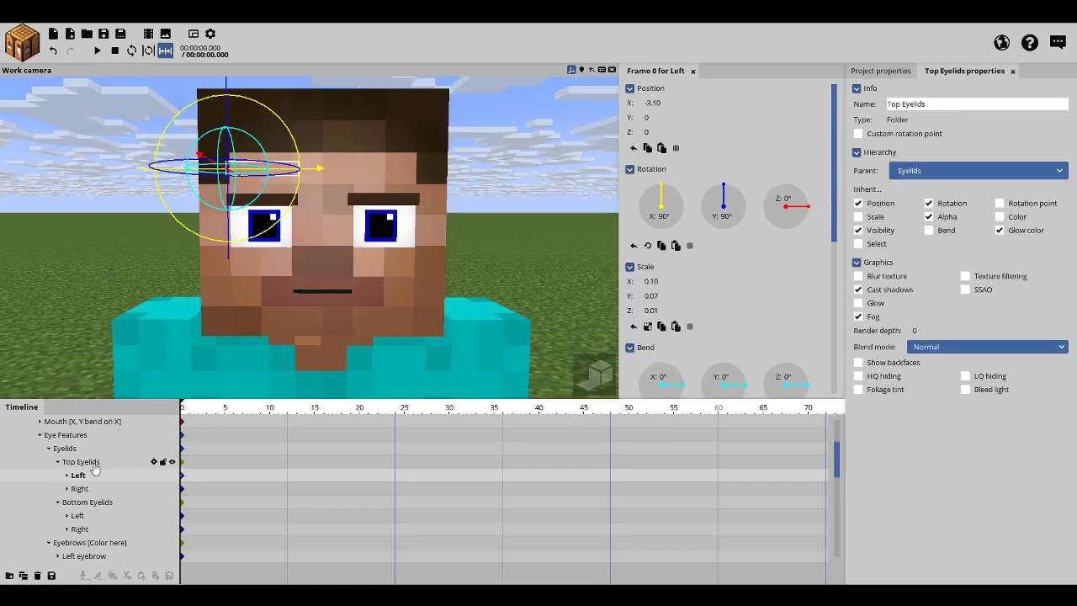
pyautogui.moveTo(324, 108); pyautogui.dragTo(321, 112)
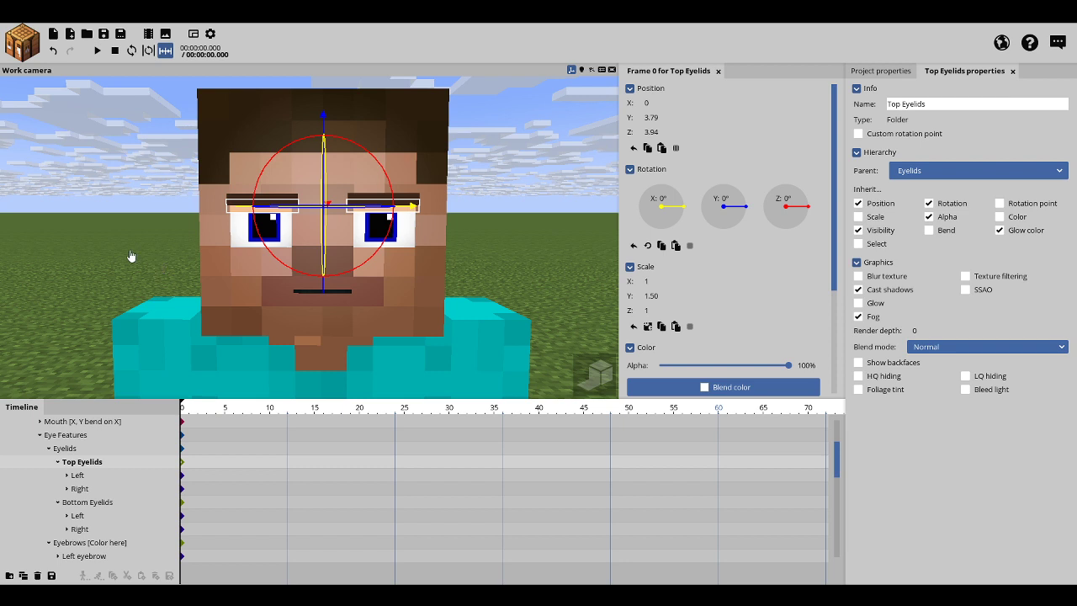
# Step: Try an X bend of 9.59° and an X rotation of 79.68° on the left top eyelid, and undo the top eyelid changes
pyautogui.click(85, 477)
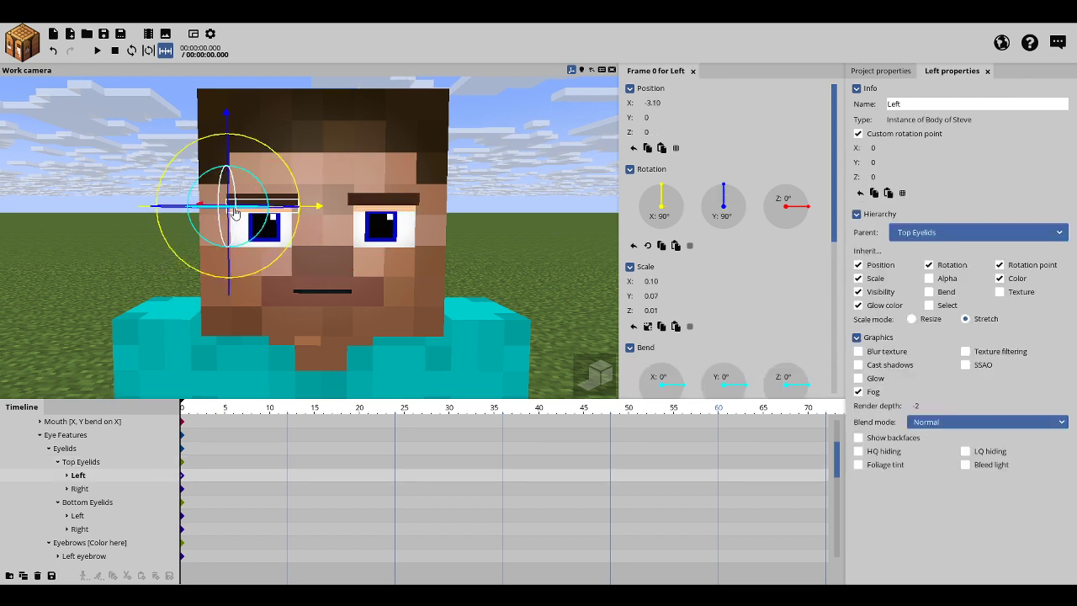
pyautogui.moveTo(262, 192); pyautogui.dragTo(272, 166)
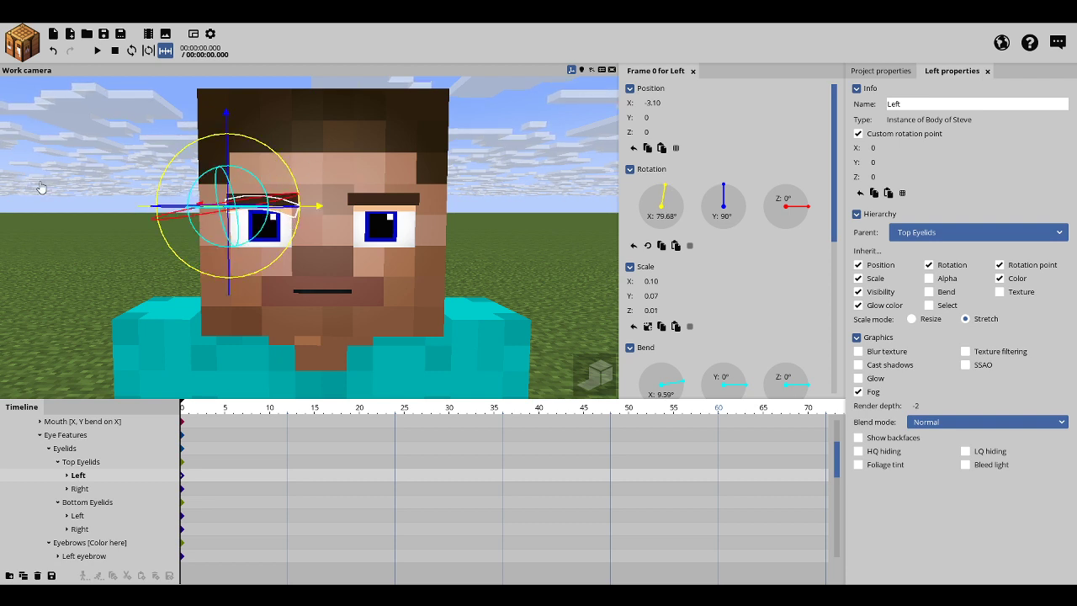
pyautogui.hotkey('ctrl', 'z')
pyautogui.hotkey('ctrl', 'z')
pyautogui.hotkey('ctrl', 'z')
pyautogui.hotkey('ctrl', 'z')
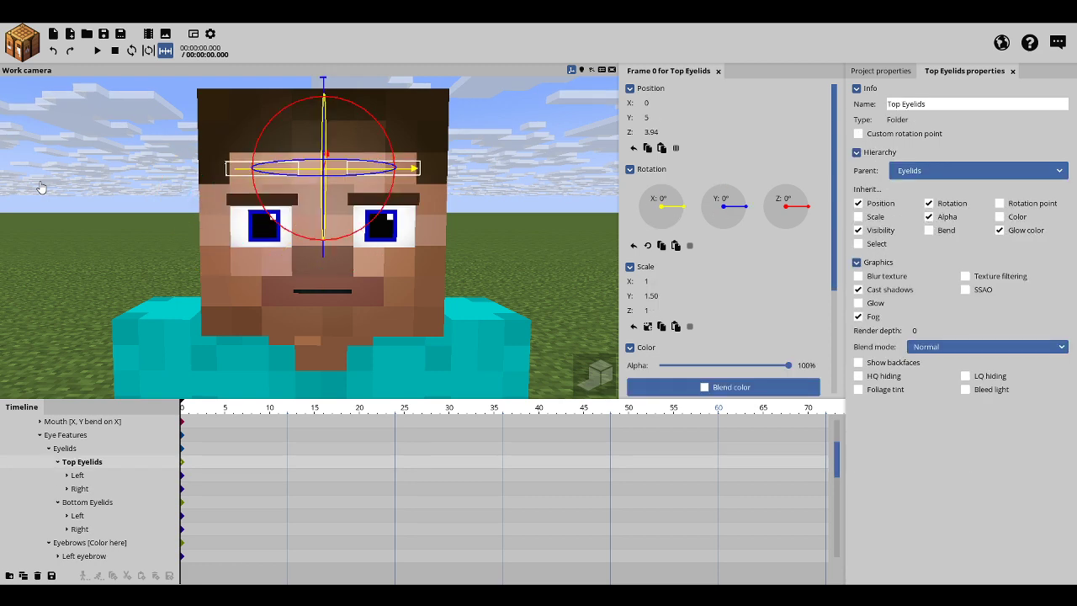
pyautogui.click(34, 186)
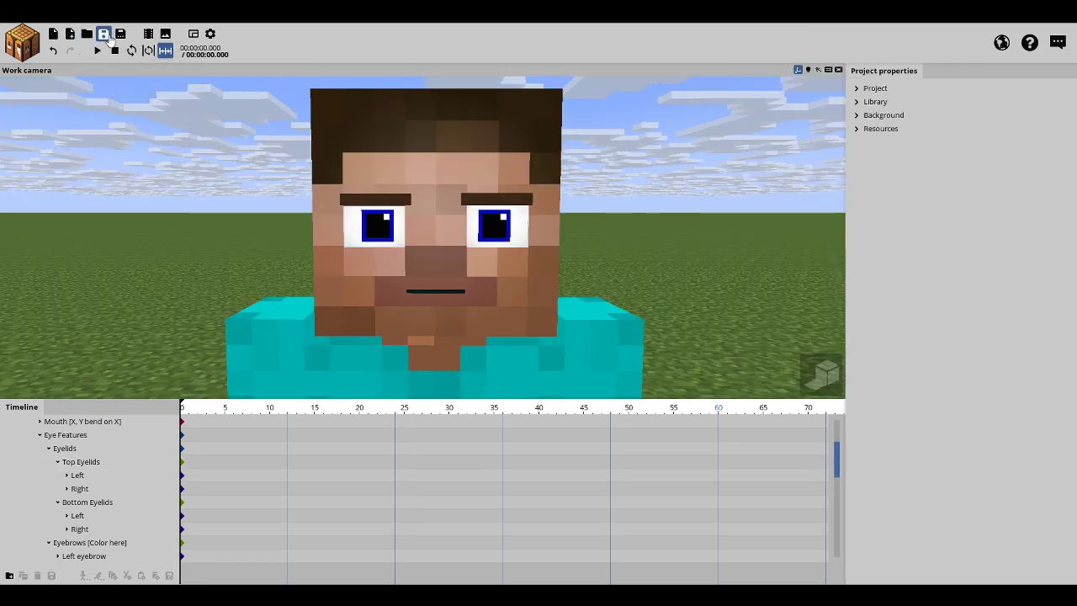
# Step: Save the project while viewing the character's head from an angle
pyautogui.click(104, 34)
pyautogui.moveTo(147, 219); pyautogui.dragTo(241, 202, button='middle')
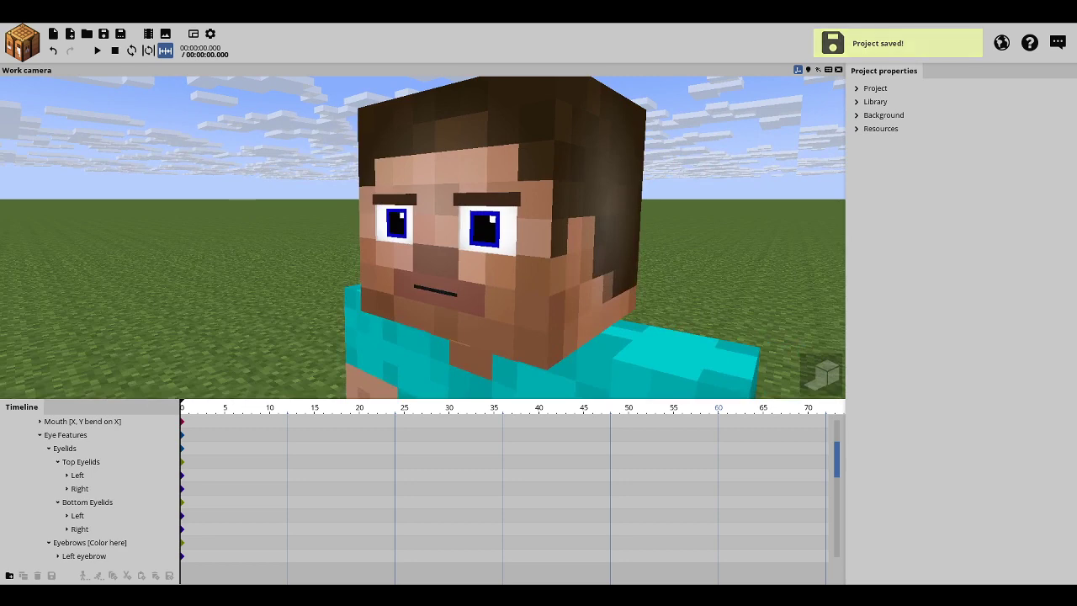
pyautogui.click(105, 33)
pyautogui.moveTo(127, 174); pyautogui.dragTo(211, 207)
pyautogui.moveTo(223, 165); pyautogui.dragTo(149, 173, button='middle')
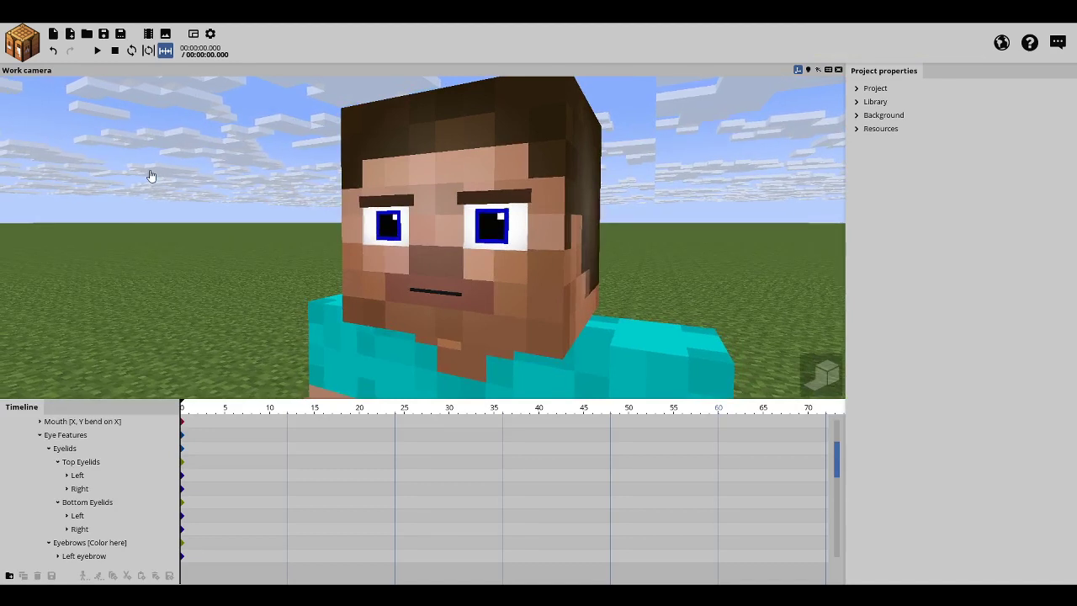
pyautogui.moveTo(152, 175); pyautogui.dragTo(113, 202)
pyautogui.click(104, 35)
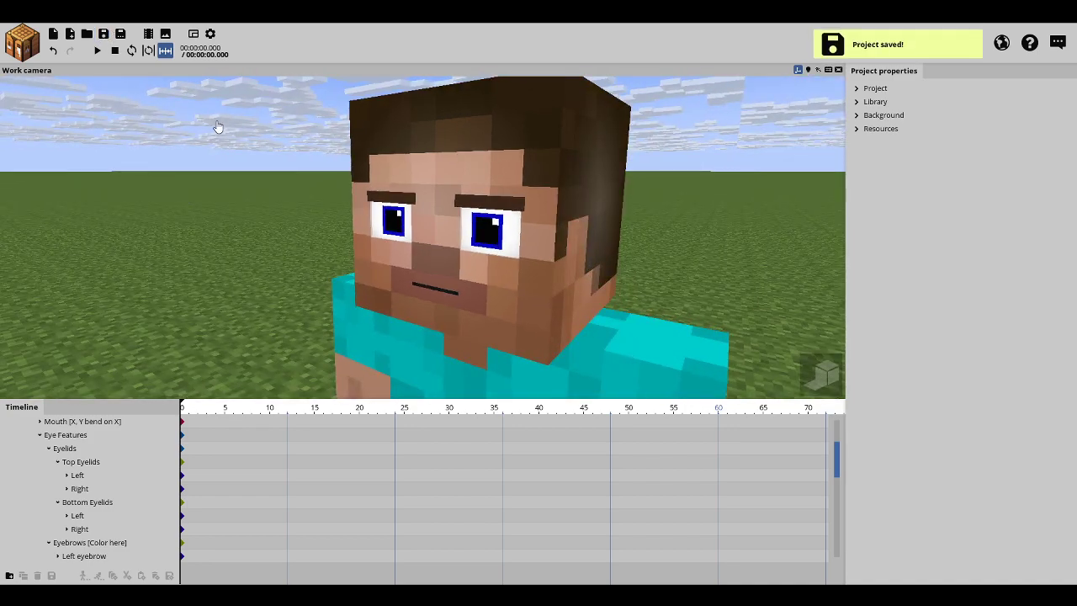
# Step: Set PHR's alpha to 0% to inspect the facial rig parts inside the head, and restore it to 100%
pyautogui.moveTo(218, 126)
pyautogui.mouseDown()
pyautogui.moveTo(189, 145)
pyautogui.moveTo(234, 156)
pyautogui.moveTo(248, 145)
pyautogui.moveTo(231, 123)
pyautogui.moveTo(315, 99)
pyautogui.moveTo(269, 126)
pyautogui.moveTo(220, 108)
pyautogui.mouseUp()
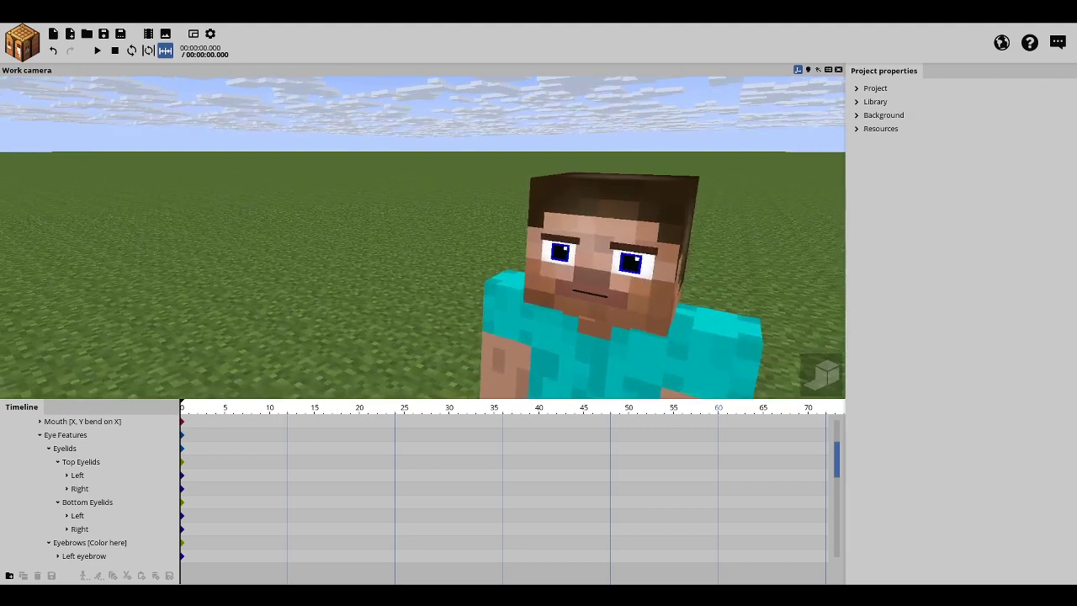
pyautogui.moveTo(136, 242); pyautogui.dragTo(405, 197, button='right')
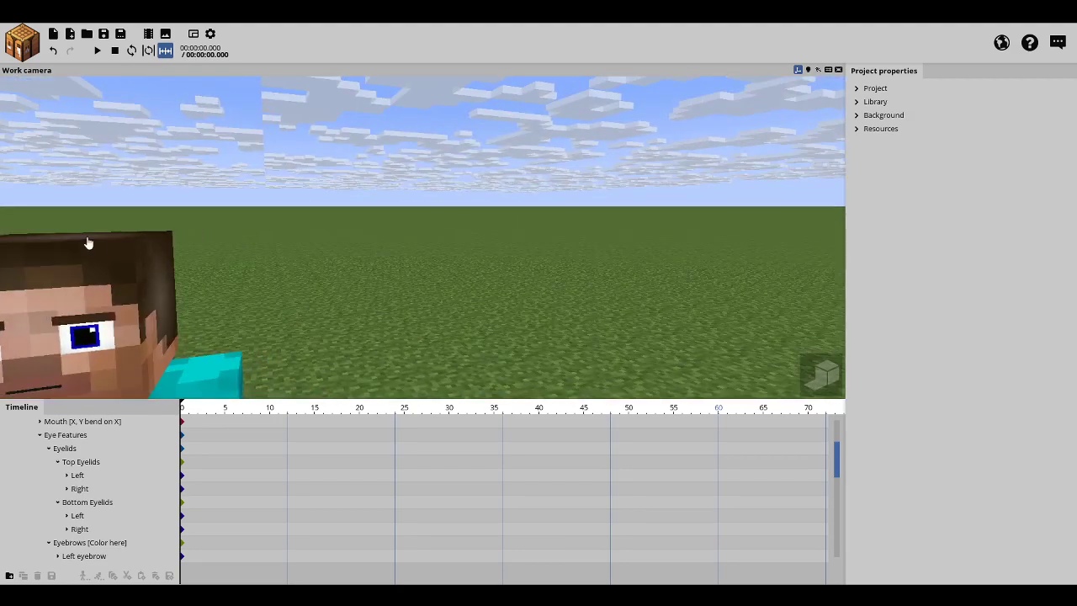
pyautogui.click(345, 363)
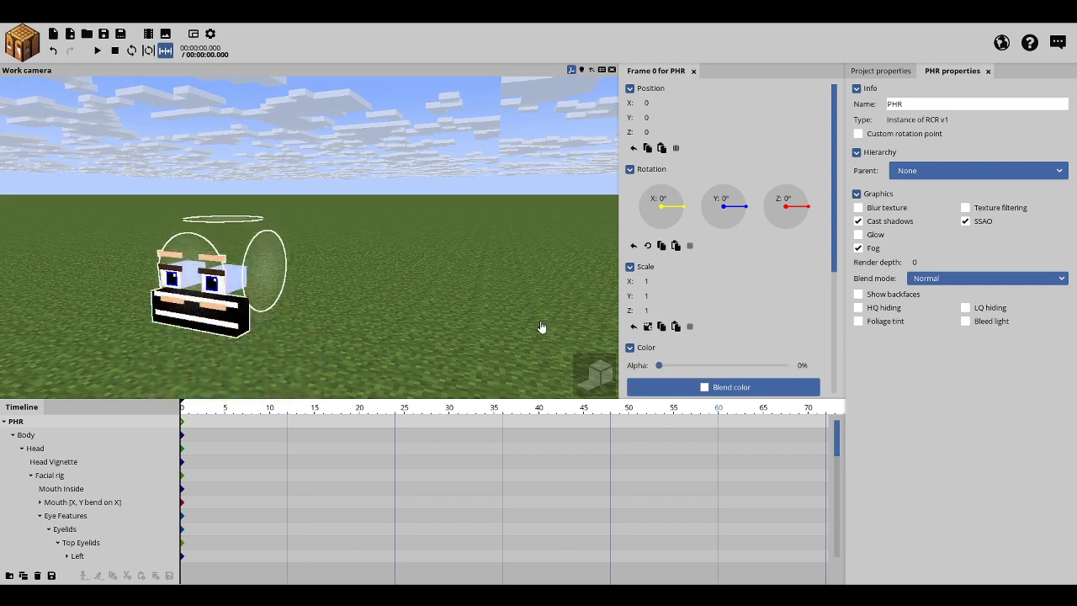
pyautogui.click(476, 315)
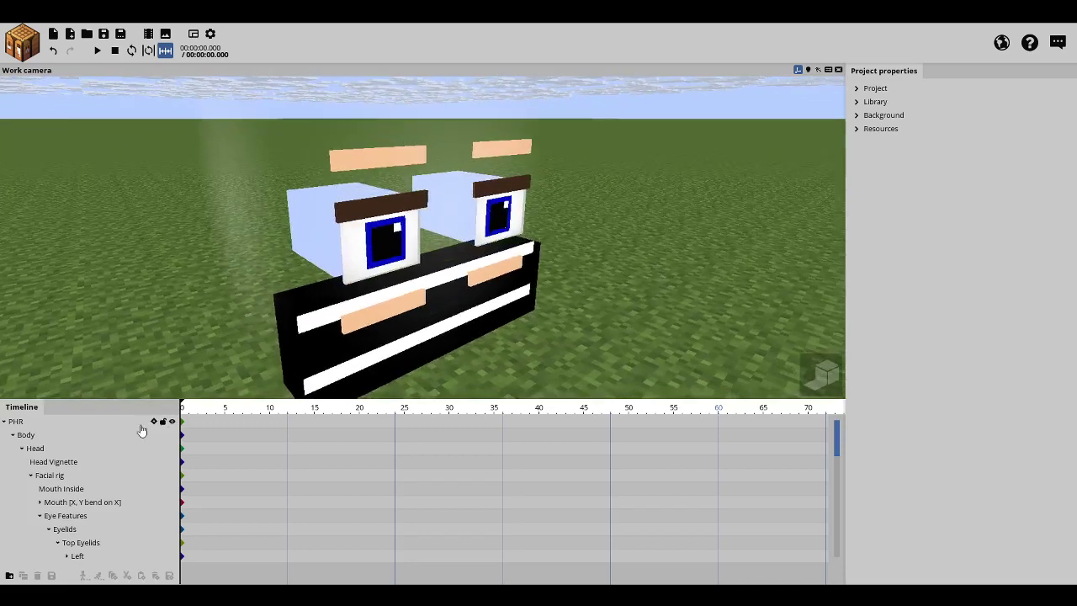
pyautogui.click(53, 421)
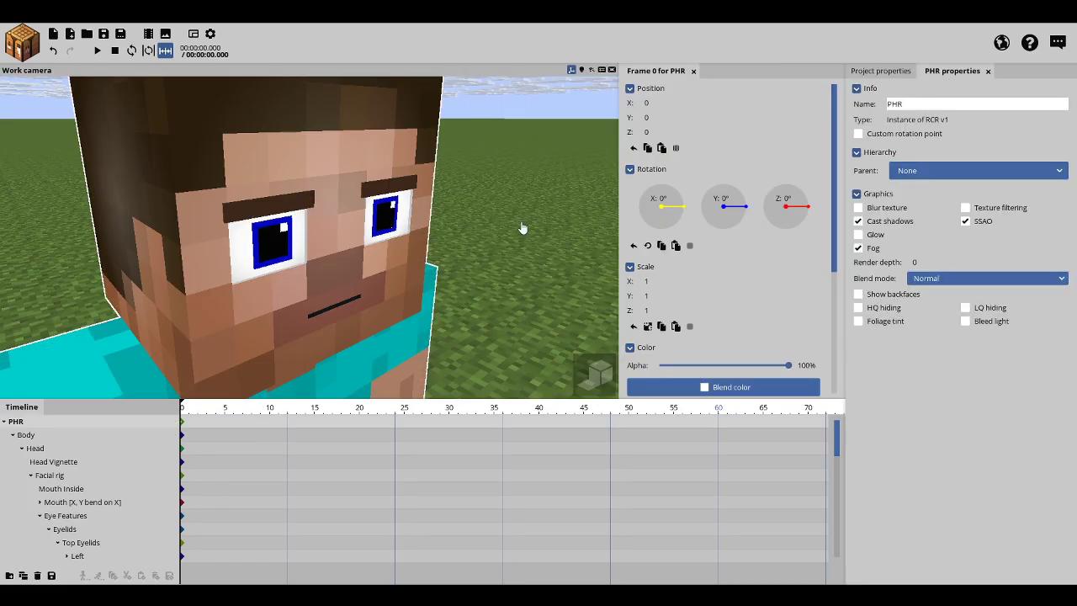
pyautogui.click(522, 228)
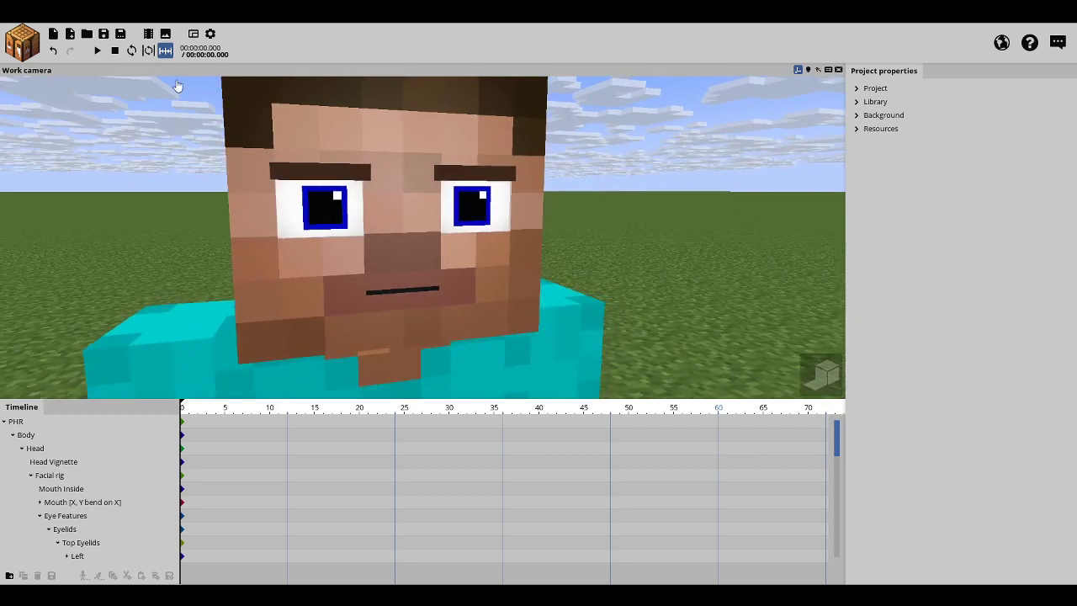
# Step: Save the project and view the character's head from several sides
pyautogui.click(103, 34)
pyautogui.moveTo(512, 216); pyautogui.dragTo(468, 202)
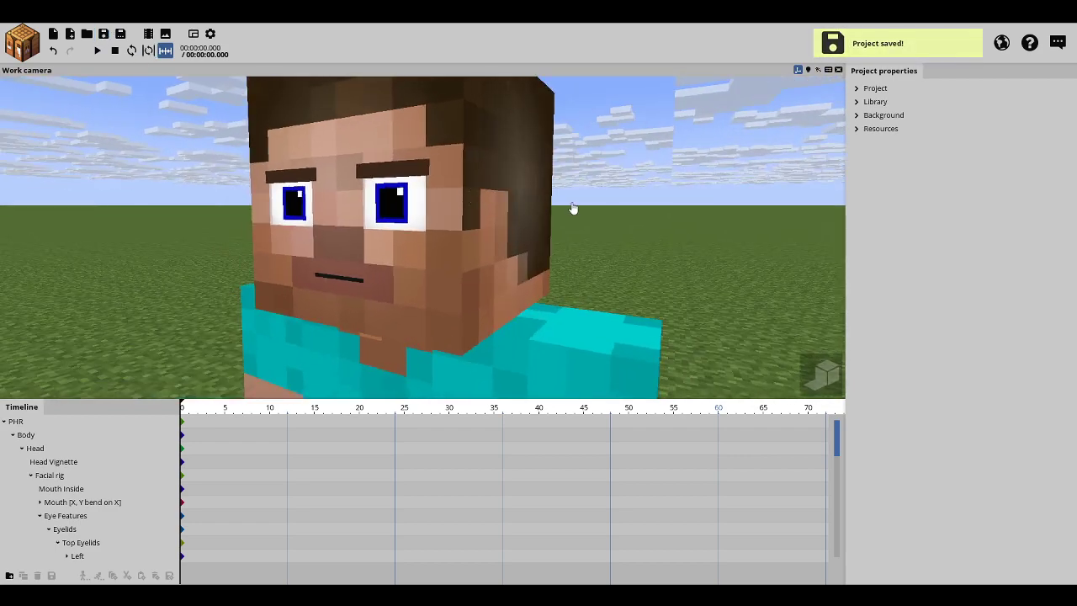
pyautogui.moveTo(574, 211); pyautogui.dragTo(580, 189, button='right')
pyautogui.moveTo(581, 189); pyautogui.dragTo(840, 249)
pyautogui.moveTo(197, 274); pyautogui.dragTo(195, 272, button='right')
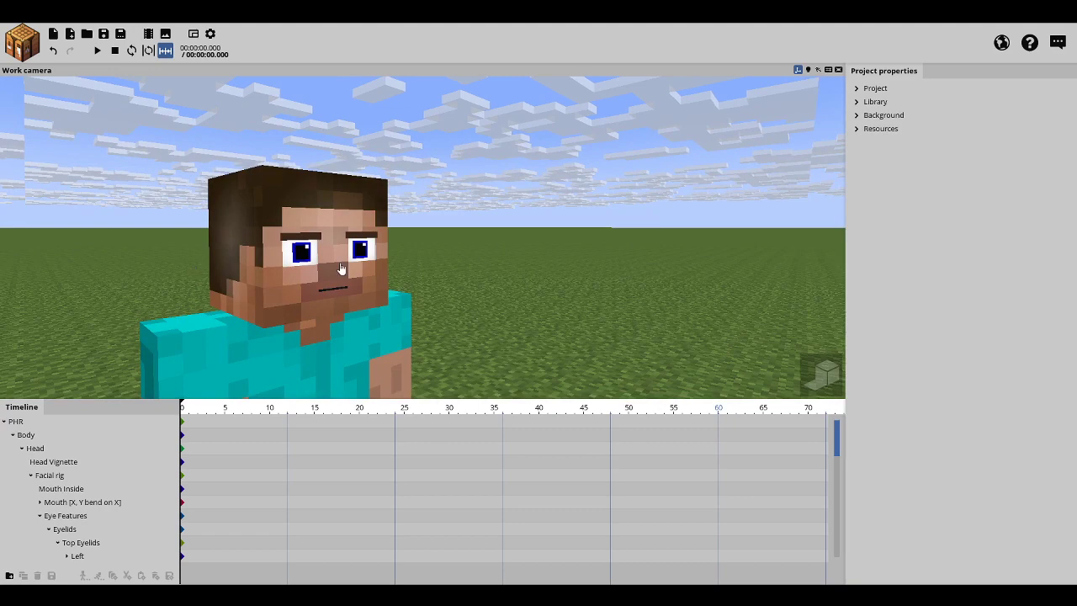
pyautogui.moveTo(505, 243); pyautogui.dragTo(291, 260, button='right')
pyautogui.moveTo(224, 277)
pyautogui.mouseDown(button='right')
pyautogui.moveTo(249, 274)
pyautogui.moveTo(235, 263)
pyautogui.mouseUp(button='right')
pyautogui.moveTo(234, 262); pyautogui.dragTo(210, 278)
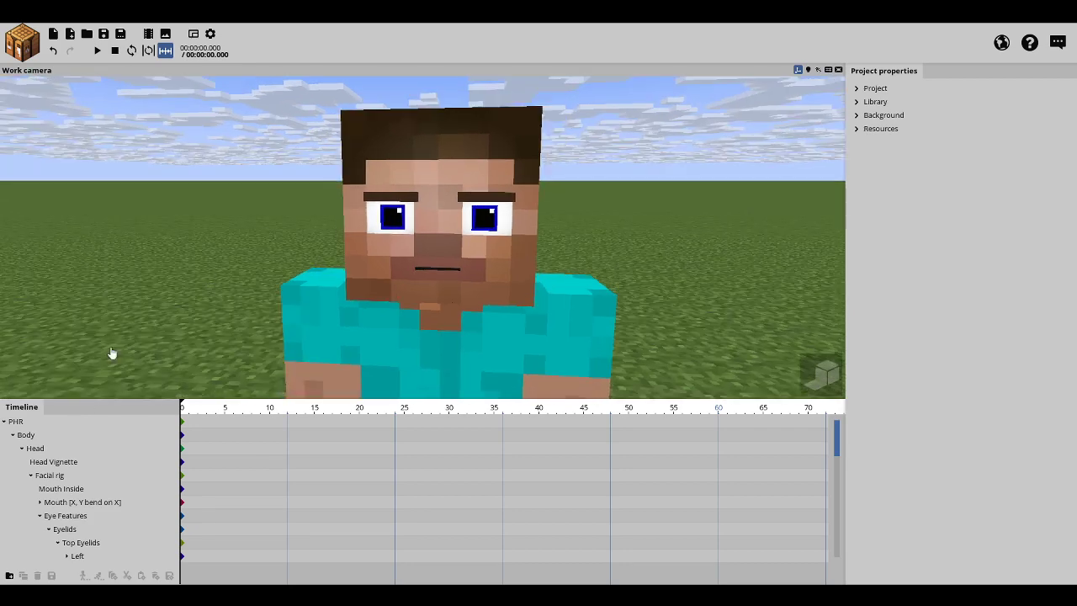
# Step: Collapse the Facial rig folder and compare the properties of the Hat and [Ignore this] parts under Head
pyautogui.click(61, 452)
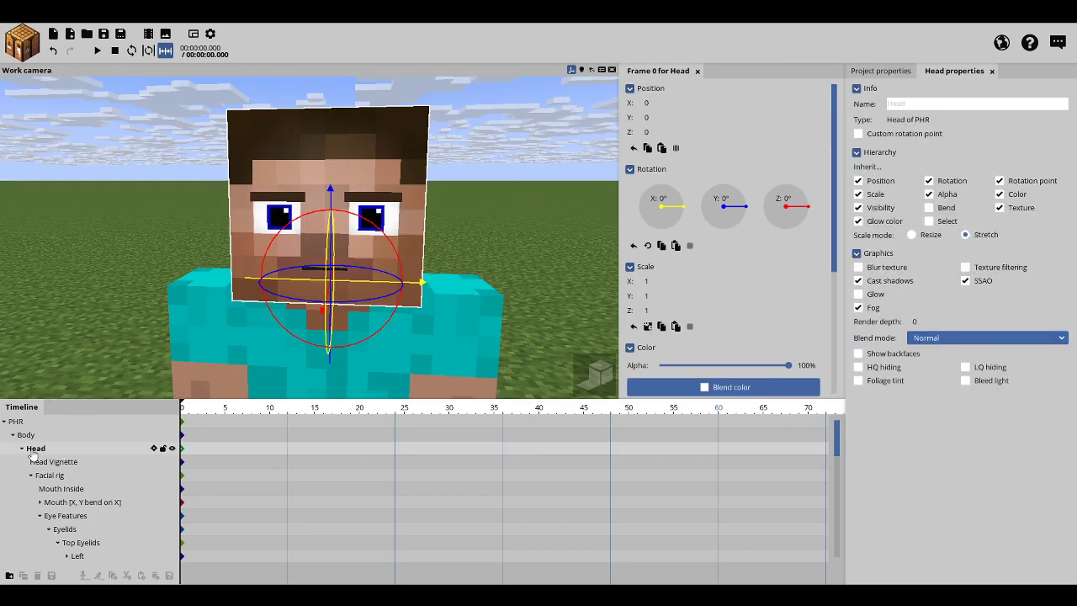
pyautogui.click(22, 448)
pyautogui.click(22, 449)
pyautogui.click(32, 477)
pyautogui.click(36, 489)
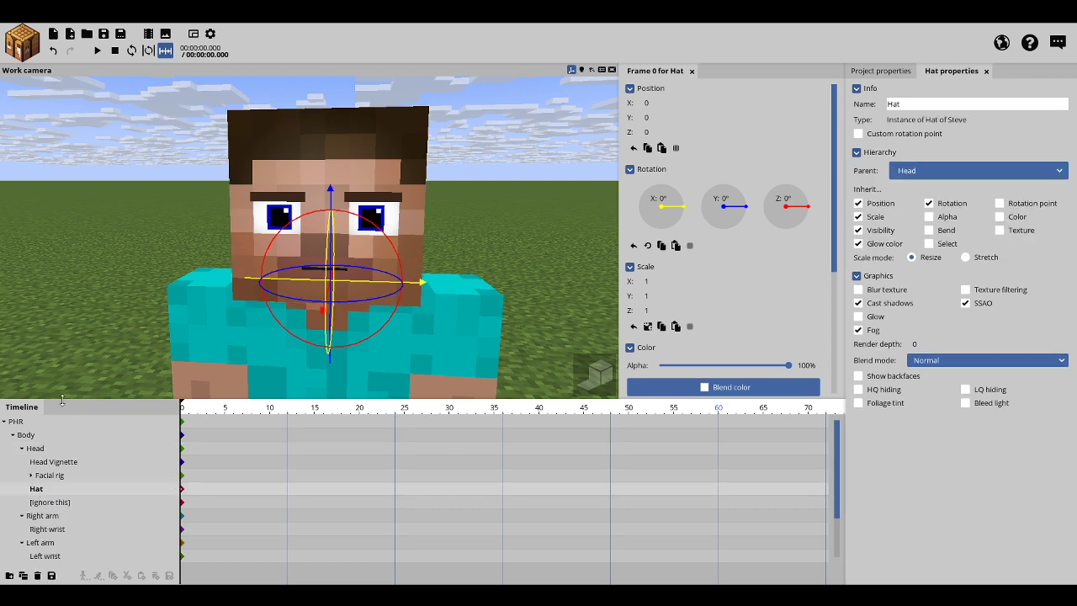
pyautogui.moveTo(45, 358); pyautogui.dragTo(37, 358)
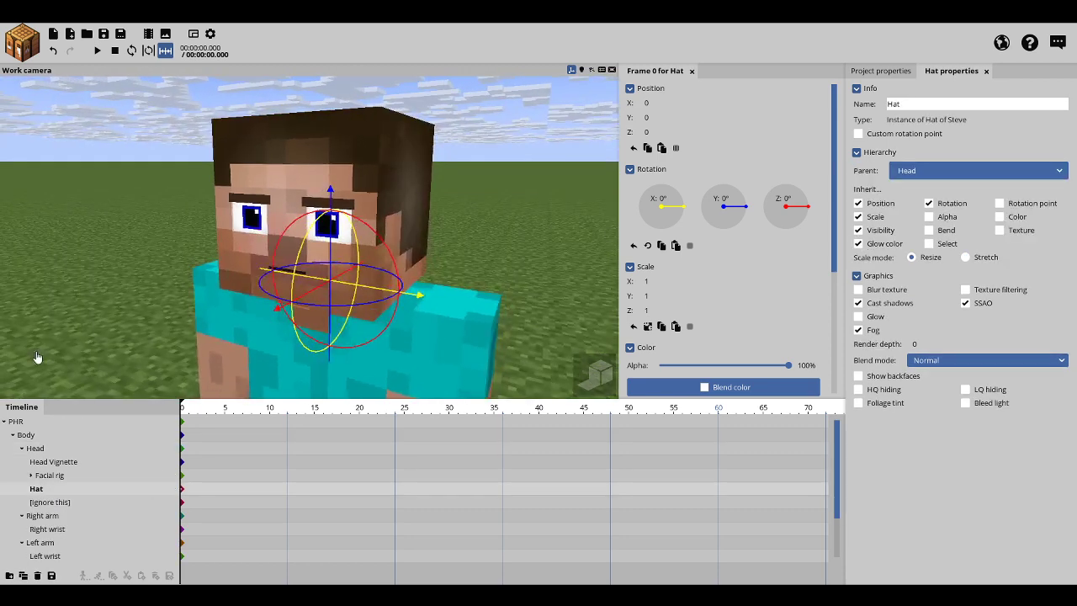
pyautogui.click(42, 503)
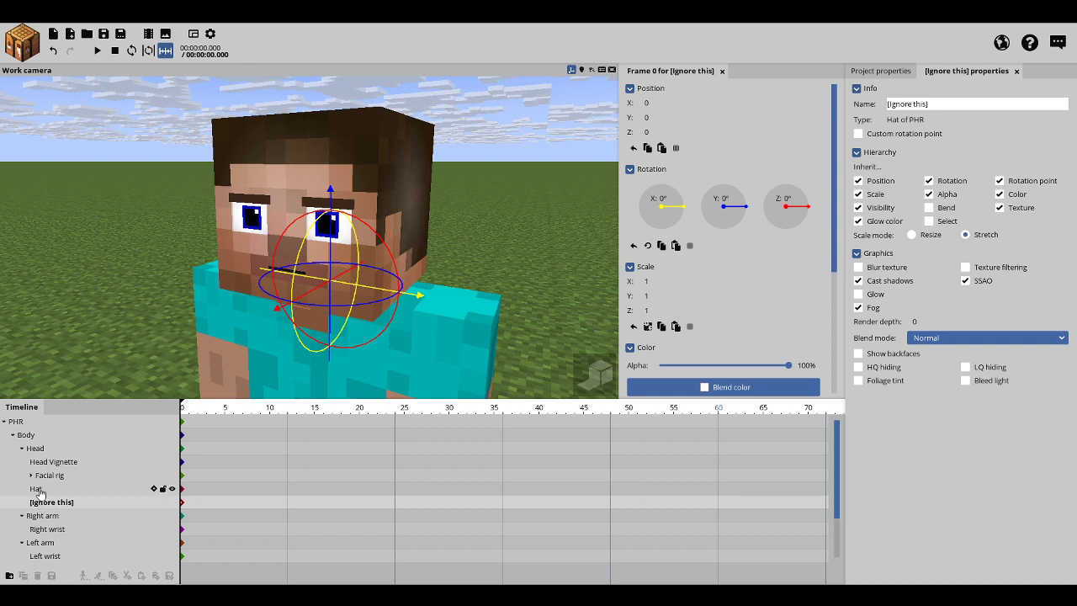
pyautogui.click(38, 490)
pyautogui.click(68, 503)
pyautogui.click(65, 489)
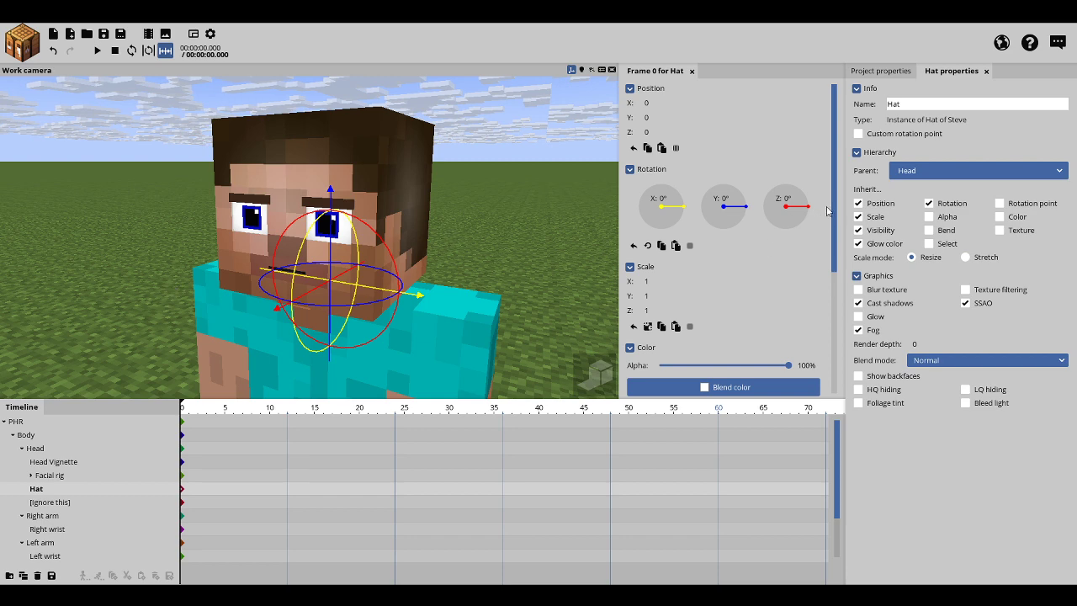
# Step: Set PHR's texture to PoseidonHeir Rig Base UPDATED
pyautogui.scroll(-5, 828, 211)
pyautogui.click(226, 335)
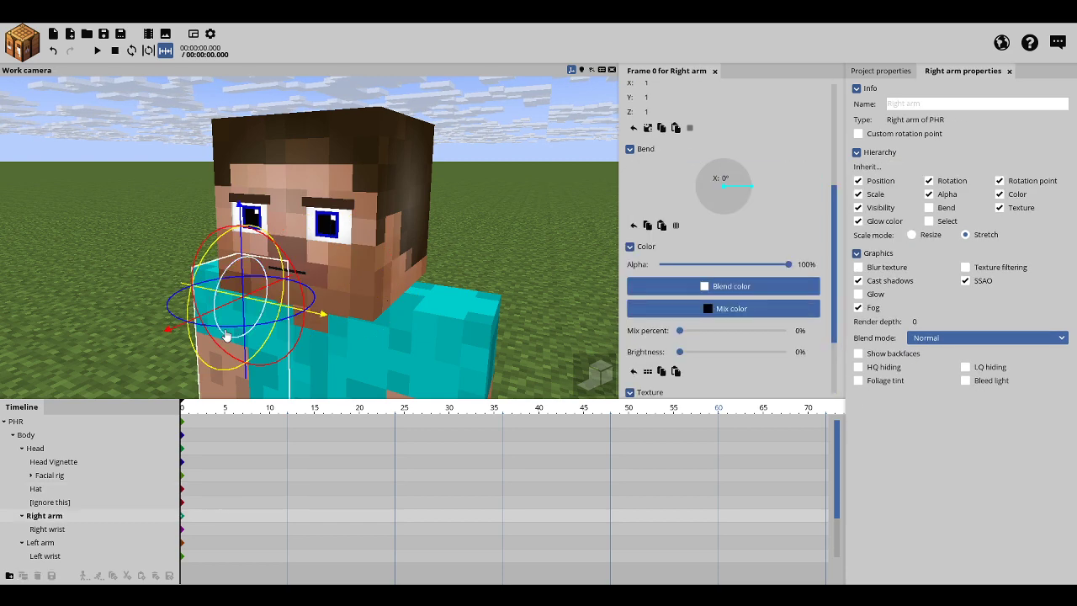
pyautogui.click(168, 173)
pyautogui.click(366, 320)
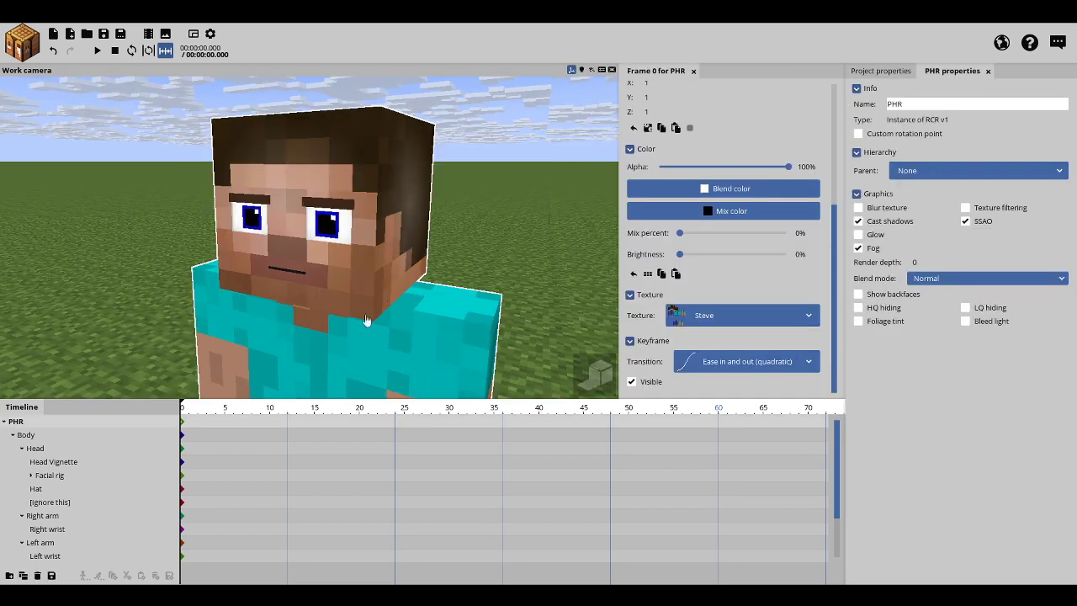
pyautogui.click(715, 316)
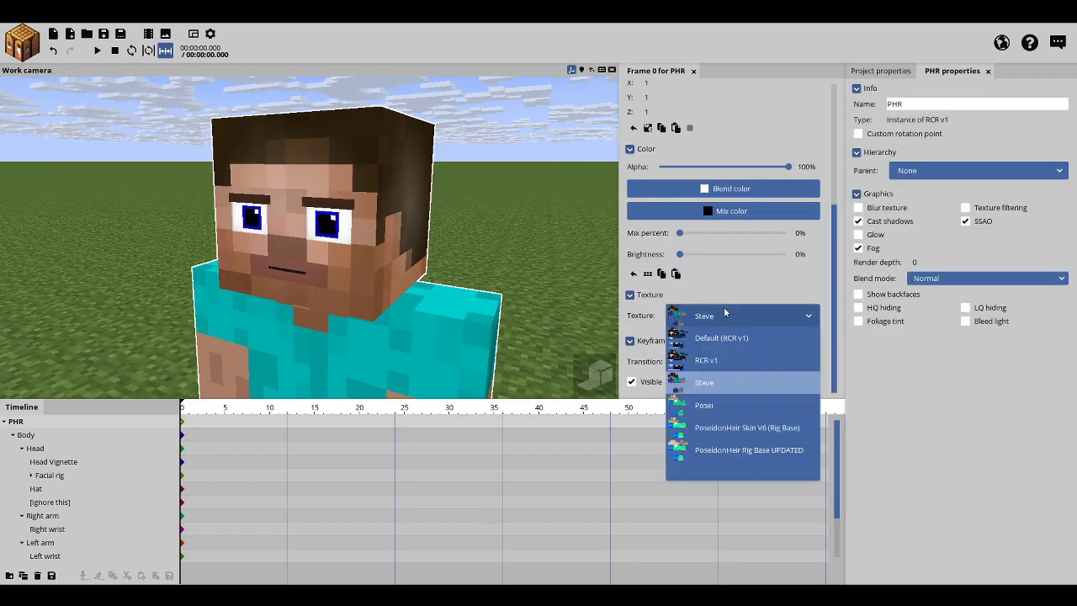
pyautogui.click(769, 449)
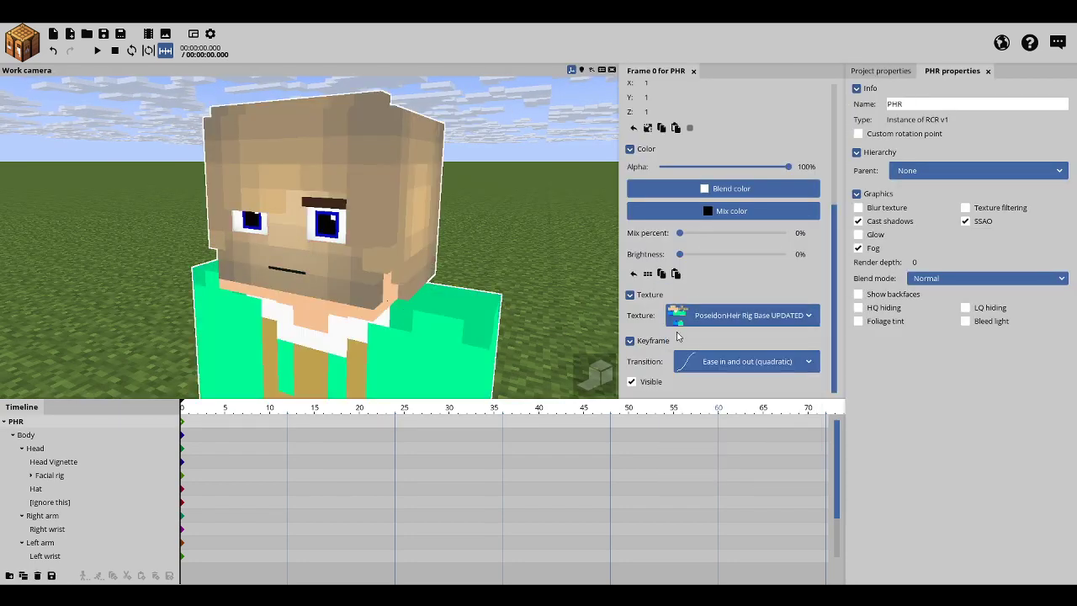
# Step: Turn the Hat's visibility off and on again to check what it affects
pyautogui.click(35, 488)
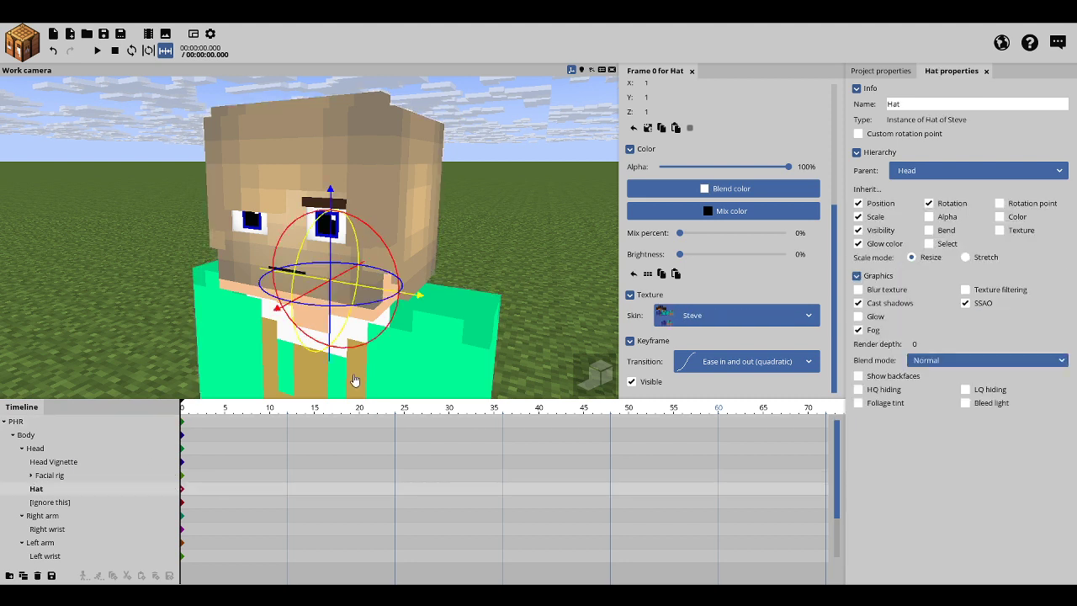
pyautogui.click(631, 382)
pyautogui.click(632, 382)
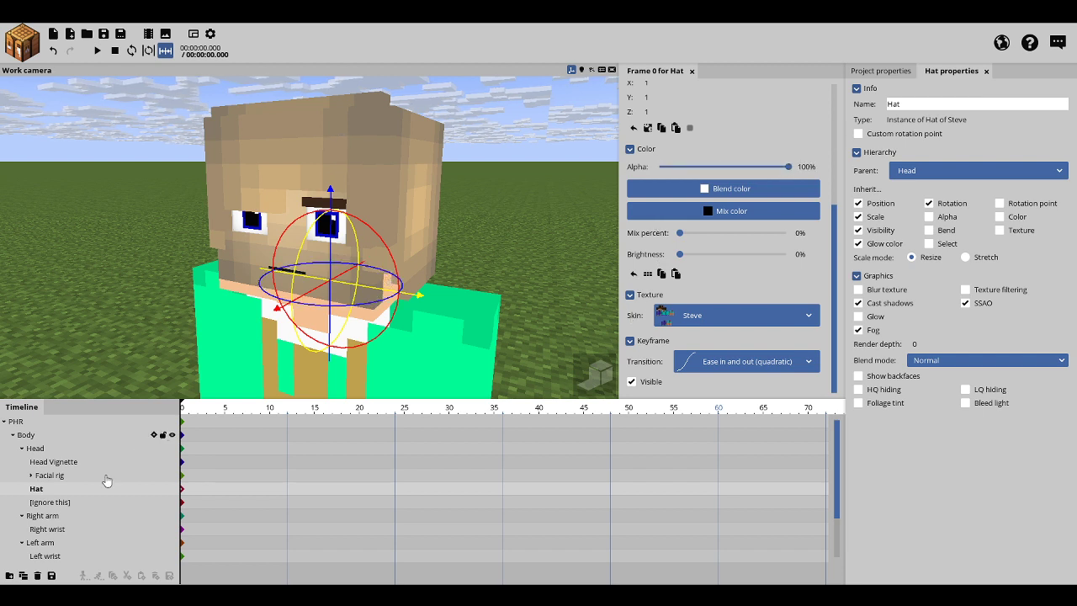
# Step: Hide the [Ignore this] part, save the project and view the bare head
pyautogui.click(83, 504)
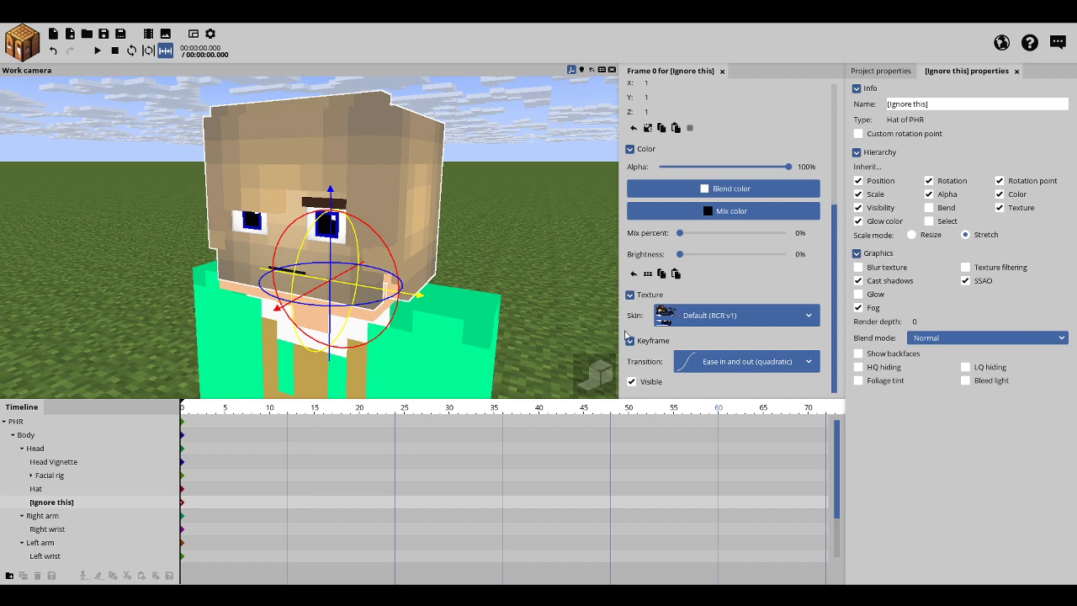
pyautogui.click(632, 381)
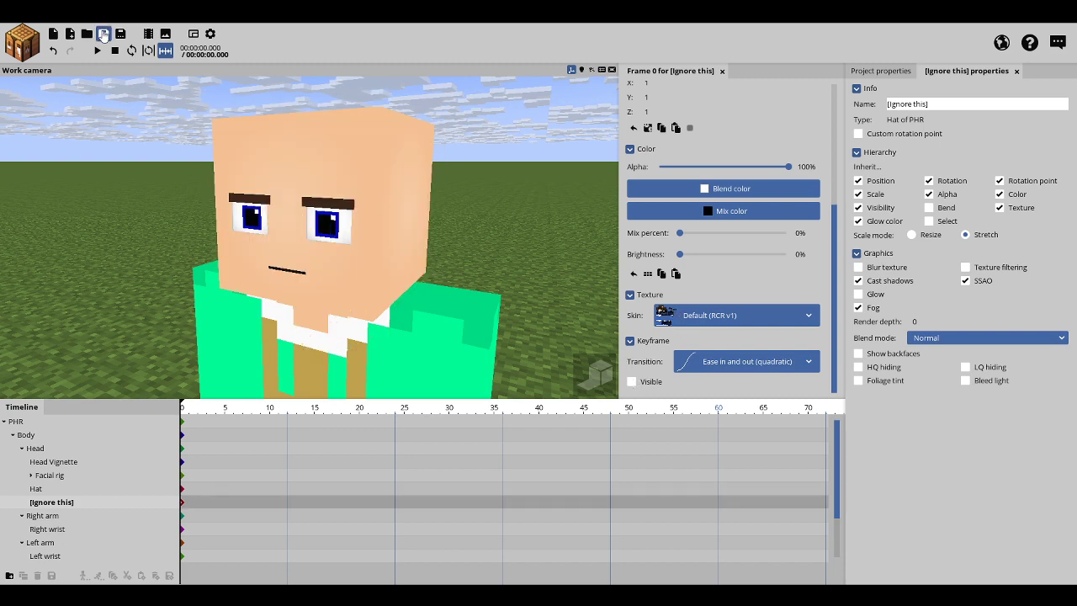
pyautogui.click(103, 34)
pyautogui.moveTo(120, 196); pyautogui.dragTo(126, 198, button='right')
pyautogui.moveTo(126, 198); pyautogui.dragTo(159, 180)
pyautogui.moveTo(164, 200); pyautogui.dragTo(133, 194, button='right')
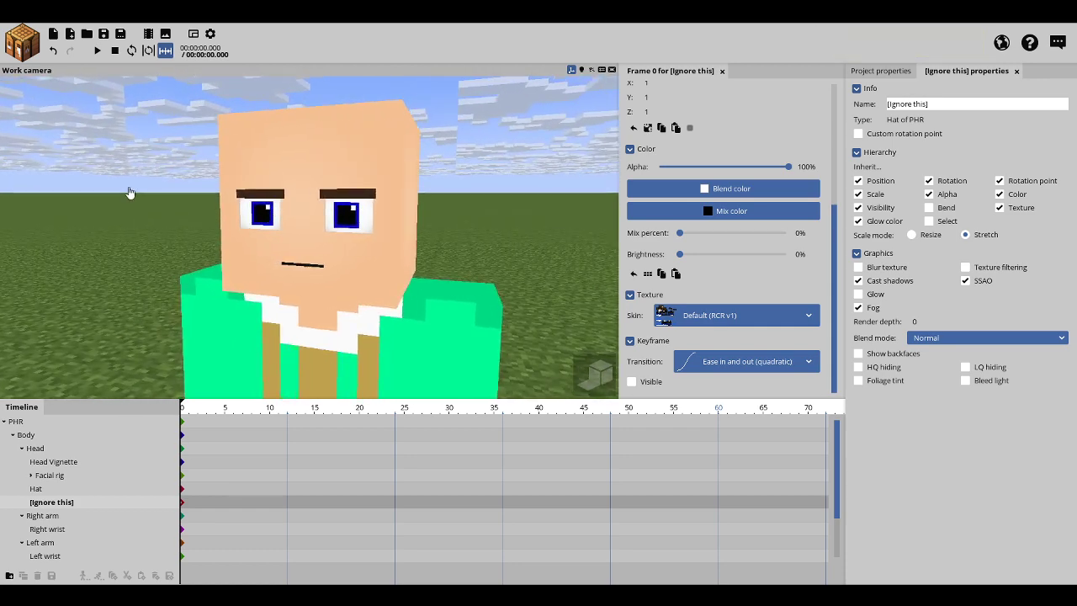
pyautogui.click(135, 197)
# Step: Set the Hat's skin to PoseidonHeir Rig Base UPDATED and save the project
pyautogui.click(81, 488)
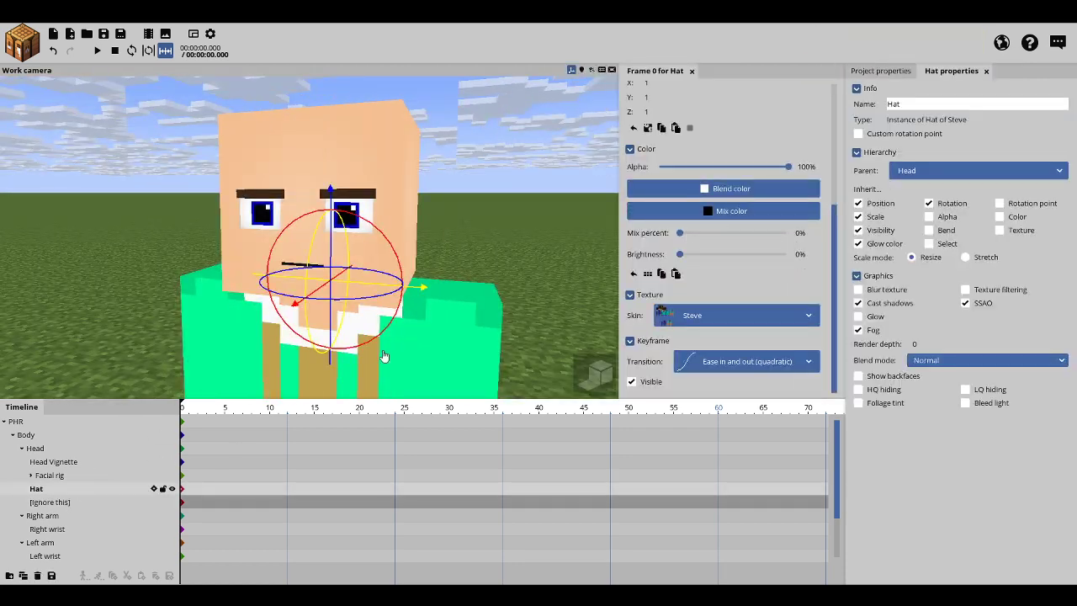
pyautogui.click(769, 324)
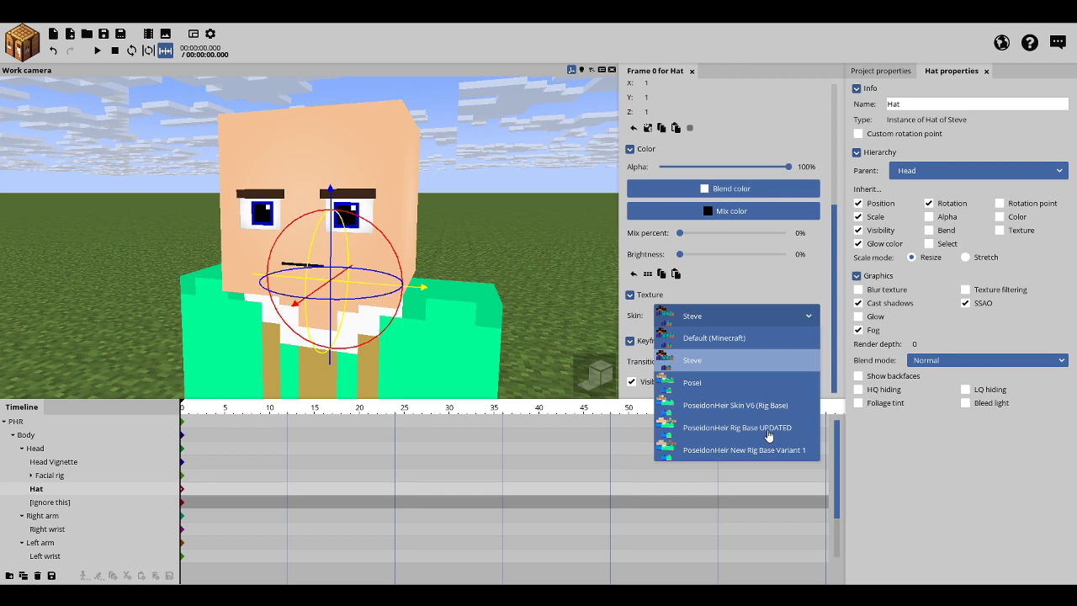
pyautogui.click(716, 429)
pyautogui.moveTo(583, 262); pyautogui.dragTo(580, 264, button='middle')
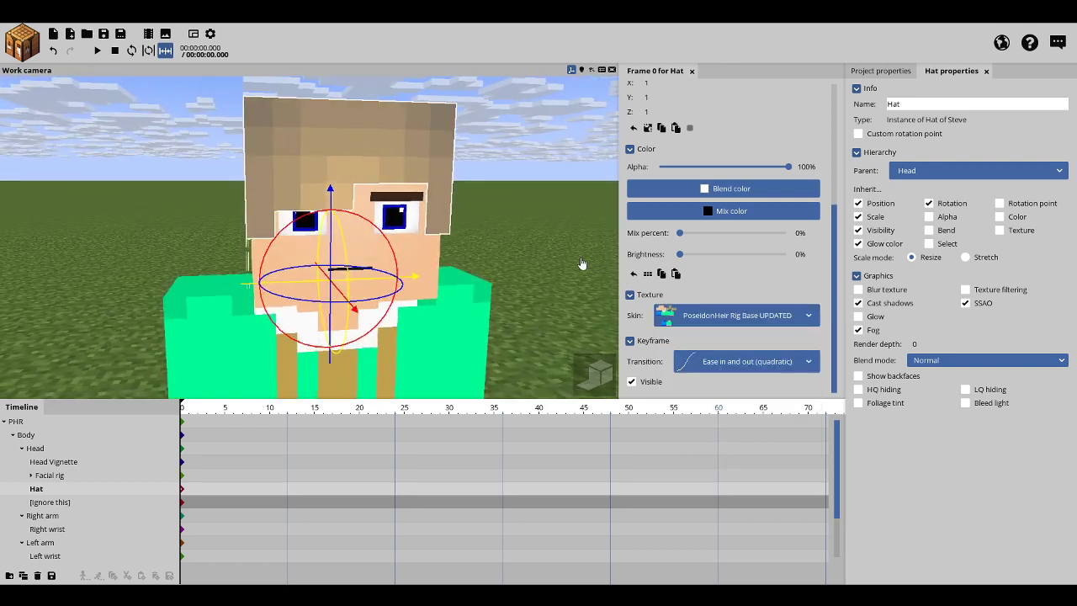
pyautogui.click(599, 248)
pyautogui.moveTo(599, 249); pyautogui.dragTo(587, 238)
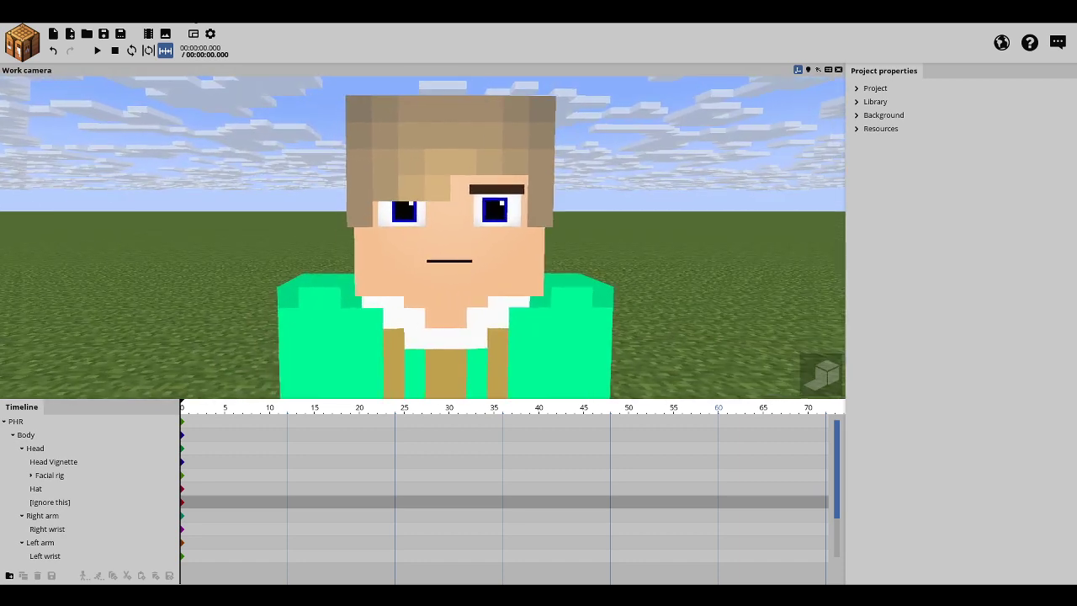
pyautogui.click(103, 34)
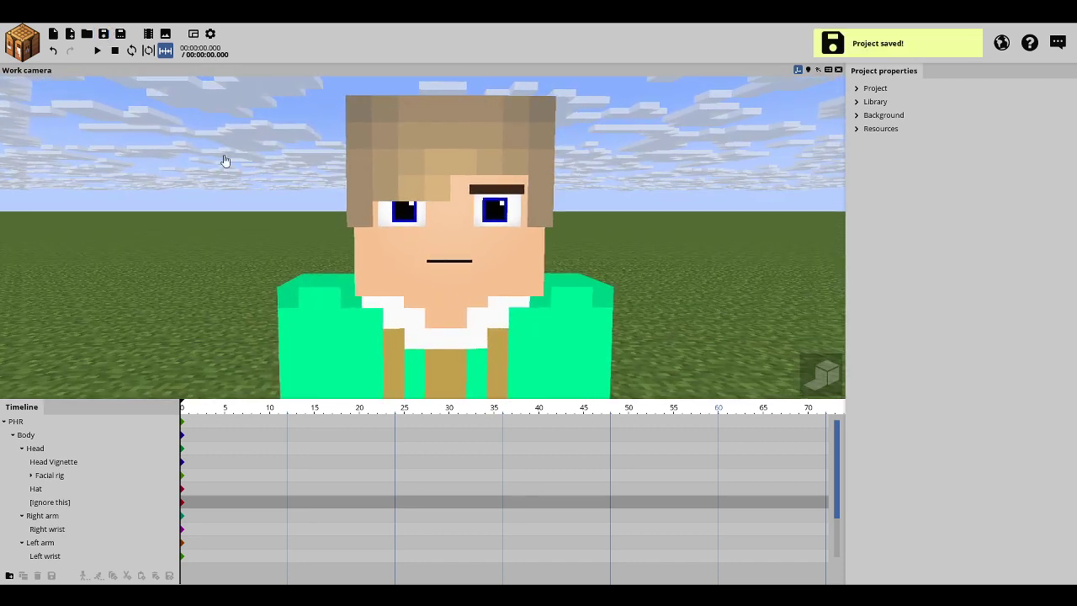
pyautogui.moveTo(224, 161); pyautogui.dragTo(220, 162, button='middle')
# Step: Examine the Hat's available skins without choosing another one, and compare the Hat with the whole PHR rig
pyautogui.click(443, 130)
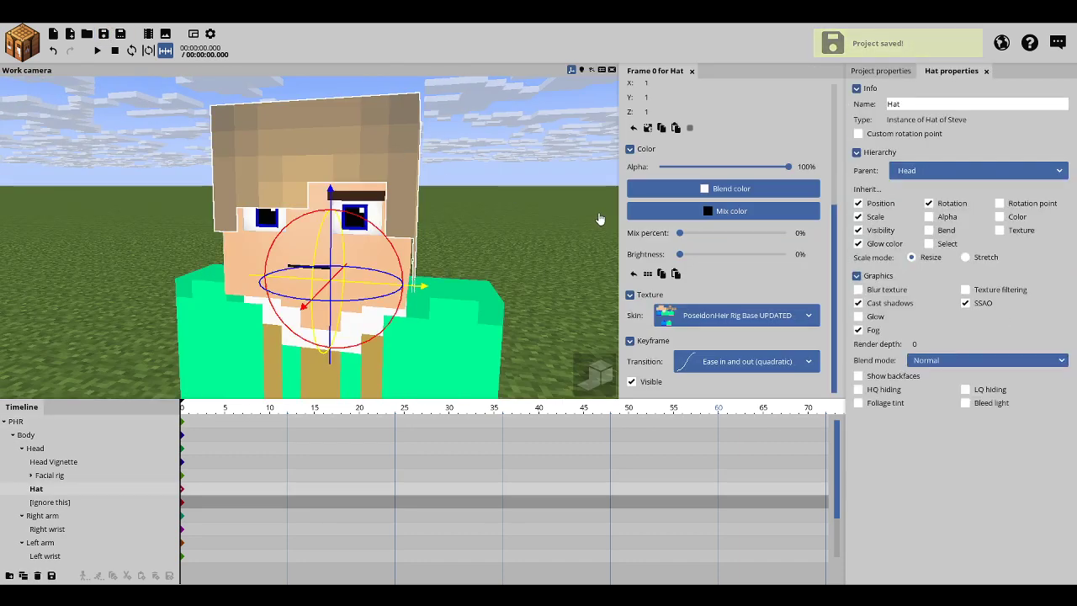
pyautogui.moveTo(443, 130); pyautogui.dragTo(434, 132, button='middle')
pyautogui.moveTo(434, 132); pyautogui.dragTo(736, 272)
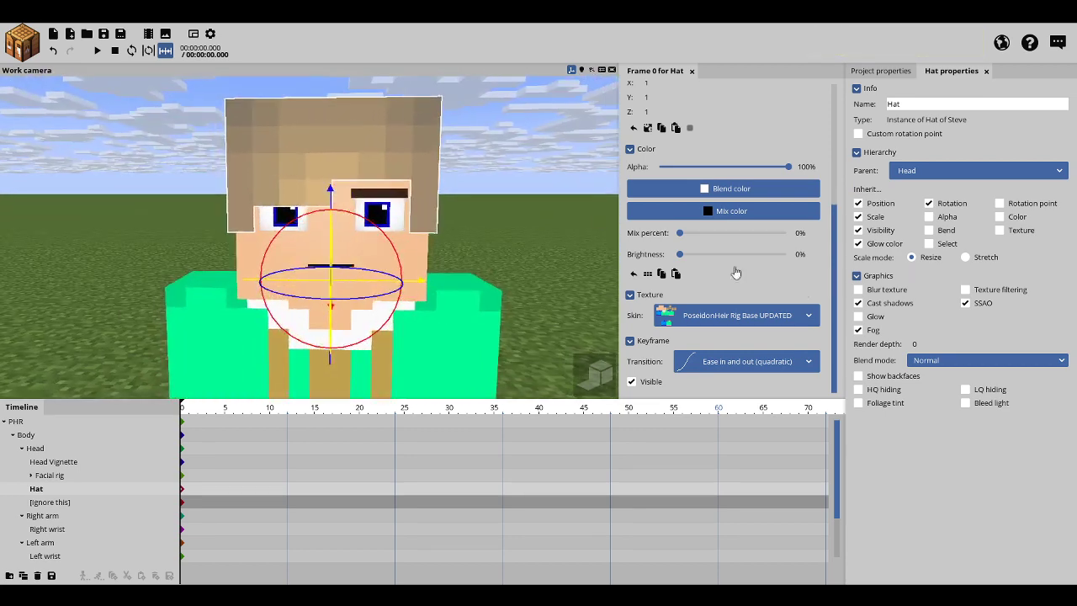
pyautogui.click(783, 317)
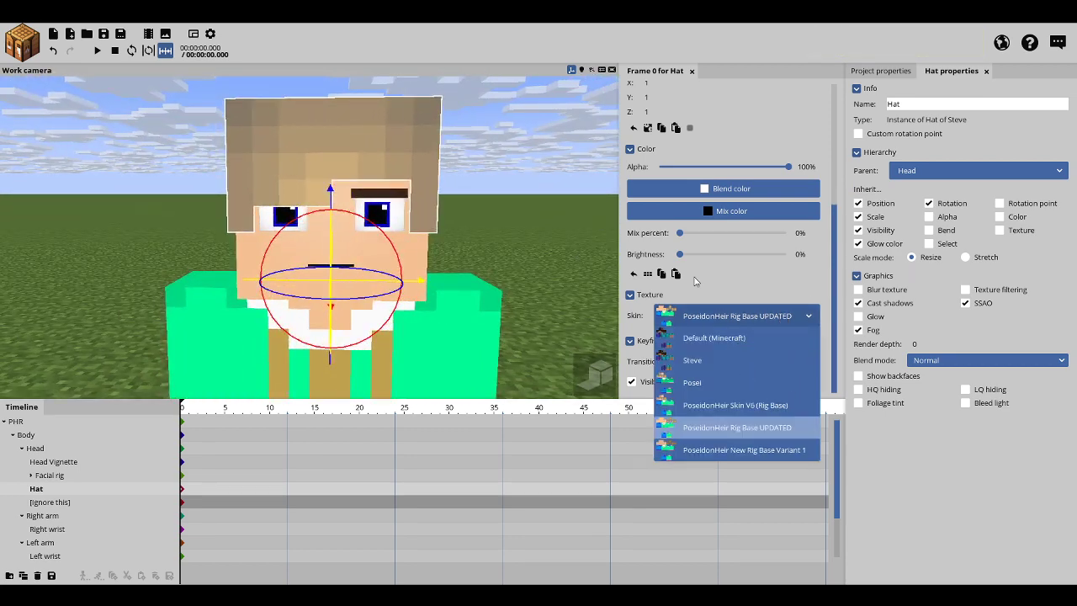
pyautogui.click(536, 224)
pyautogui.click(538, 224)
pyautogui.moveTo(538, 224); pyautogui.dragTo(514, 224)
pyautogui.click(535, 213)
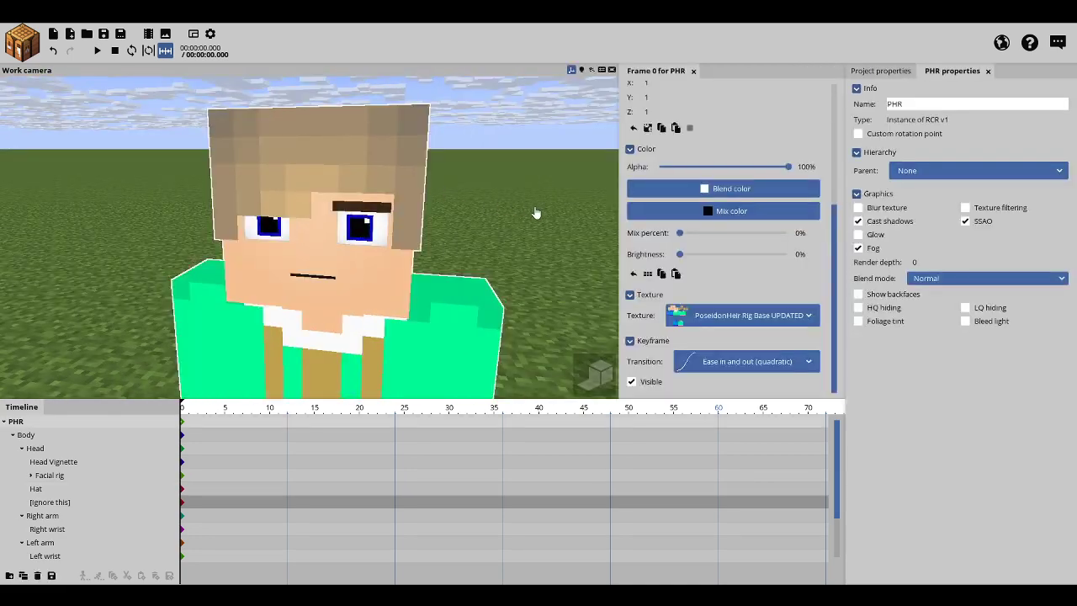
# Step: Save the project, review the Hat's skin options once more, and save again with nothing left selected
pyautogui.click(412, 190)
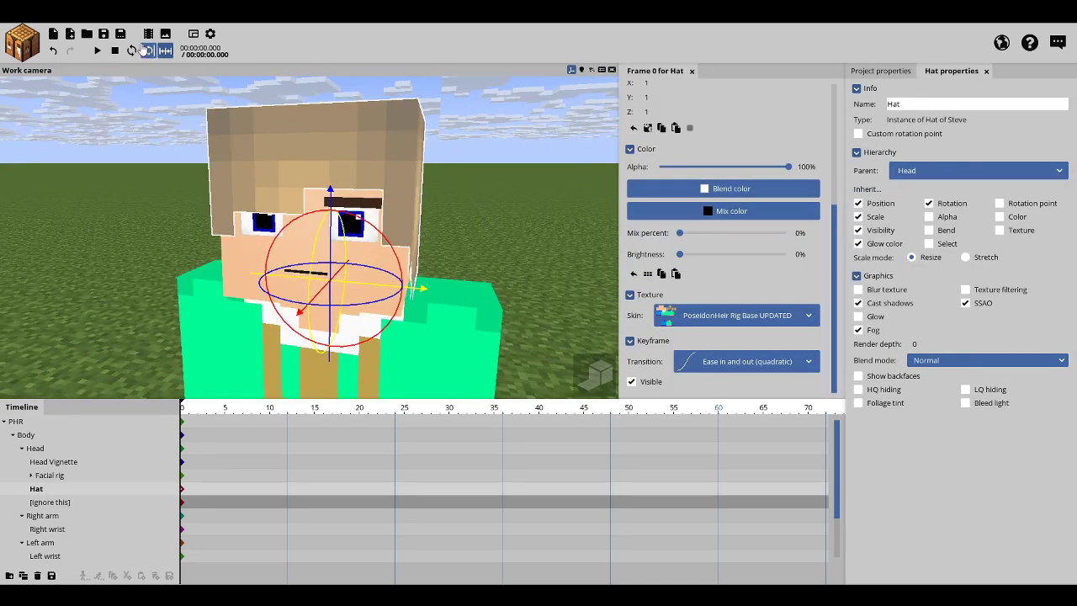
pyautogui.click(103, 35)
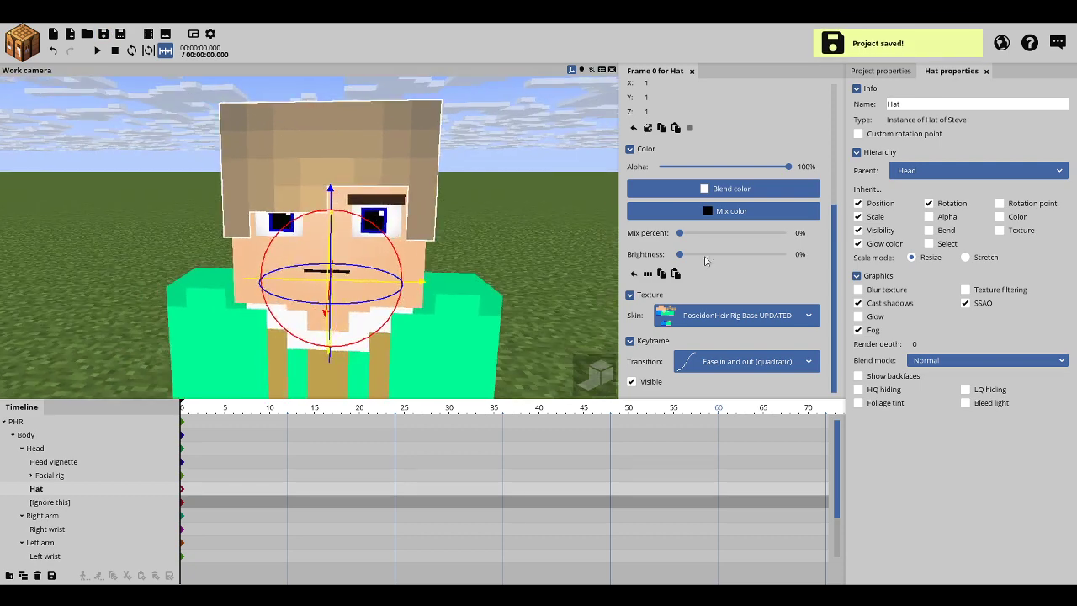
pyautogui.click(723, 313)
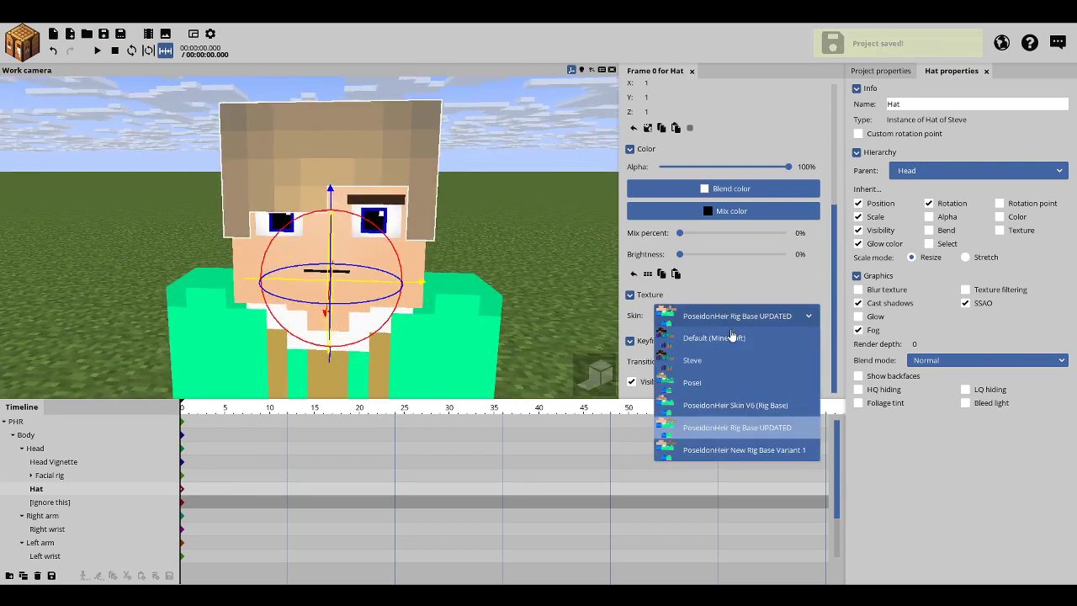
pyautogui.click(174, 137)
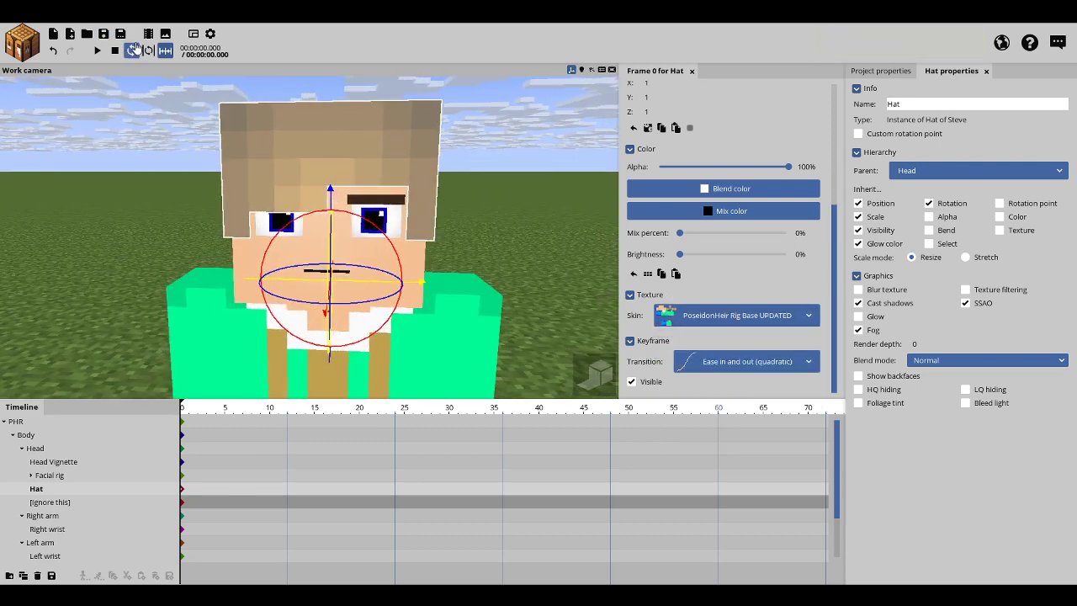
pyautogui.click(103, 35)
pyautogui.click(149, 211)
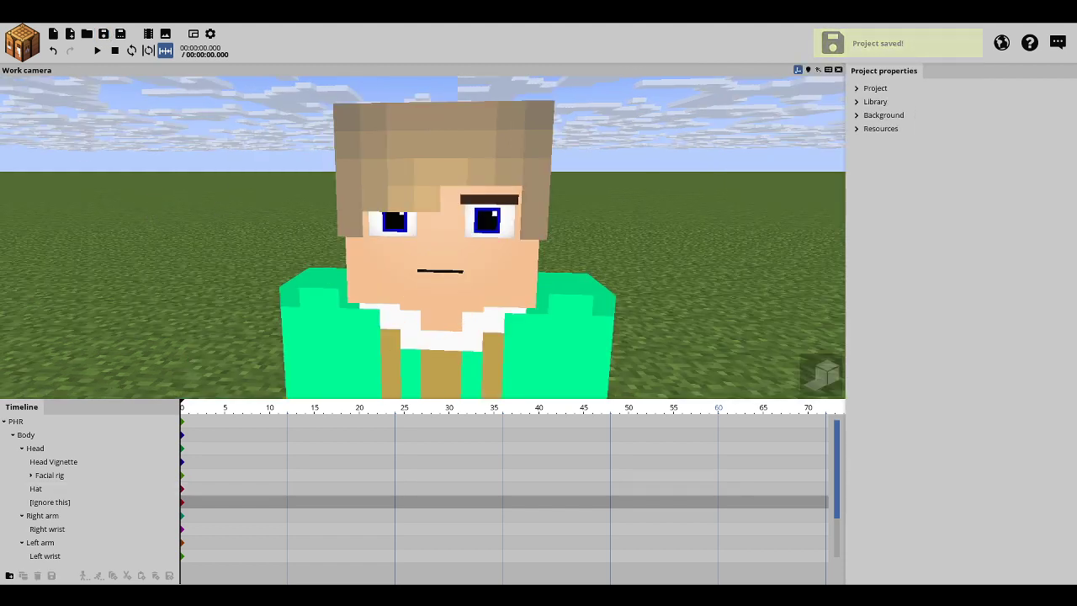
# Step: Set PHR's texture to Steve and select the Hat
pyautogui.moveTo(204, 214); pyautogui.dragTo(84, 214)
pyautogui.moveTo(223, 214); pyautogui.dragTo(143, 236, button='right')
pyautogui.moveTo(223, 214); pyautogui.dragTo(378, 223)
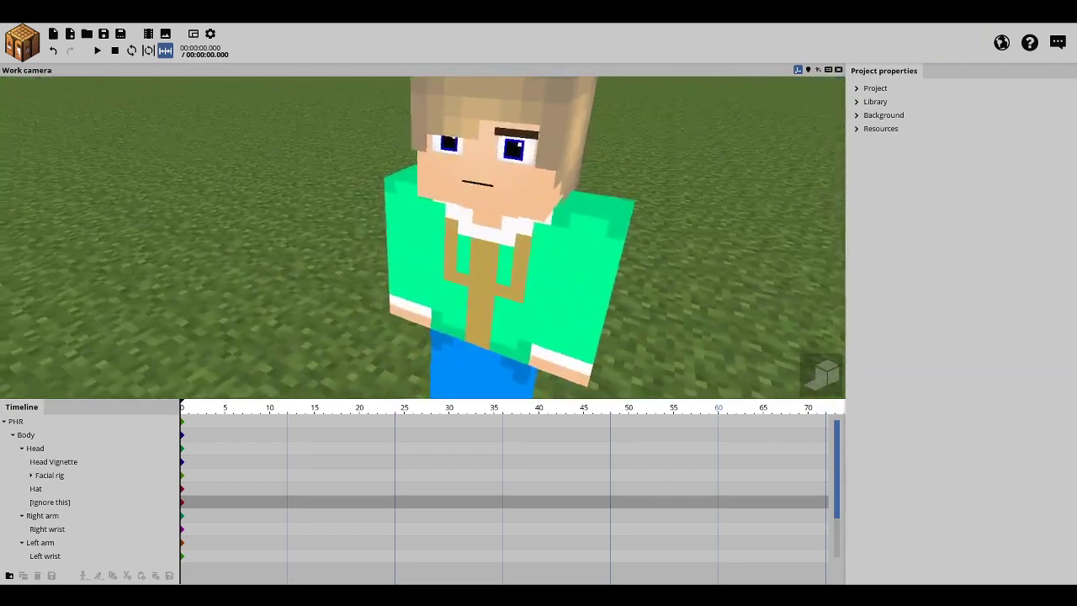
pyautogui.click(457, 245)
pyautogui.click(724, 318)
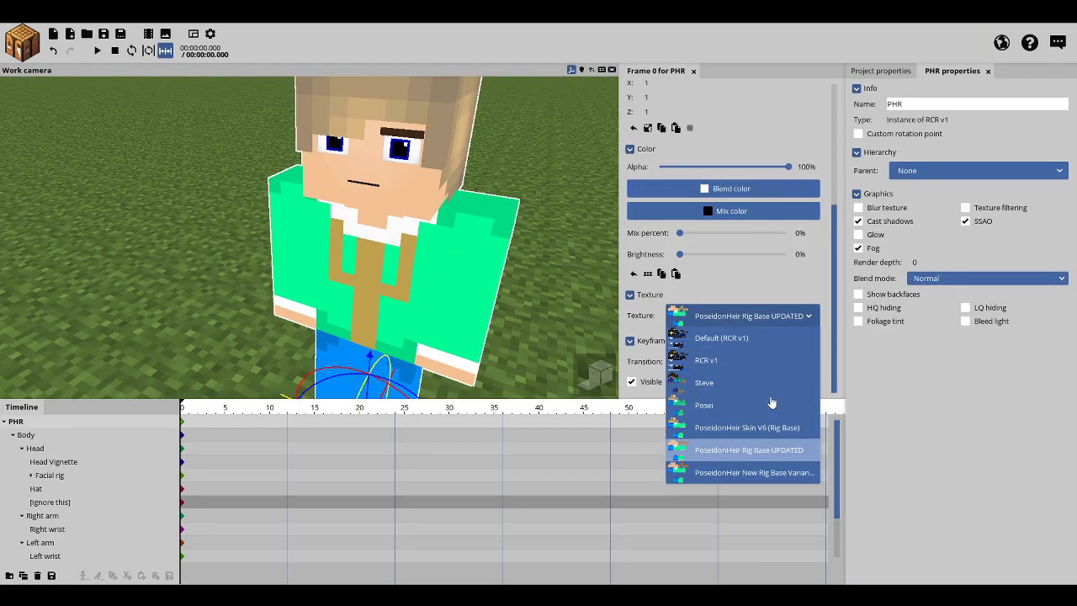
pyautogui.click(725, 386)
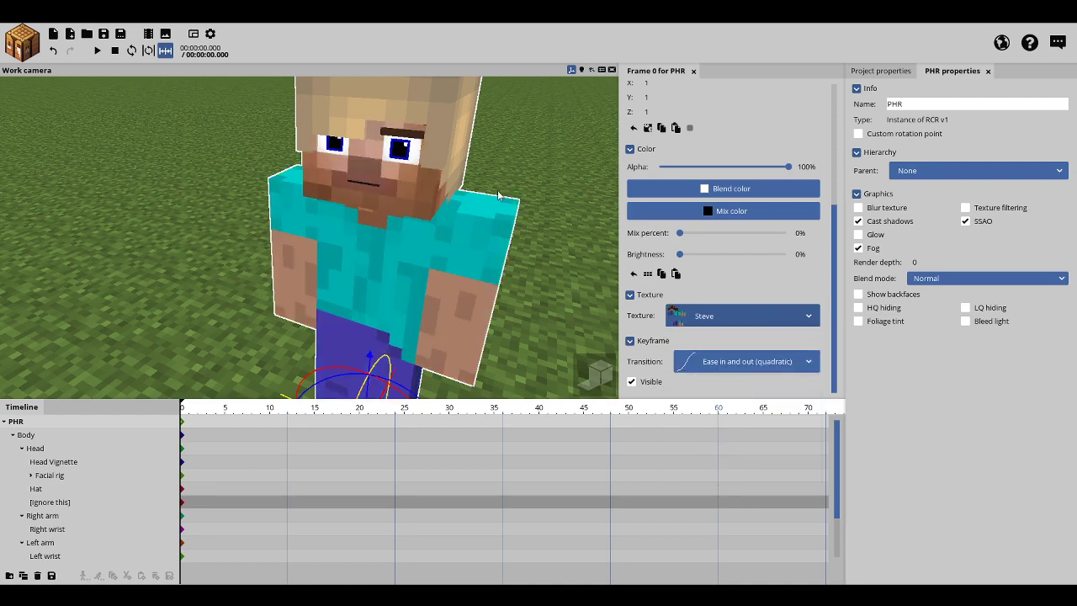
pyautogui.click(442, 128)
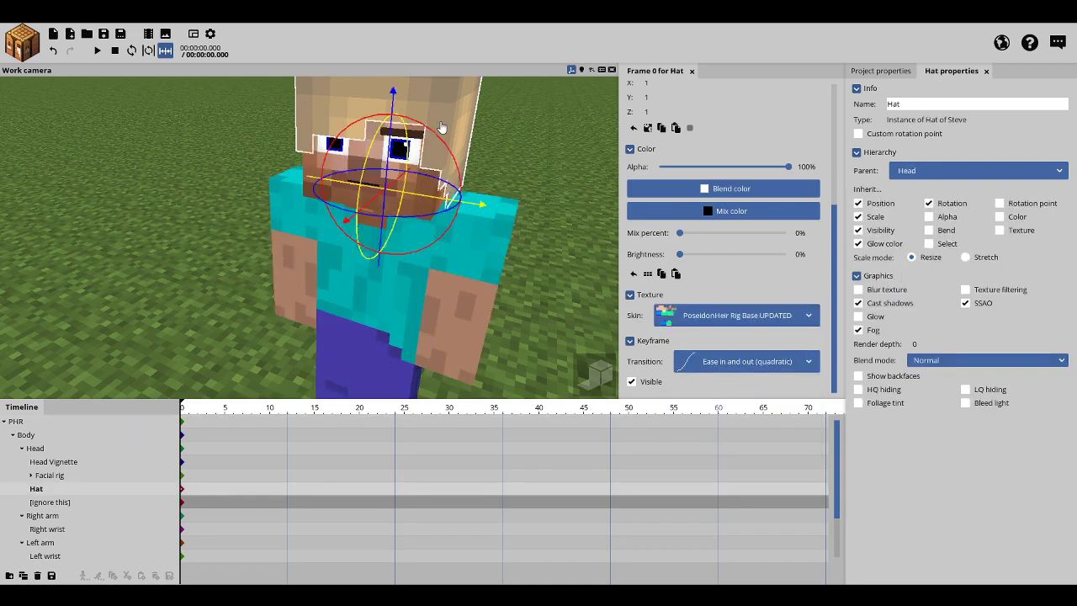
# Step: Set the Hat's skin to Steve and save the project with nothing selected
pyautogui.click(736, 315)
pyautogui.click(722, 360)
pyautogui.moveTo(101, 320); pyautogui.dragTo(185, 224)
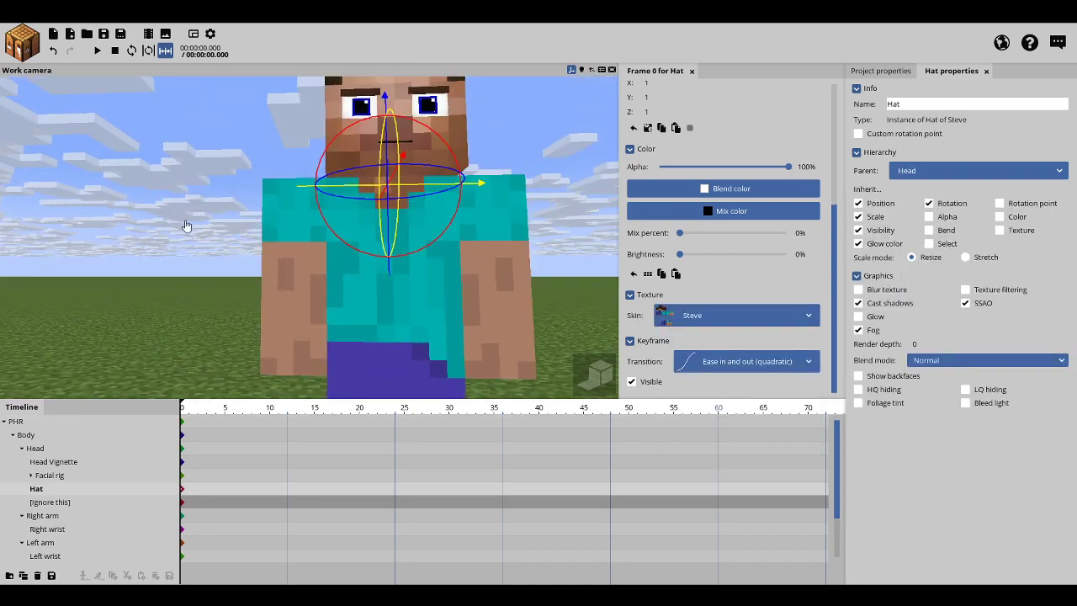
pyautogui.click(185, 224)
pyautogui.moveTo(185, 224); pyautogui.dragTo(8, 316, button='middle')
pyautogui.moveTo(105, 255); pyautogui.dragTo(122, 305)
pyautogui.click(103, 36)
# Step: Inspect the rig's head from the front, side and below, saving the project again between views
pyautogui.moveTo(113, 232); pyautogui.dragTo(128, 208)
pyautogui.moveTo(199, 315)
pyautogui.mouseDown()
pyautogui.moveTo(266, 326)
pyautogui.moveTo(177, 317)
pyautogui.mouseUp()
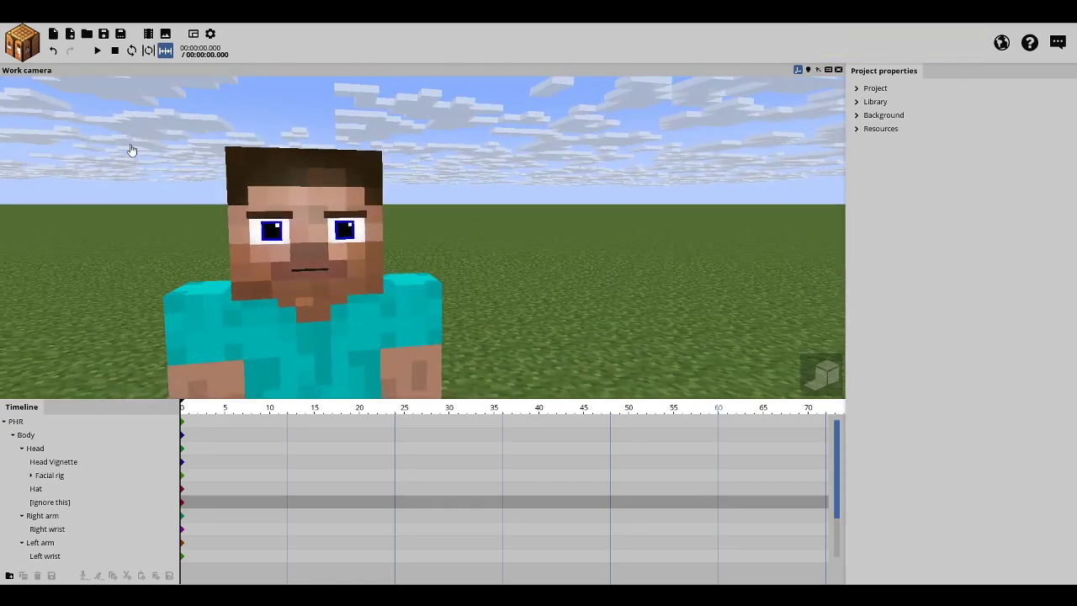
pyautogui.click(104, 37)
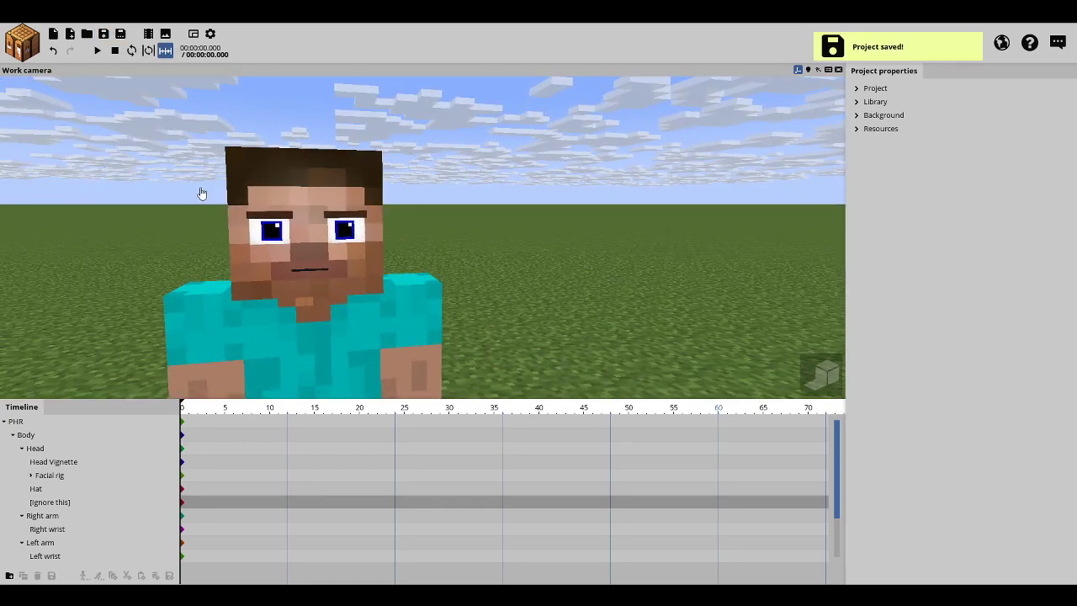
pyautogui.moveTo(202, 193); pyautogui.dragTo(101, 202)
pyautogui.moveTo(101, 202); pyautogui.dragTo(198, 205, button='right')
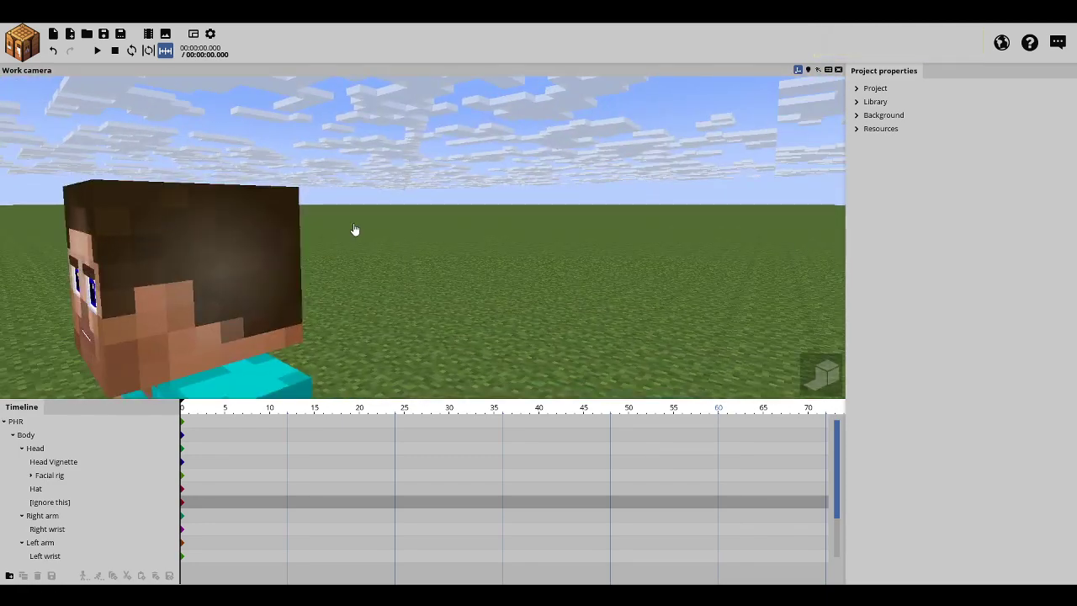
pyautogui.moveTo(354, 230); pyautogui.dragTo(369, 138)
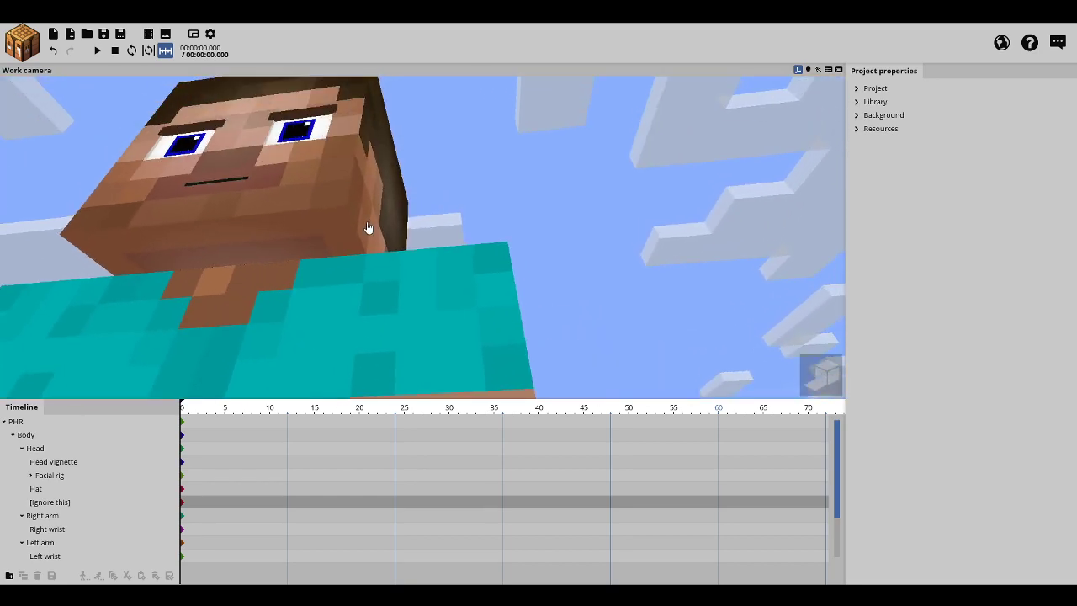
pyautogui.moveTo(368, 229); pyautogui.dragTo(313, 313, button='right')
pyautogui.click(104, 38)
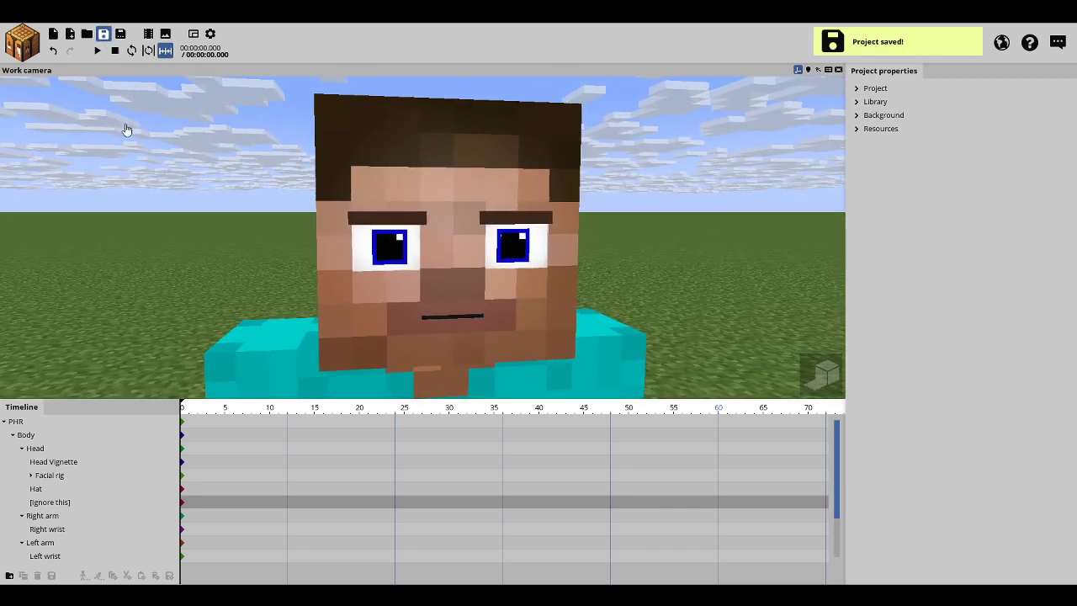
pyautogui.moveTo(154, 194); pyautogui.dragTo(176, 224, button='right')
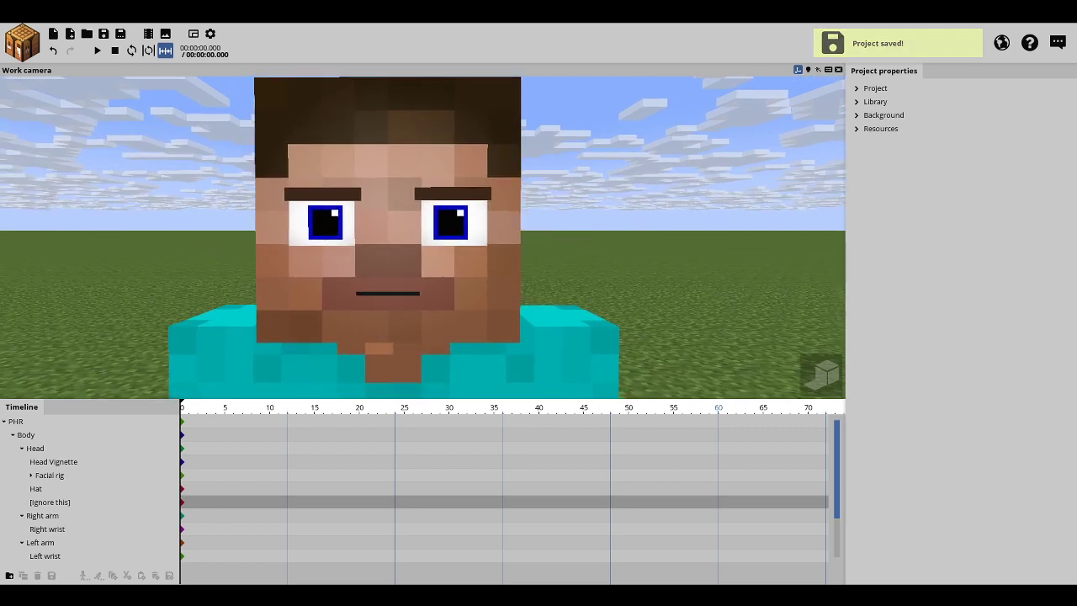